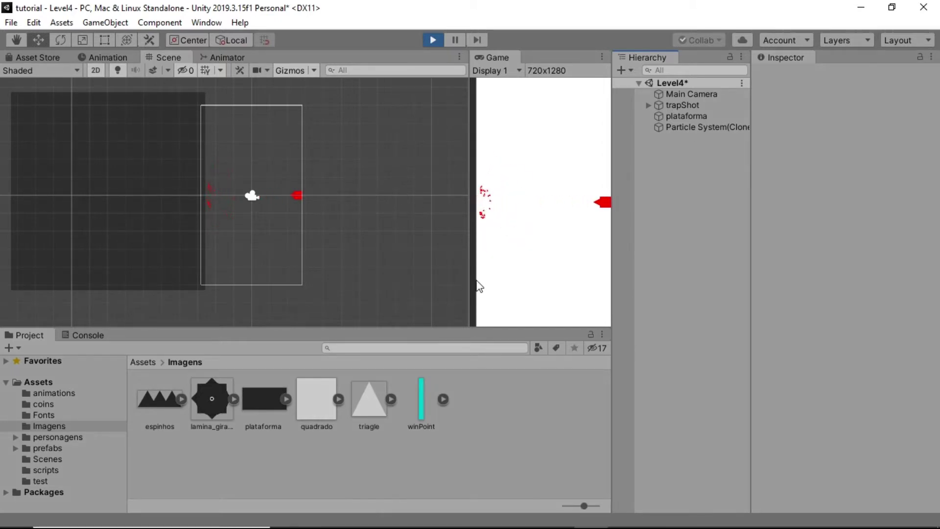
Step: Exit Play mode after test-running the trapShot particles, returning Level4 to editing
click(430, 40)
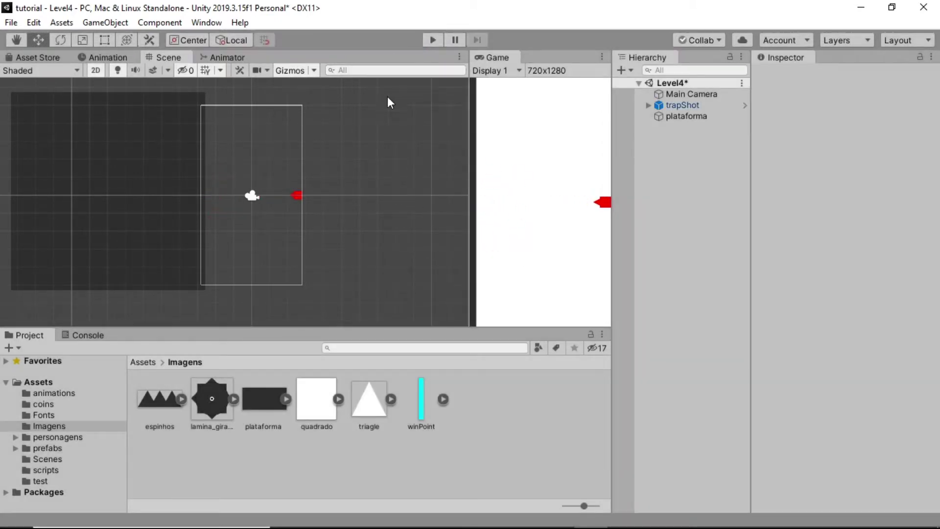
Step: Delete trapShot from the Hierarchy, zoom out the Scene view, and select plataforma
click(672, 105)
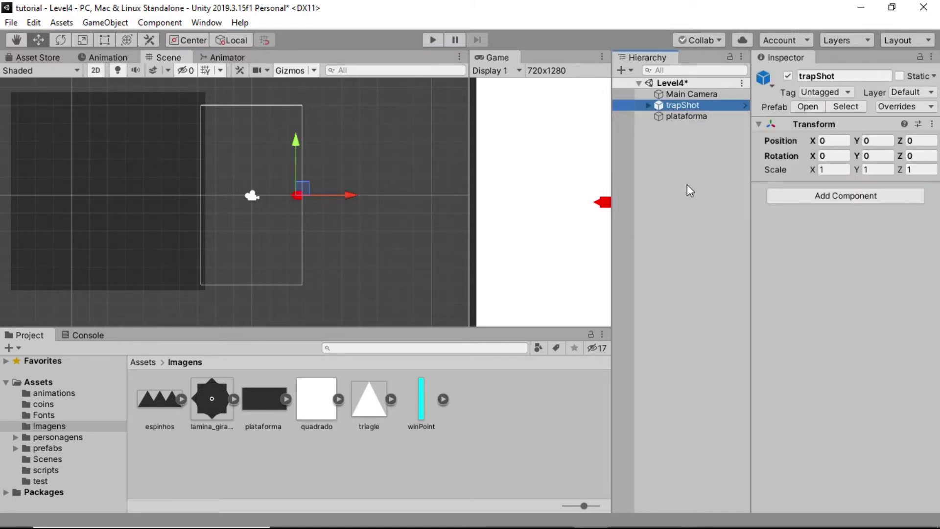
key(Delete)
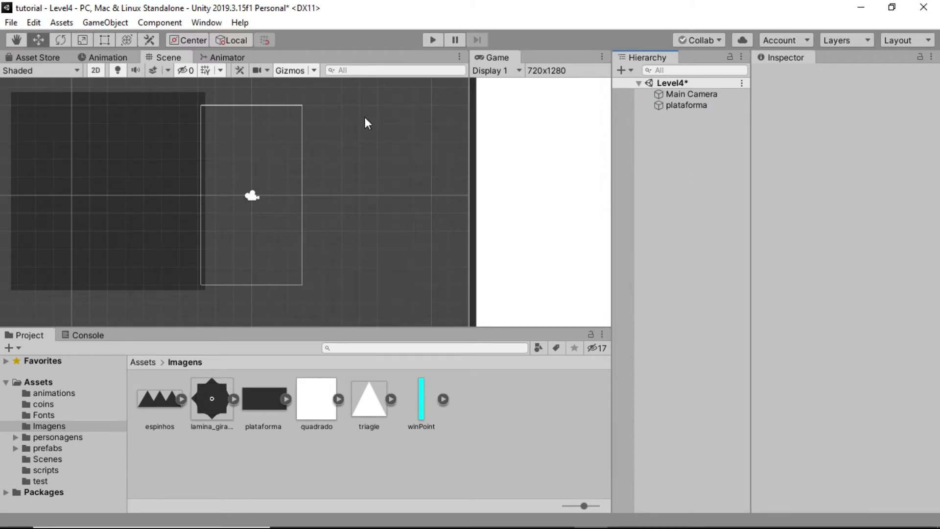
scroll(232, 196, down, 3)
scroll(174, 178, down, 3)
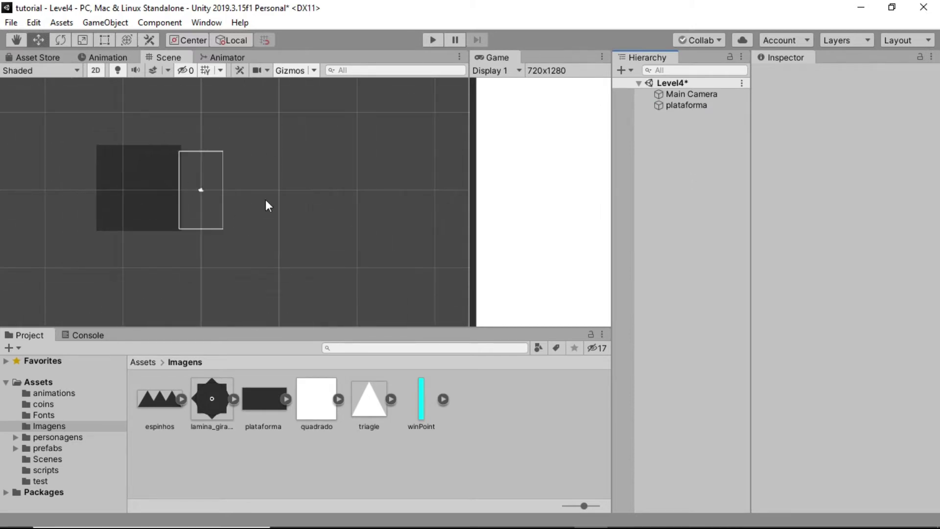
scroll(192, 181, up, 2)
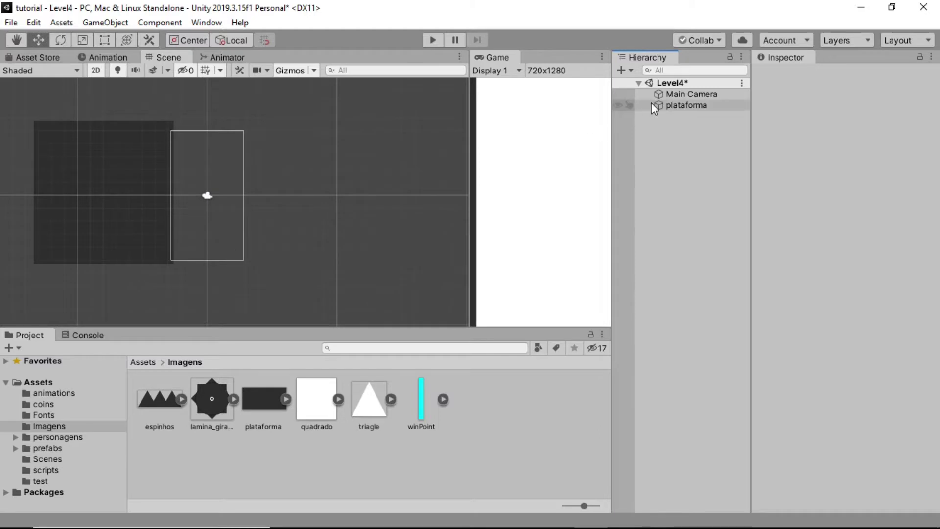
click(670, 95)
click(678, 105)
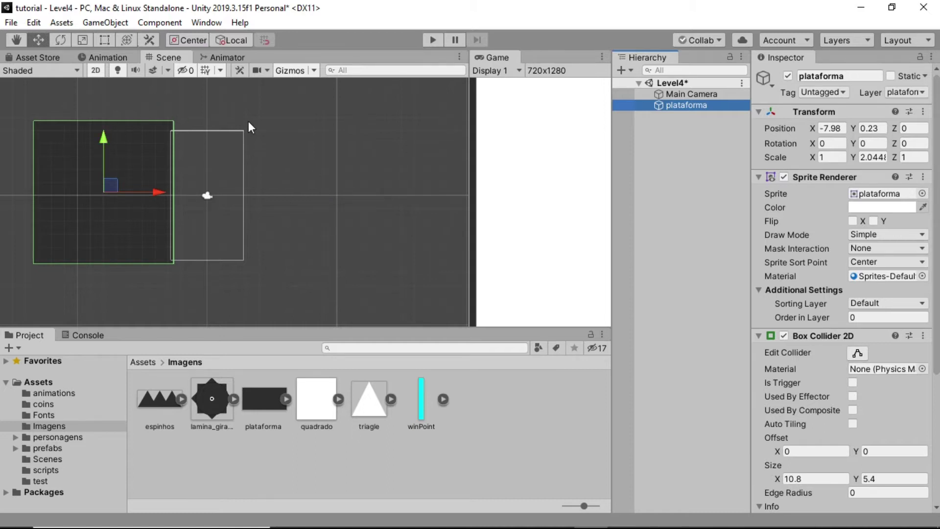
Step: Reselect plataforma and view its sprite asset's import settings
scroll(210, 199, up, 2)
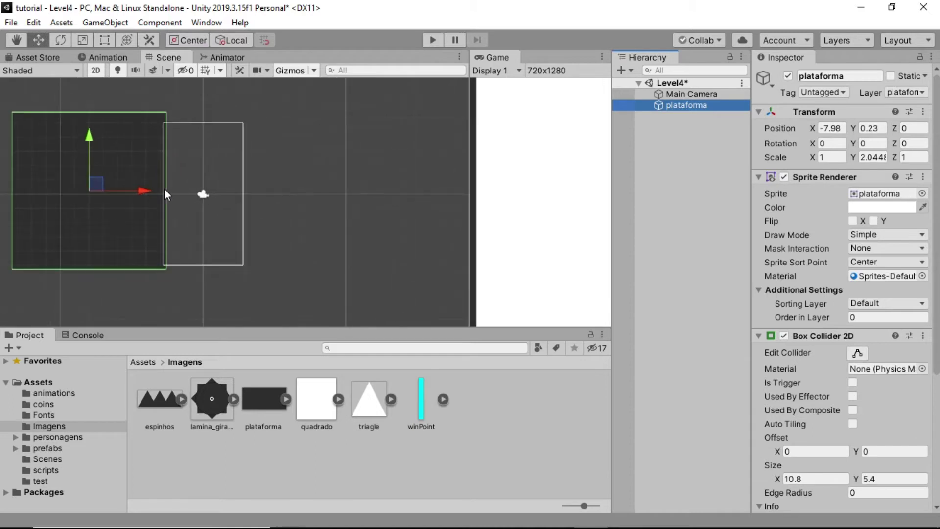
scroll(122, 189, up, 1)
click(675, 122)
click(688, 103)
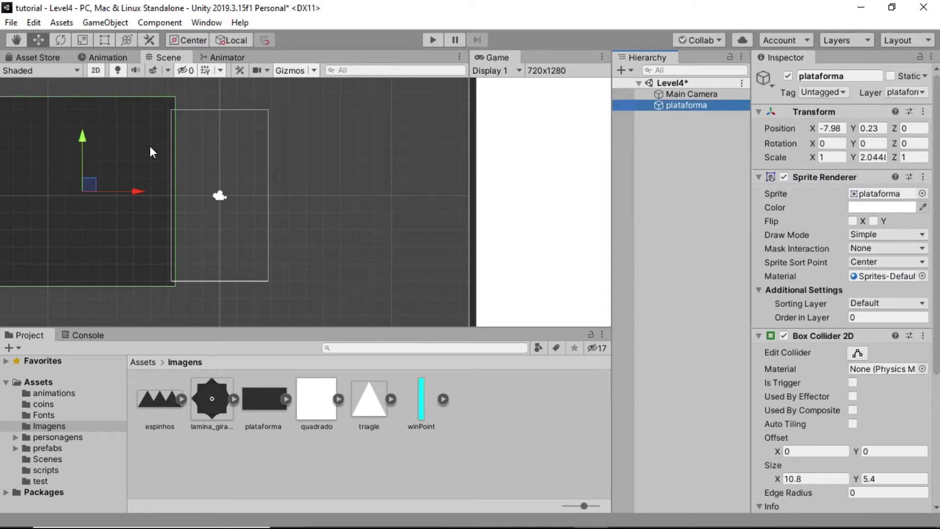
click(254, 400)
Step: Check plataforma's Layer list without changing it, then view quadrado.png's import settings
click(74, 148)
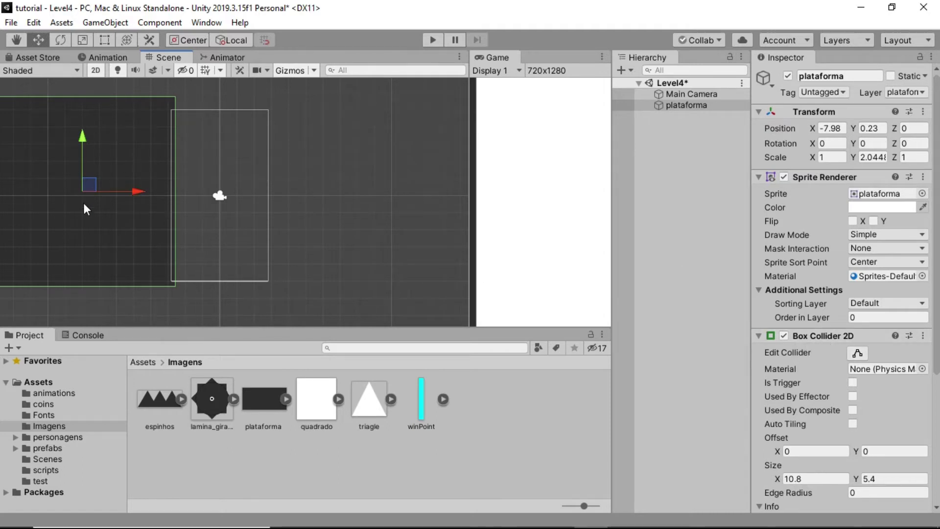
click(891, 91)
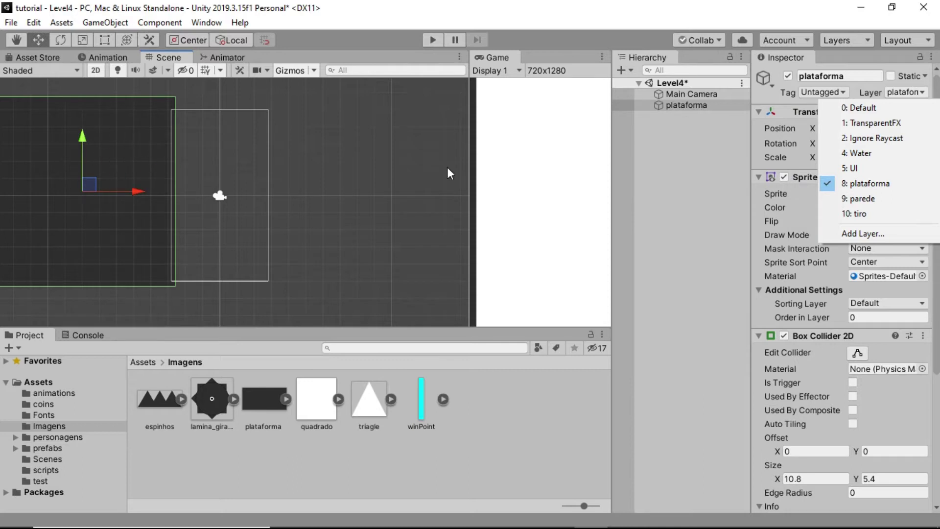
click(659, 150)
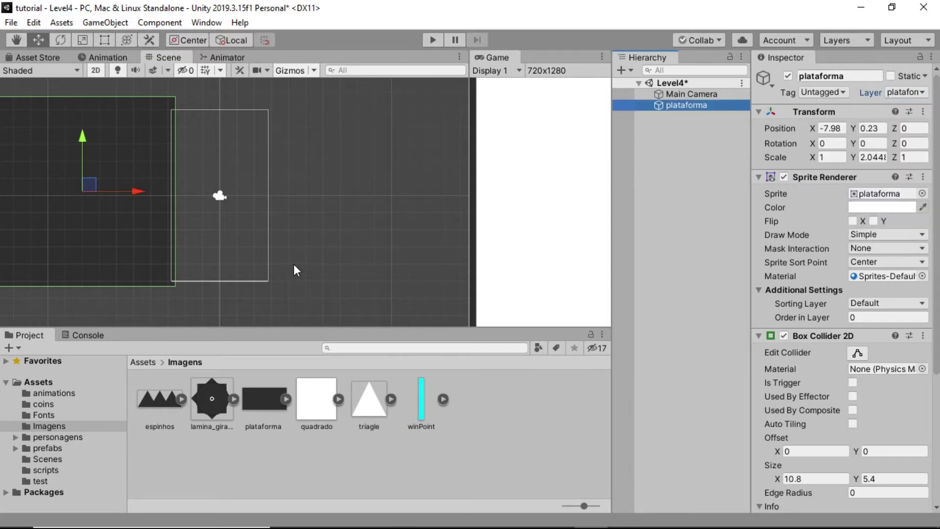
click(317, 417)
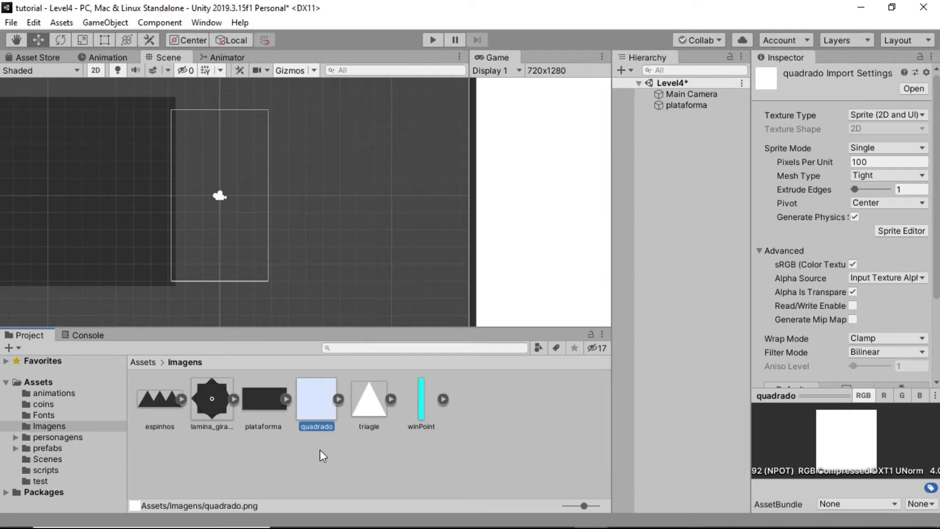
click(365, 415)
click(364, 439)
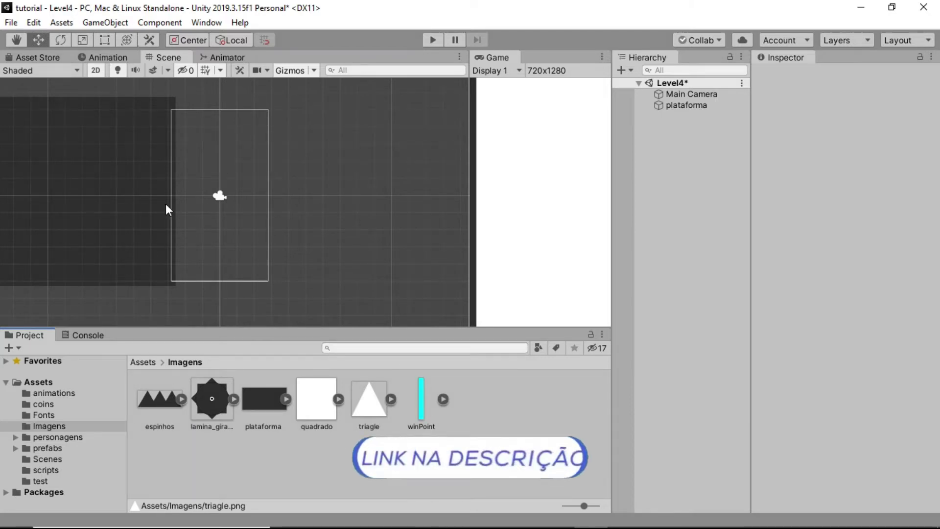
click(360, 424)
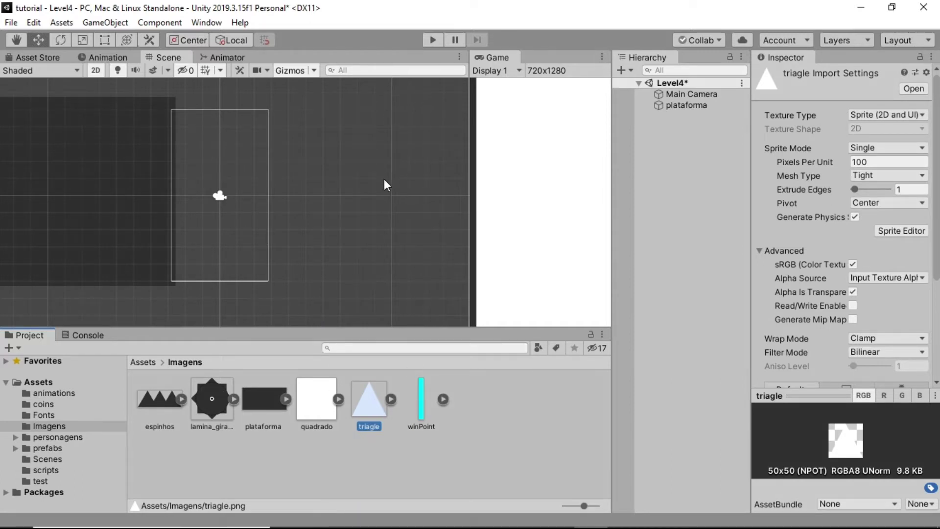
click(482, 400)
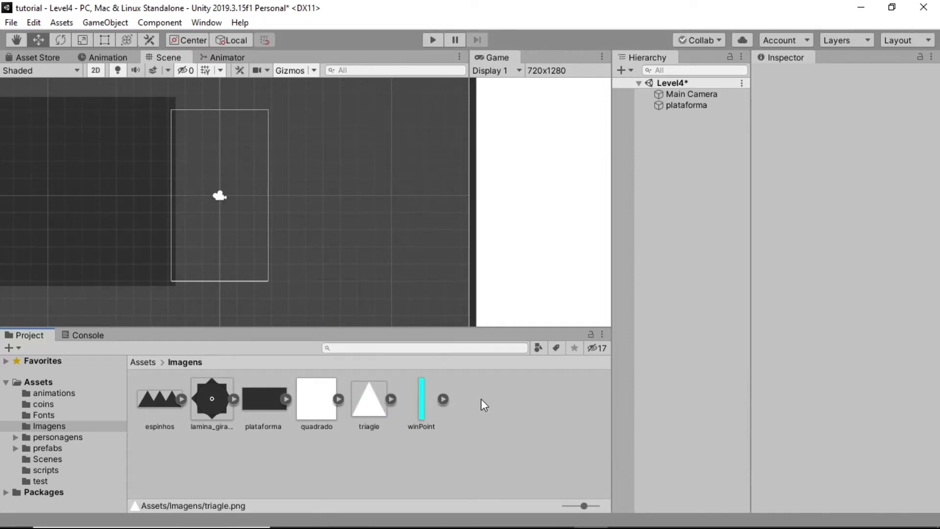
right_click(505, 408)
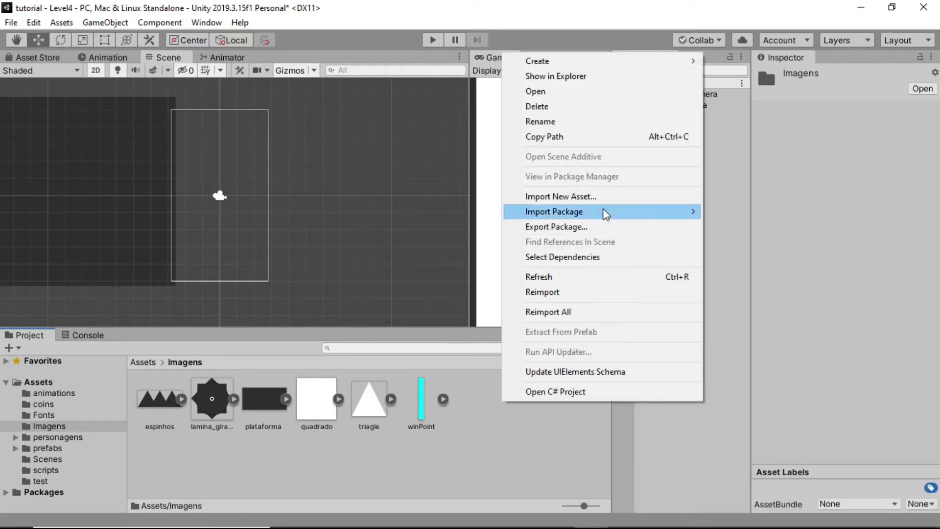
mouse_move(652, 67)
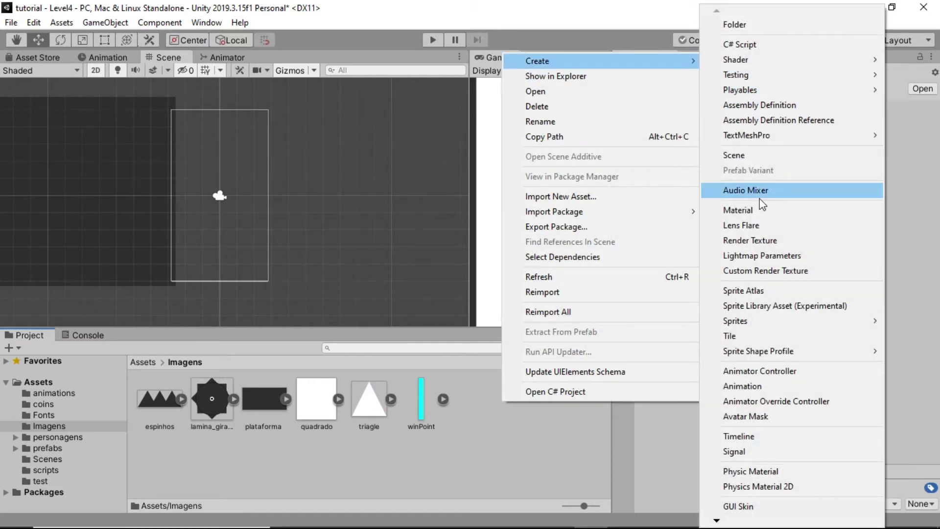
mouse_move(742, 321)
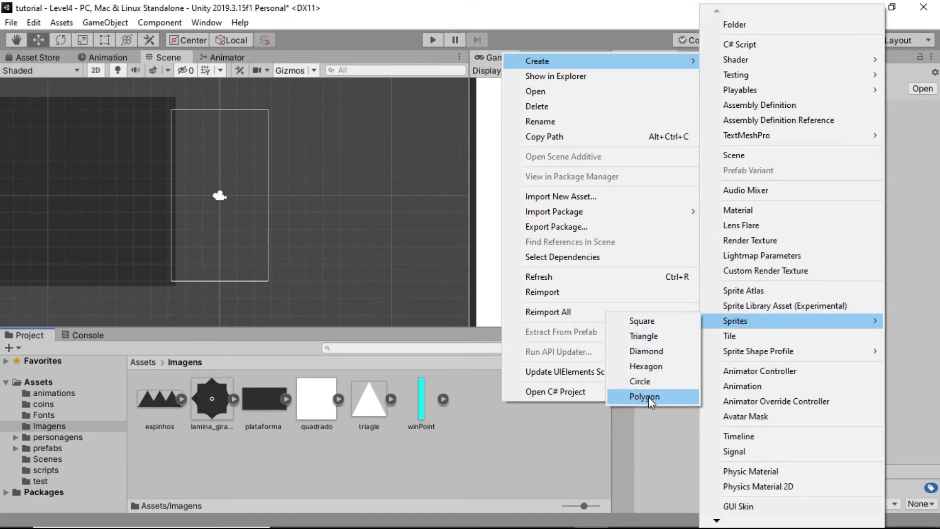
click(645, 337)
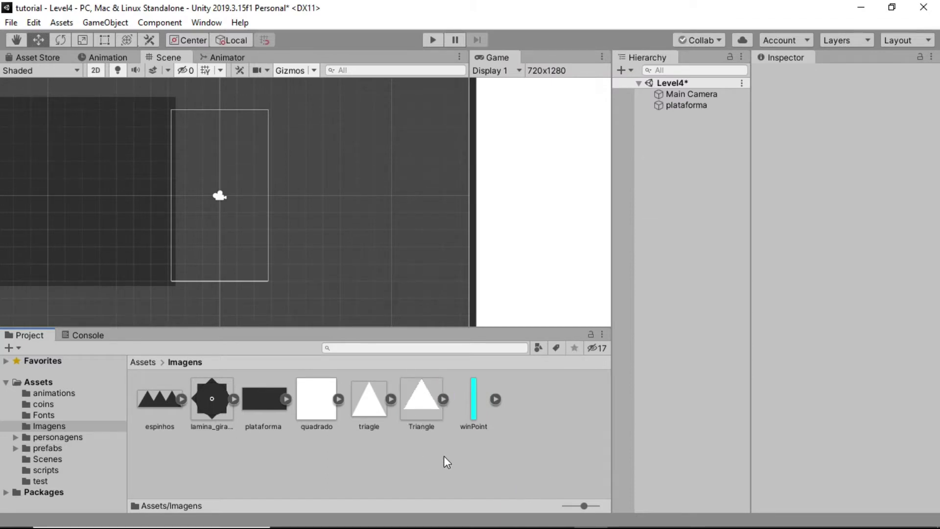
click(424, 409)
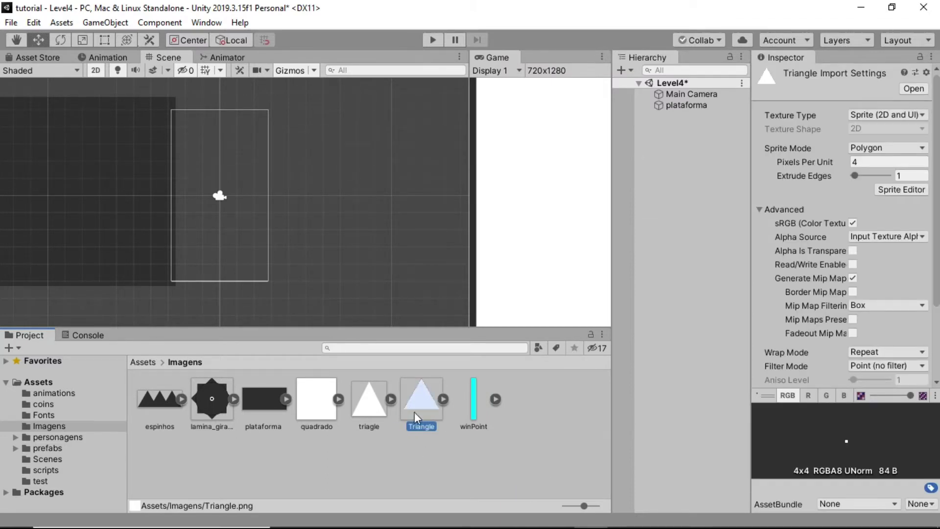
click(363, 406)
click(416, 394)
key(Delete)
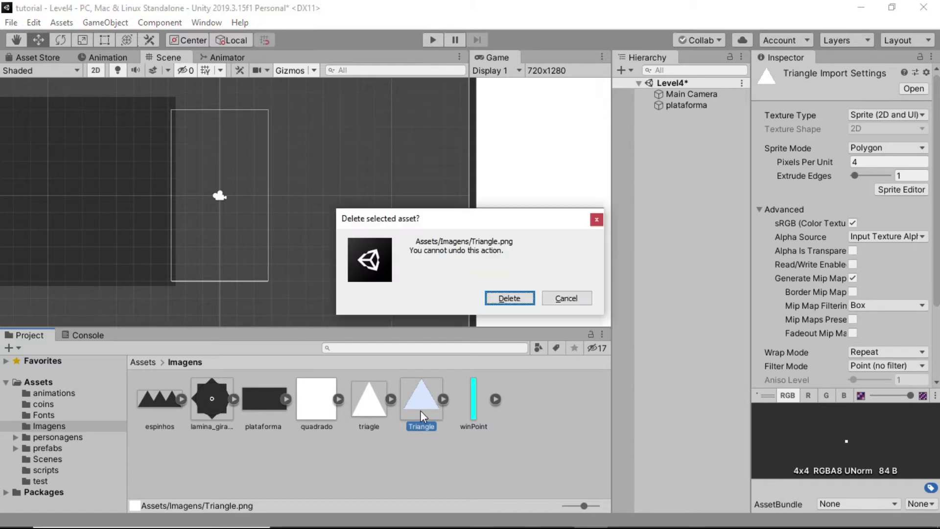
click(509, 298)
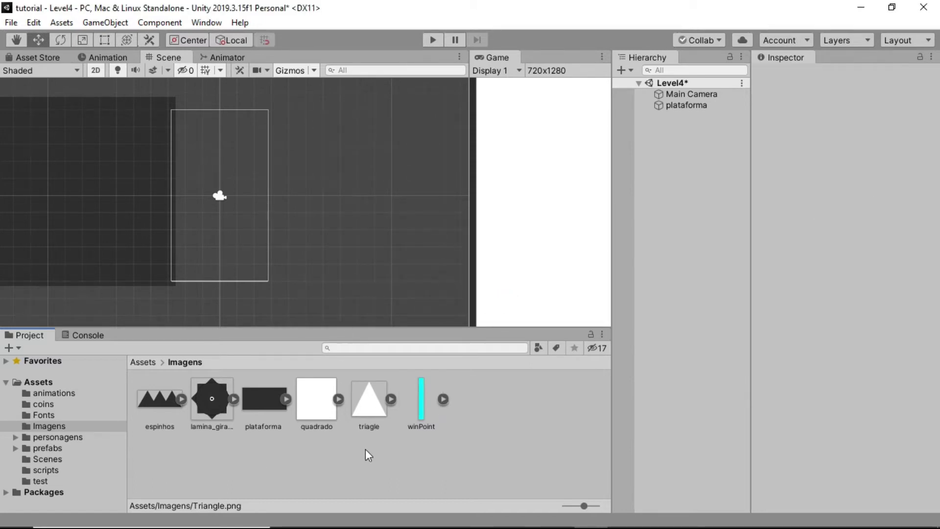
Step: Drop the quadrado sprite inside the camera frame and colour it pure red (FF0000)
drag(306, 409, 251, 156)
drag(256, 189, 256, 188)
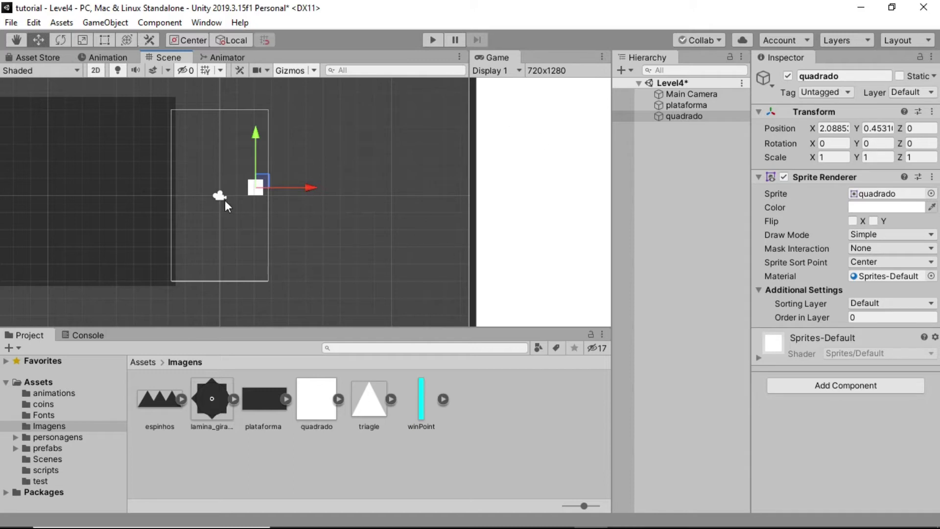
click(886, 207)
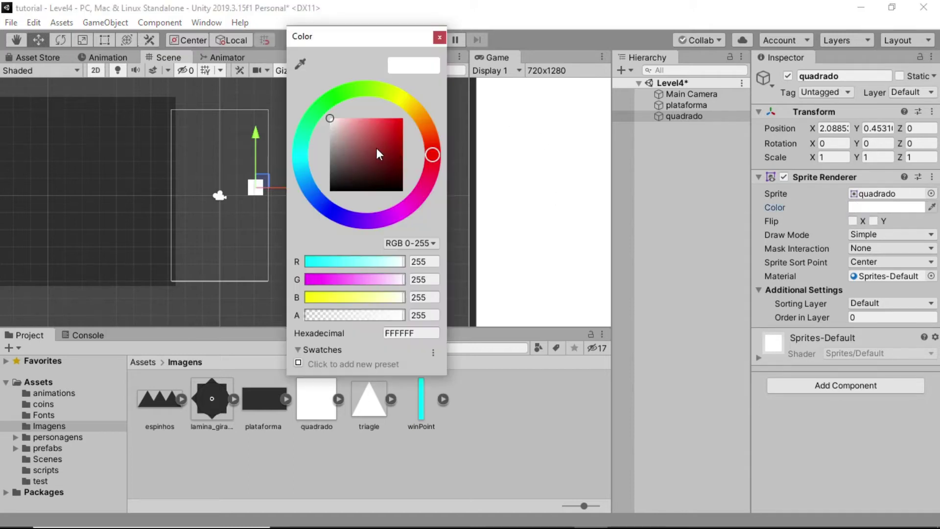
drag(377, 148, 418, 101)
click(439, 38)
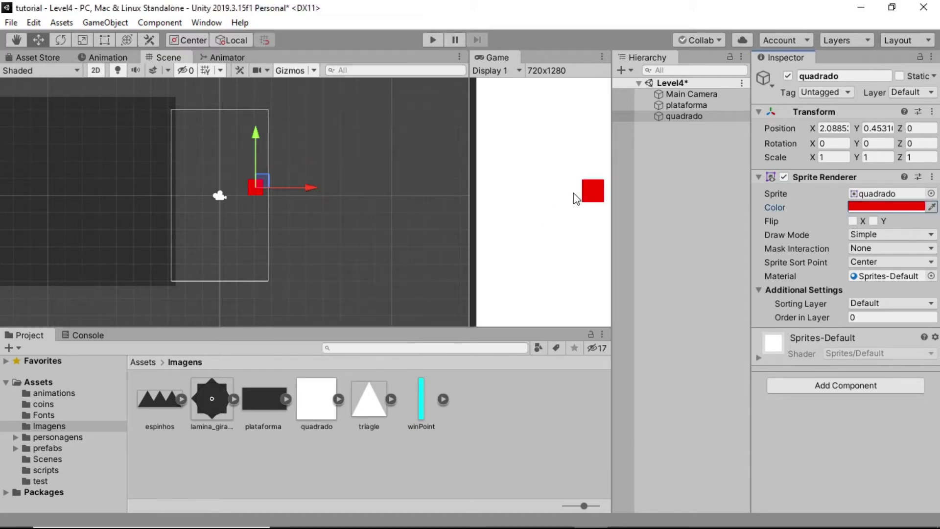
Step: Scale the red square to 0.5 × 0.5, set Position Y to 0, then drag in the triagle sprite
click(840, 158)
text(0.5)
click(877, 158)
text(0.5)
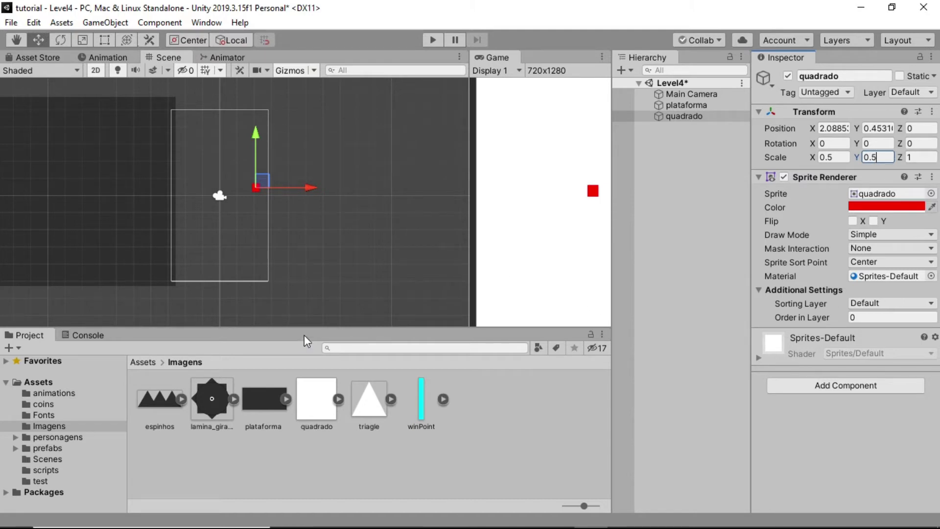
click(875, 128)
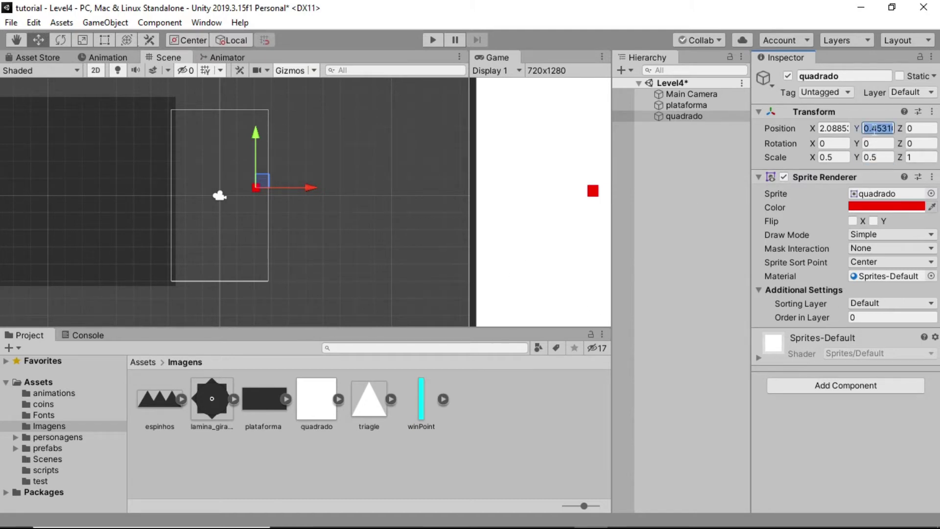
text(0)
click(660, 187)
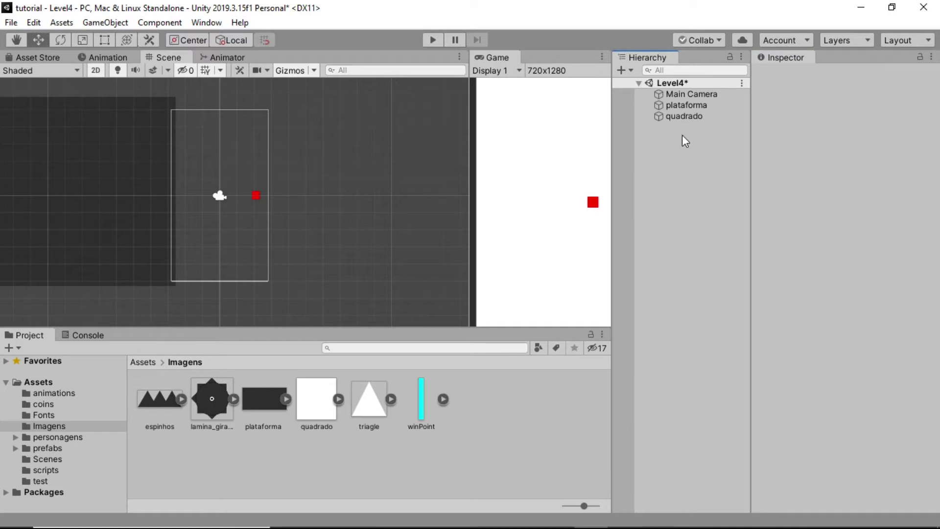
drag(375, 414, 371, 201)
Step: Place the triagle sprite next to the square and colour it pure red
drag(228, 194, 248, 192)
scroll(247, 192, up, 2)
scroll(251, 192, up, 3)
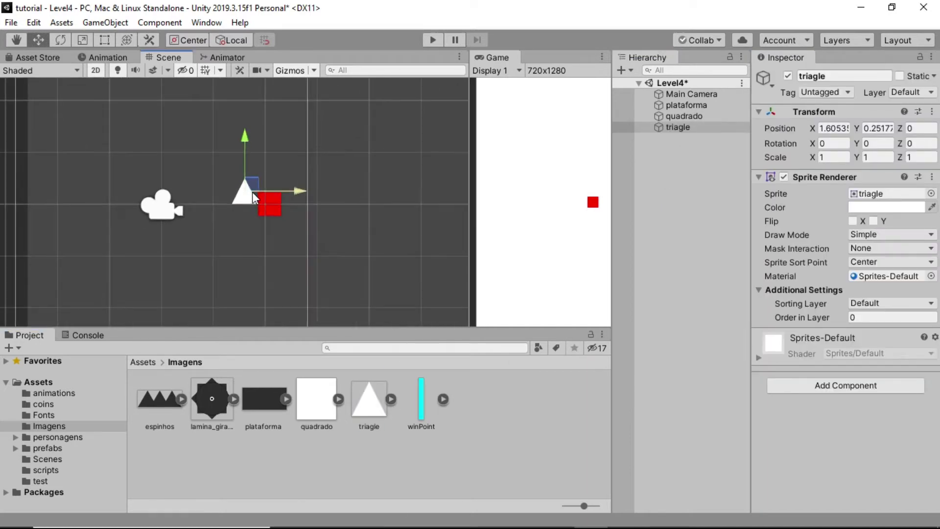
scroll(247, 195, up, 2)
scroll(294, 201, up, 1)
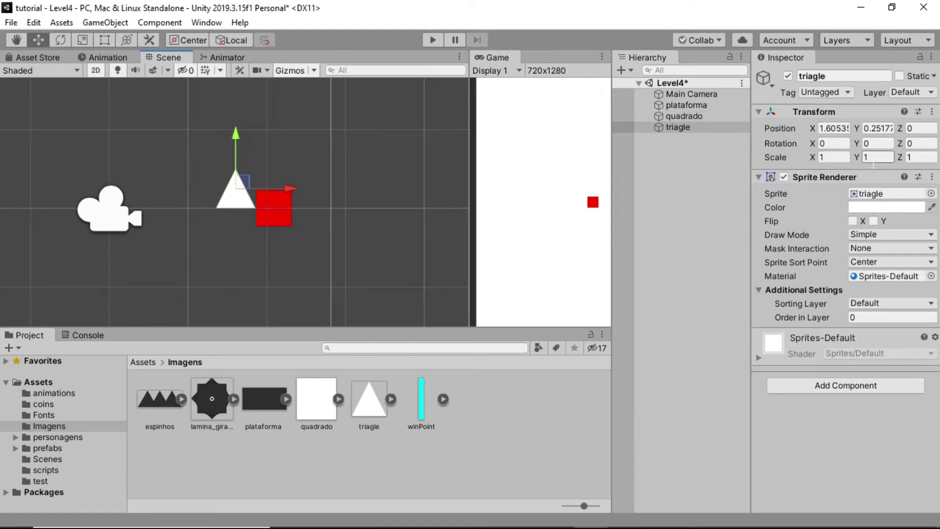
drag(287, 187, 254, 177)
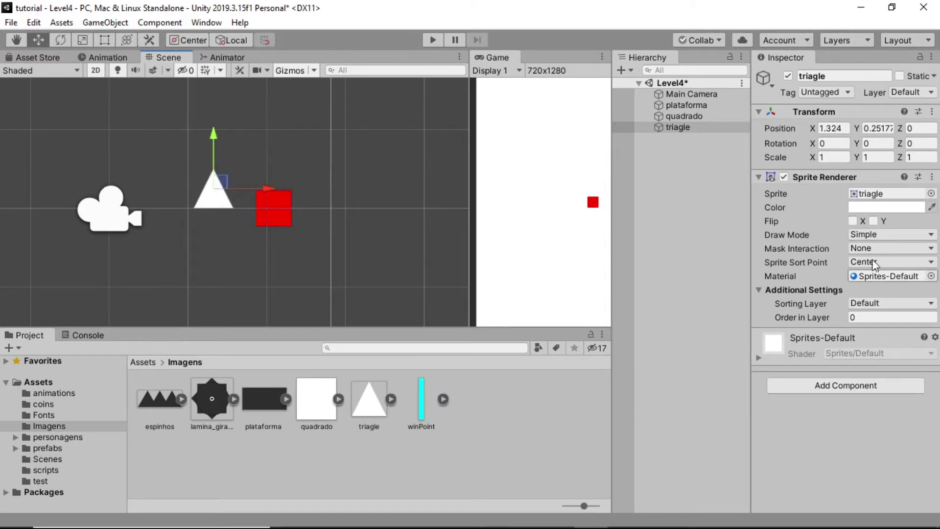
click(884, 207)
drag(359, 155, 407, 111)
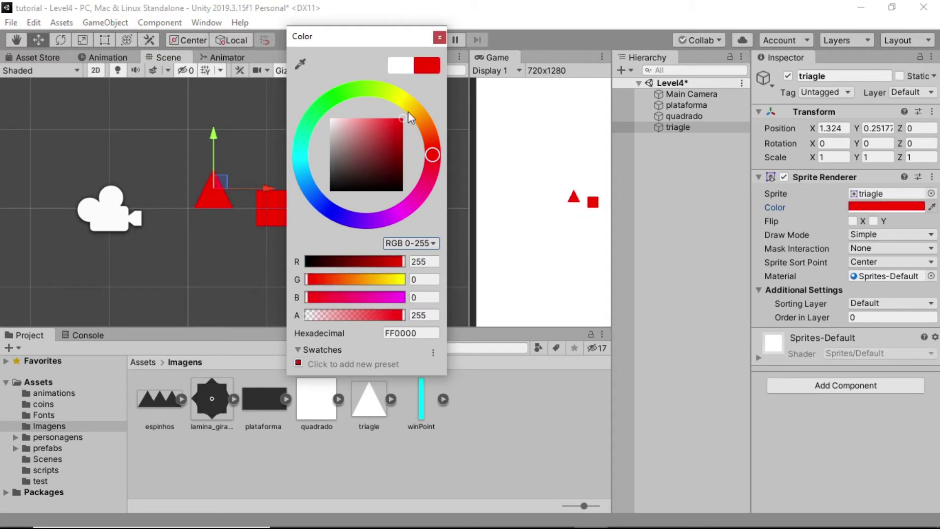
click(435, 36)
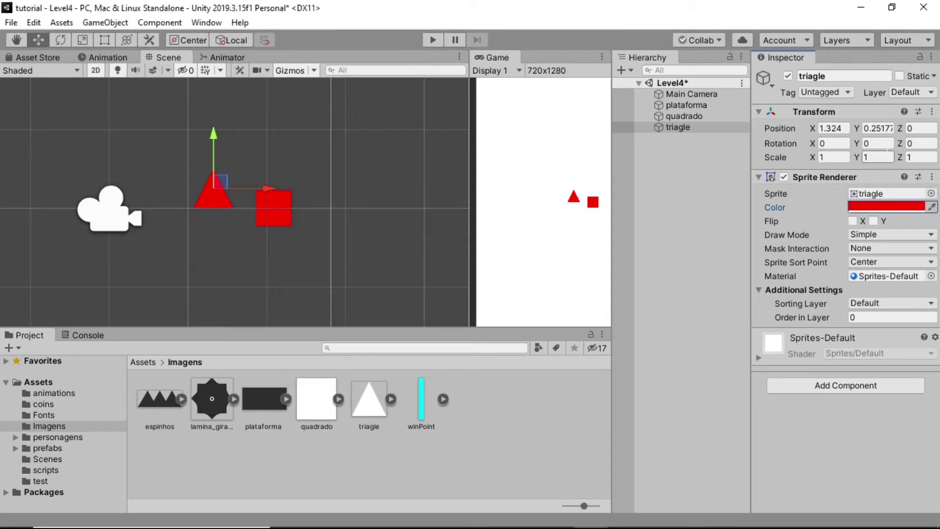
Step: Rotate the triangle to Z 90, set Position Y to 0, and slide it against the square
click(918, 143)
text(90)
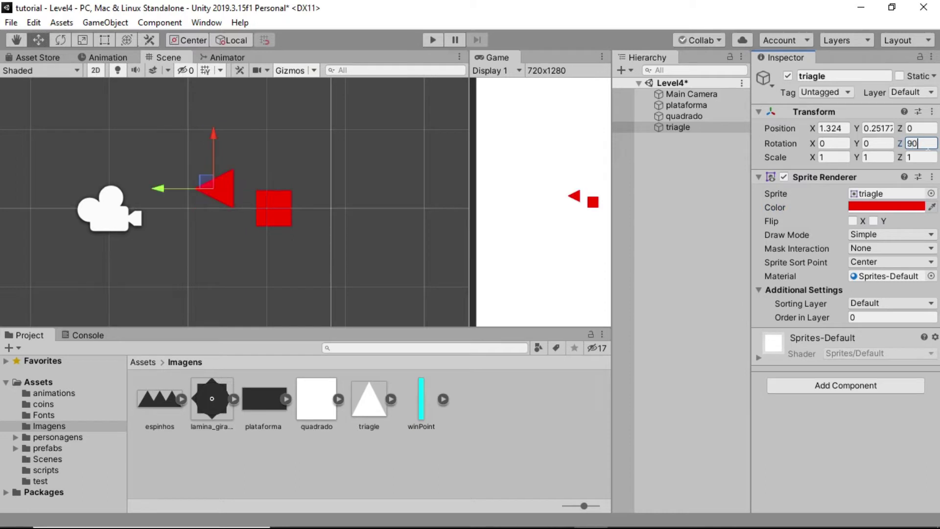
drag(210, 131, 214, 149)
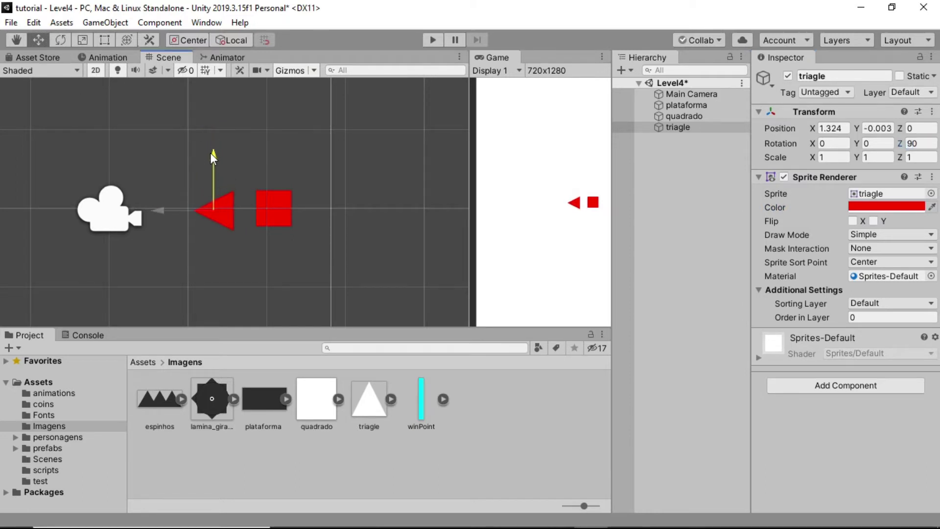
click(875, 128)
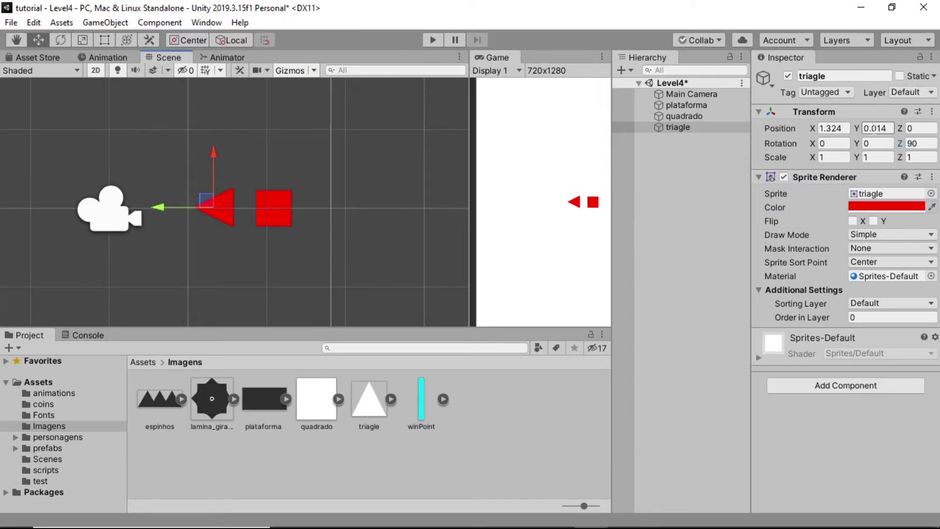
text(0)
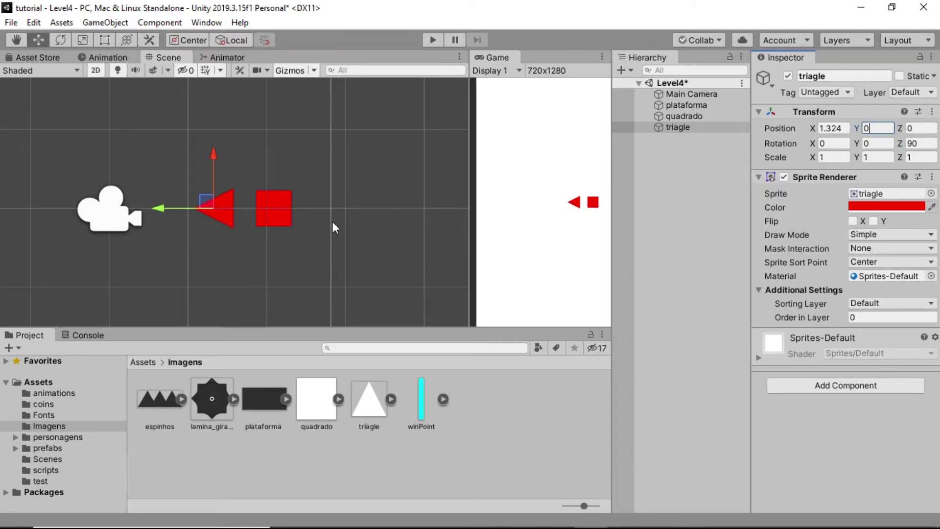
drag(154, 207, 198, 210)
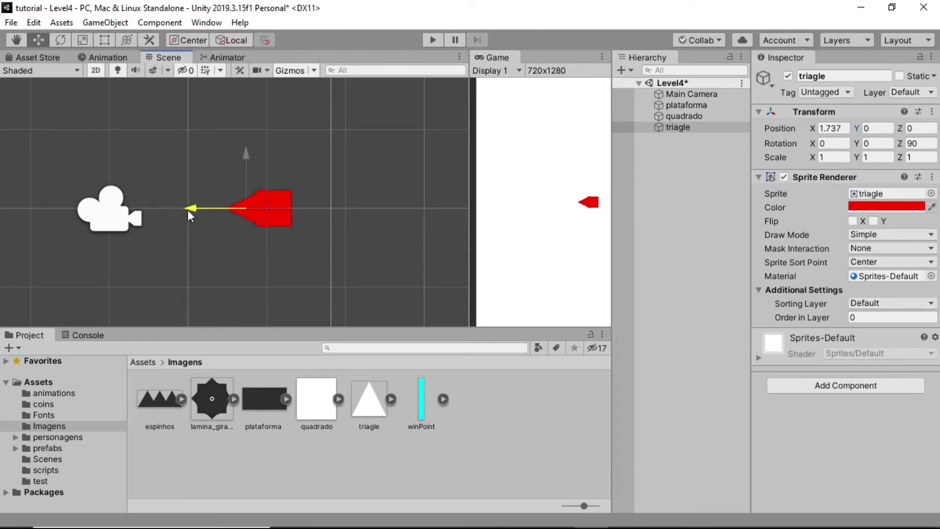
scroll(238, 211, up, 2)
scroll(260, 204, up, 3)
scroll(304, 222, up, 1)
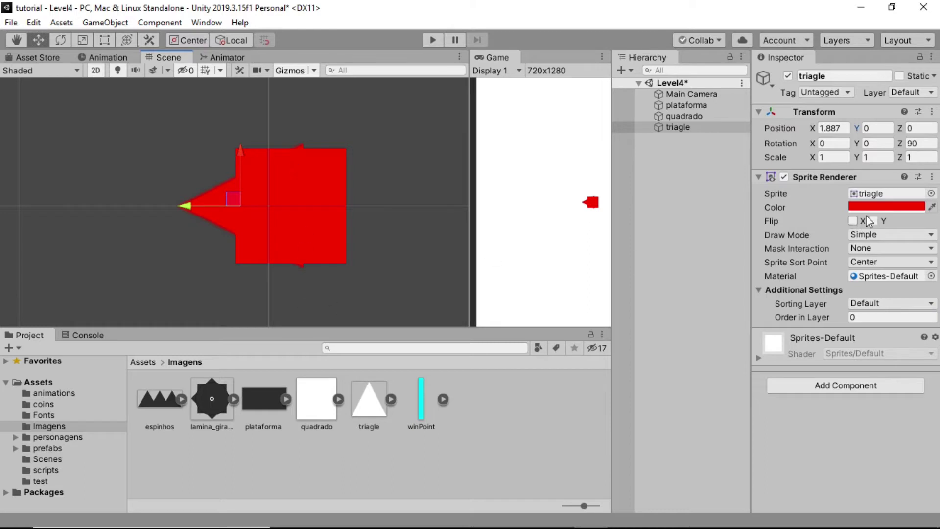
Step: Scale the triangle to 0.8 × 0.8 and nudge it left to form the arrow tip
click(845, 153)
text(.8)
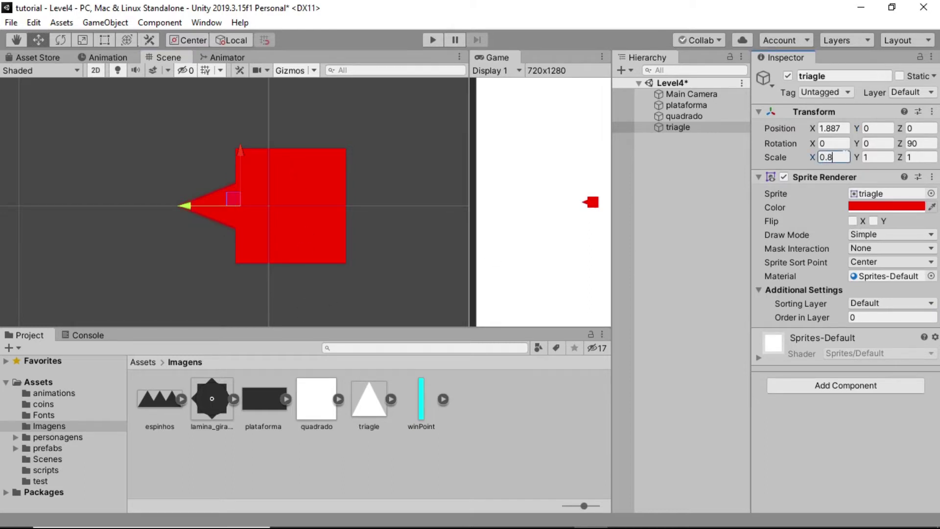
key(Tab)
text(0.8)
click(193, 306)
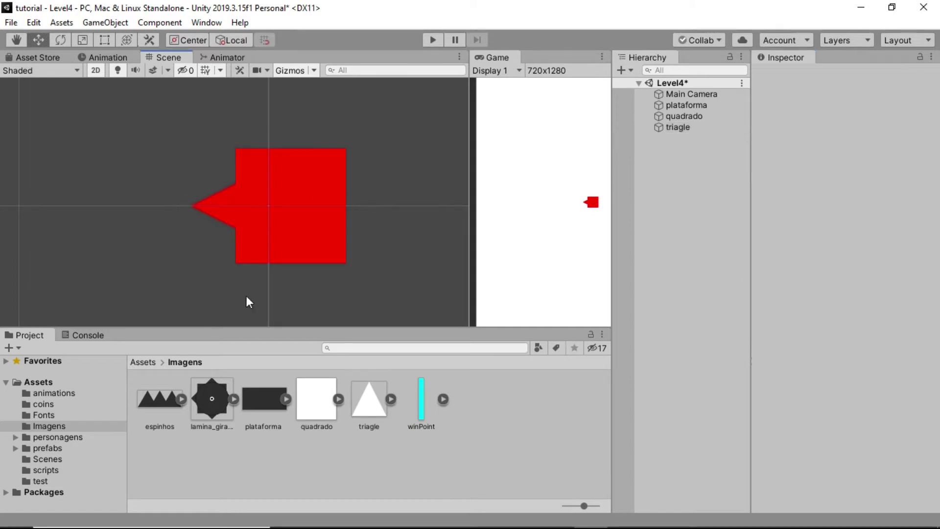
click(232, 209)
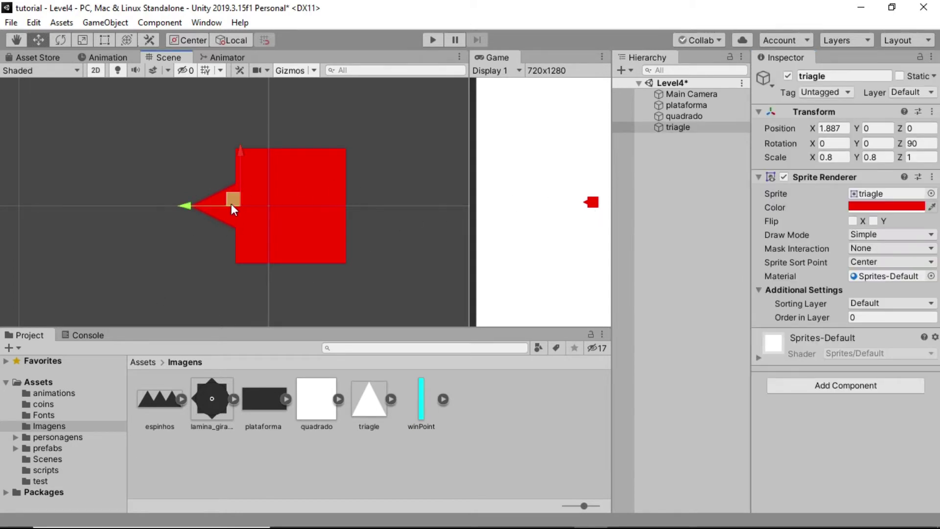
drag(184, 205, 173, 205)
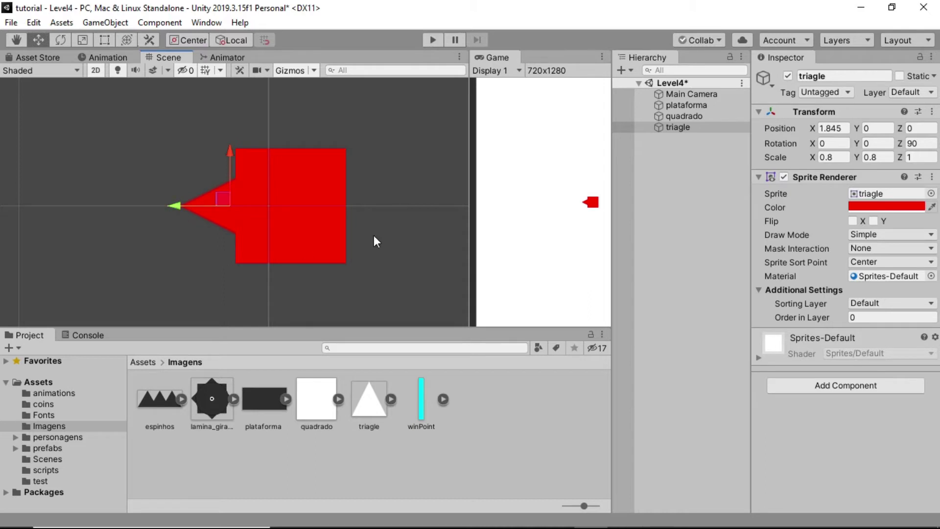
scroll(363, 215, up, 1)
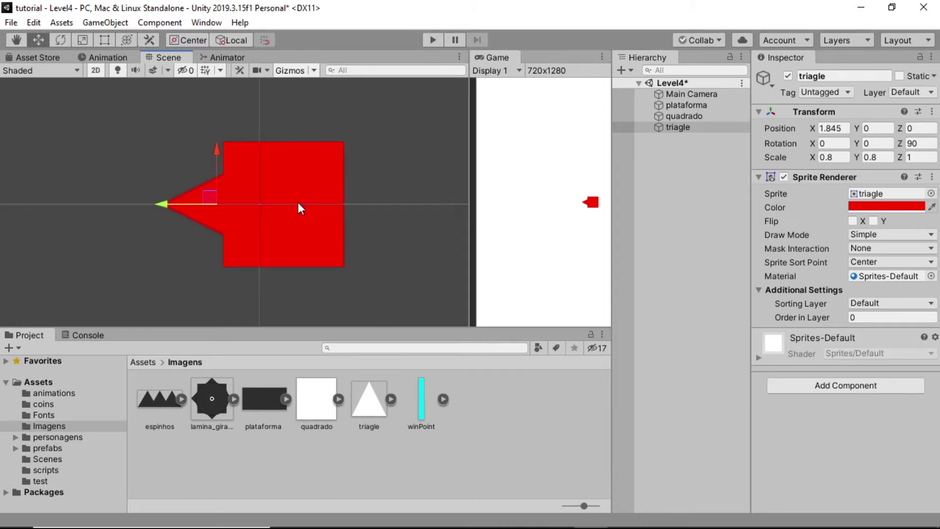
click(410, 151)
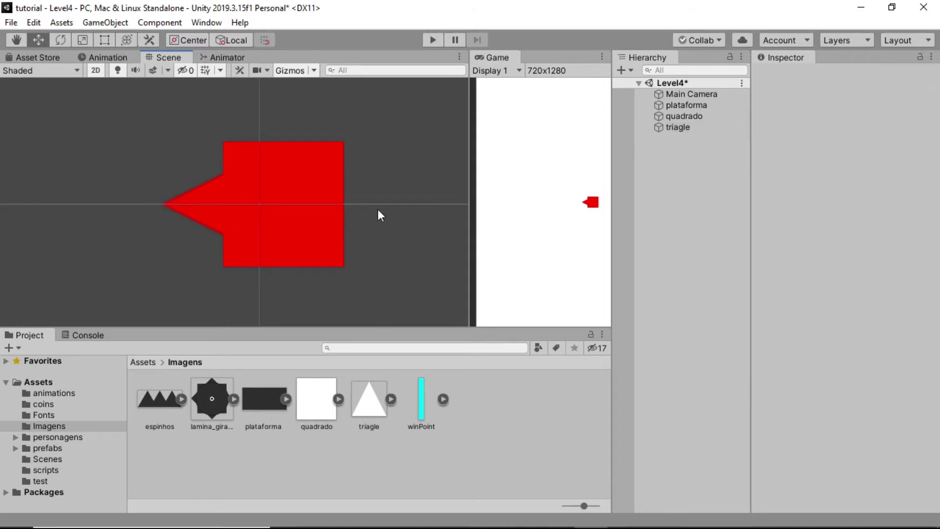
click(683, 116)
click(680, 127)
click(675, 152)
Step: Create an empty GameObject at Y 0, Z 0 and rename it trapShoot
right_click(674, 158)
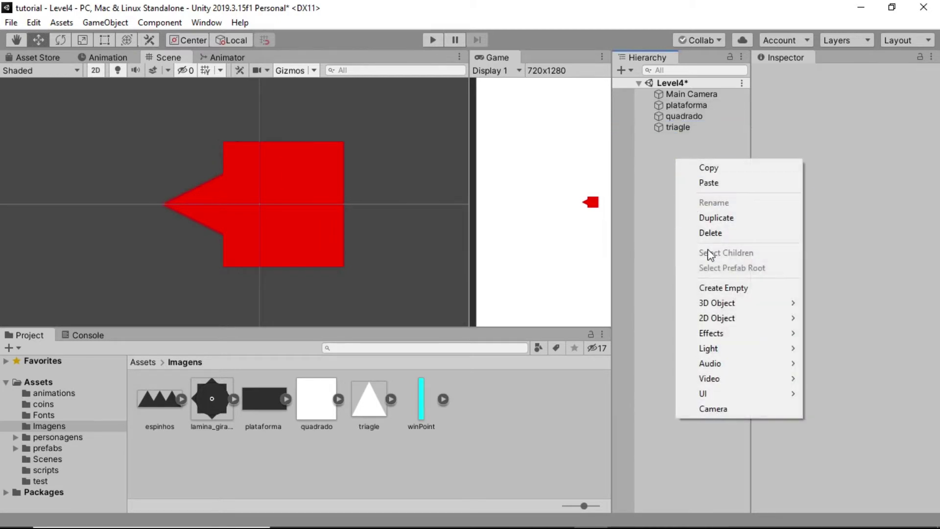
click(721, 291)
click(920, 128)
text(0)
click(880, 128)
text(0)
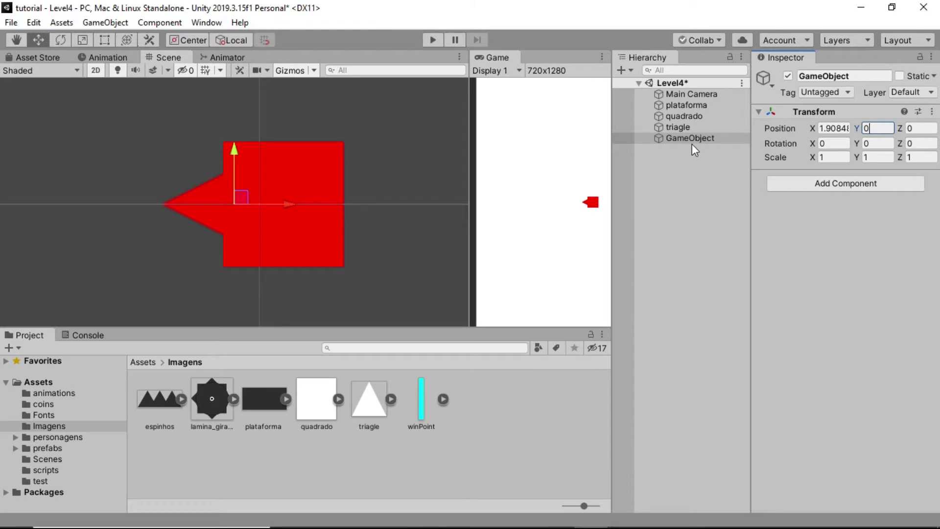
right_click(692, 139)
click(711, 187)
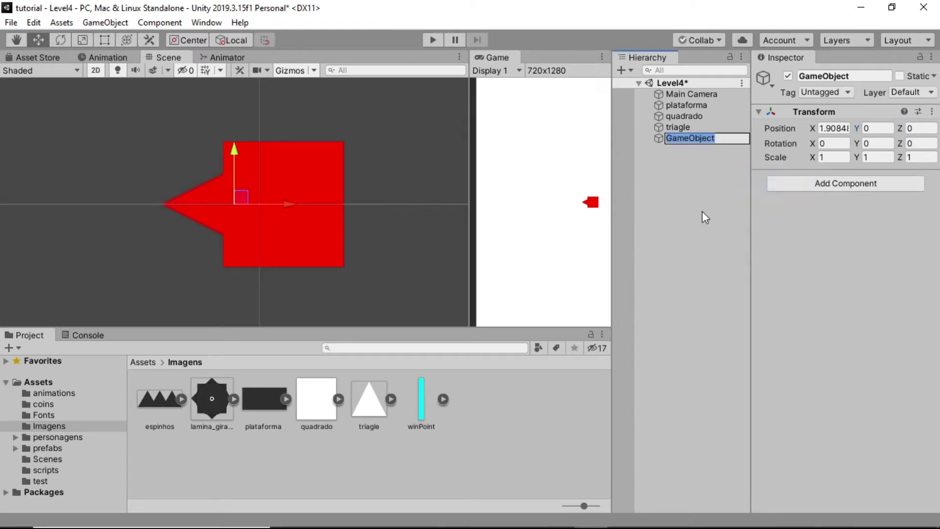
text(trapShoot)
click(702, 211)
Step: Parent quadrado and triagle under trapShoot, shift the group, and set its Position Y to 0
click(671, 117)
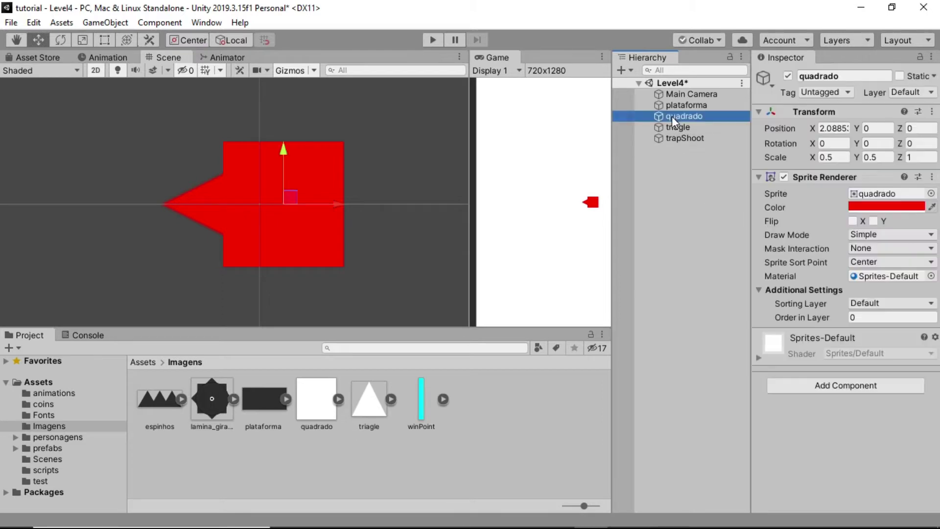
ctrl+click(671, 126)
drag(665, 116, 692, 137)
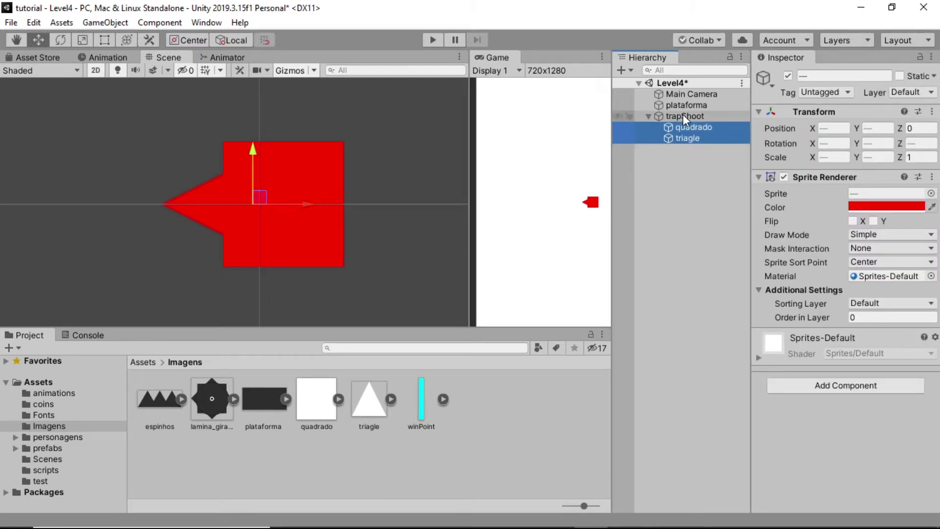
click(649, 116)
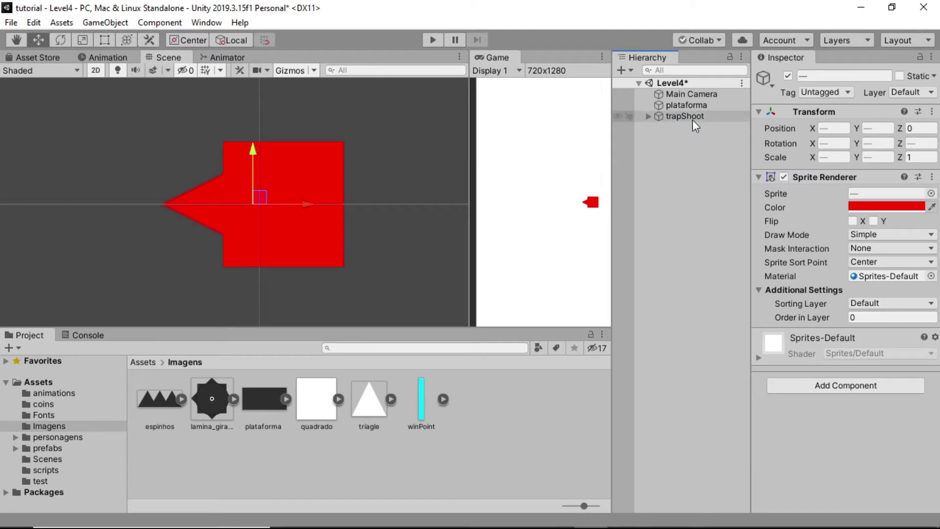
click(692, 118)
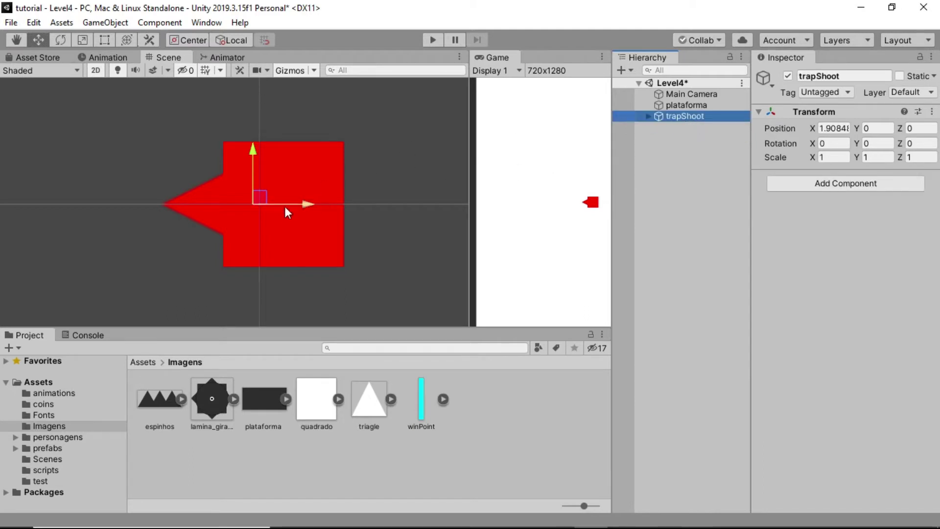
drag(312, 207, 325, 205)
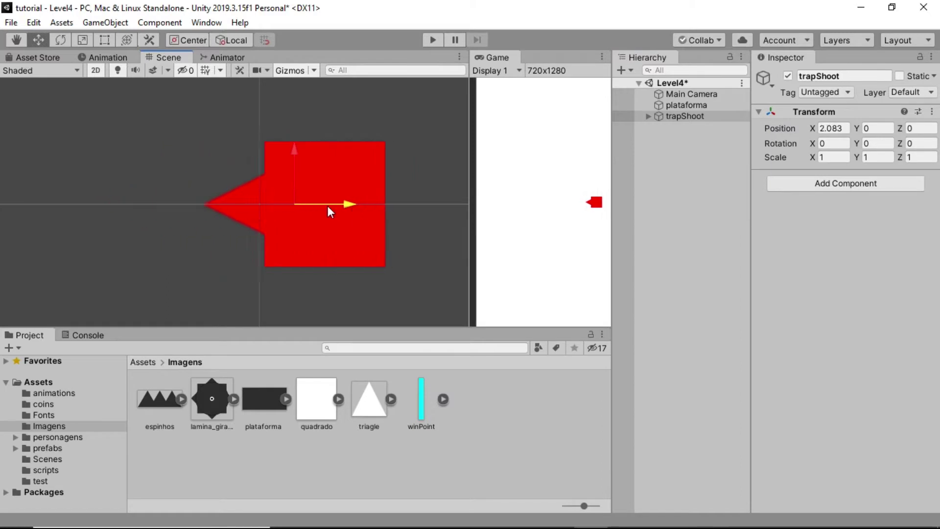
drag(267, 149, 273, 160)
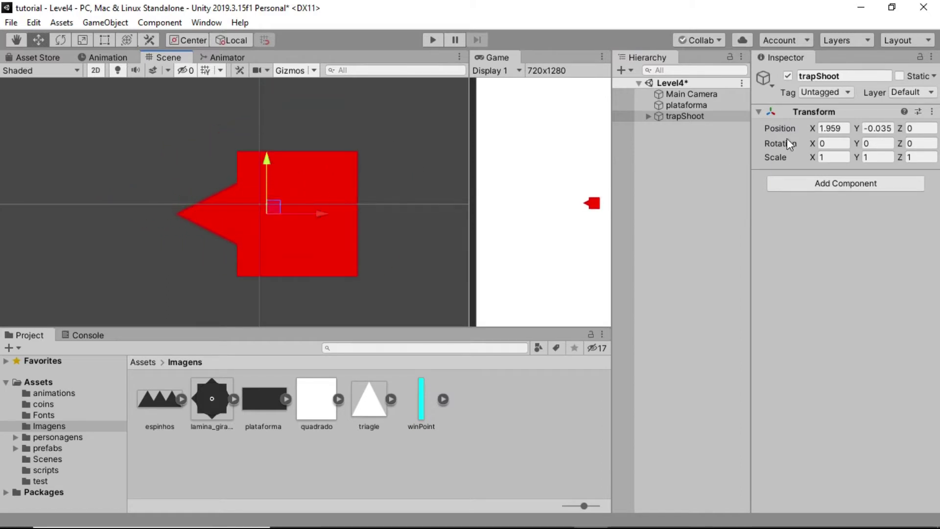
click(878, 128)
text(0)
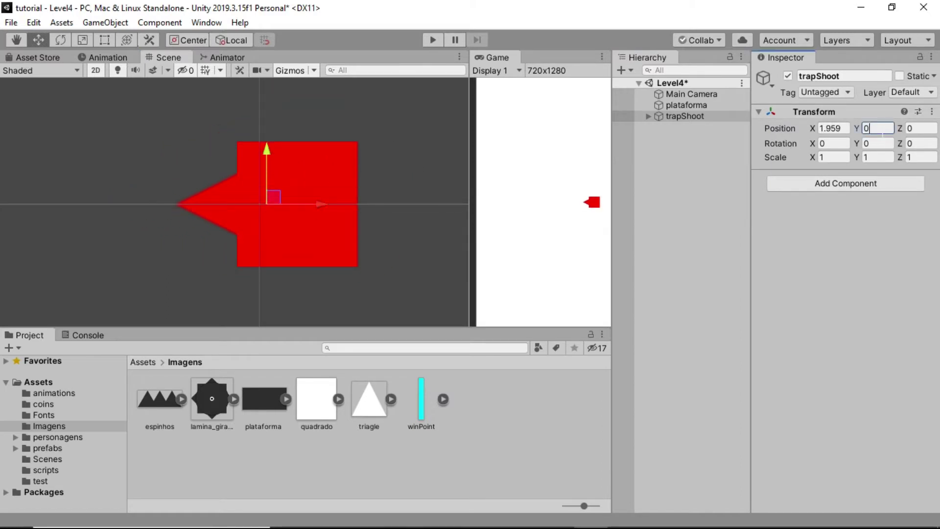
click(656, 160)
Step: Place another triagle sprite in the scene, colour it red, and set Rotation Z to 90
scroll(310, 130, down, 1)
scroll(269, 169, down, 2)
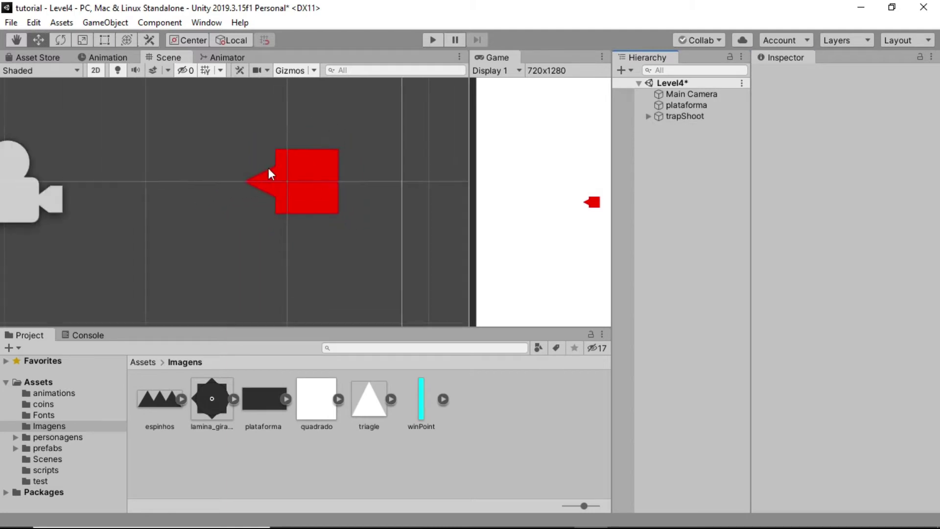
scroll(255, 186, down, 2)
scroll(278, 206, down, 1)
scroll(304, 212, down, 1)
scroll(298, 213, down, 1)
scroll(179, 207, up, 1)
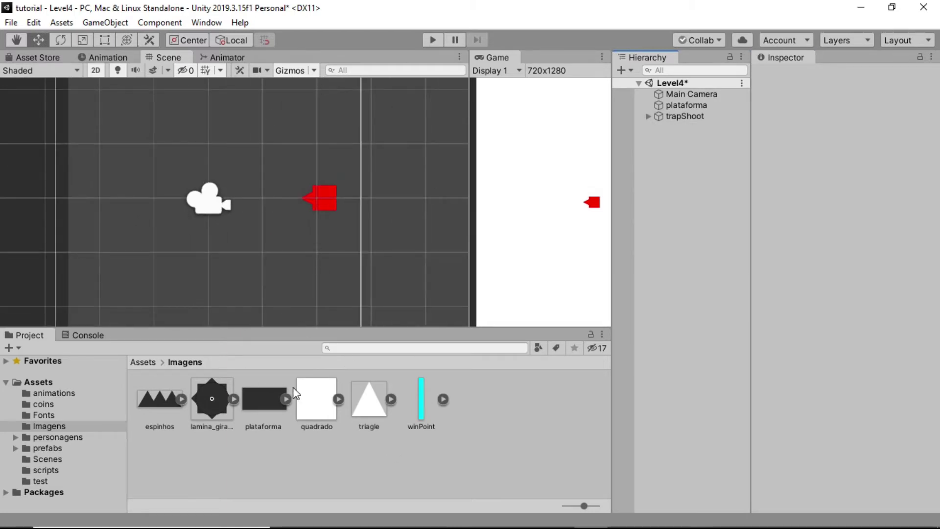
drag(371, 407, 262, 202)
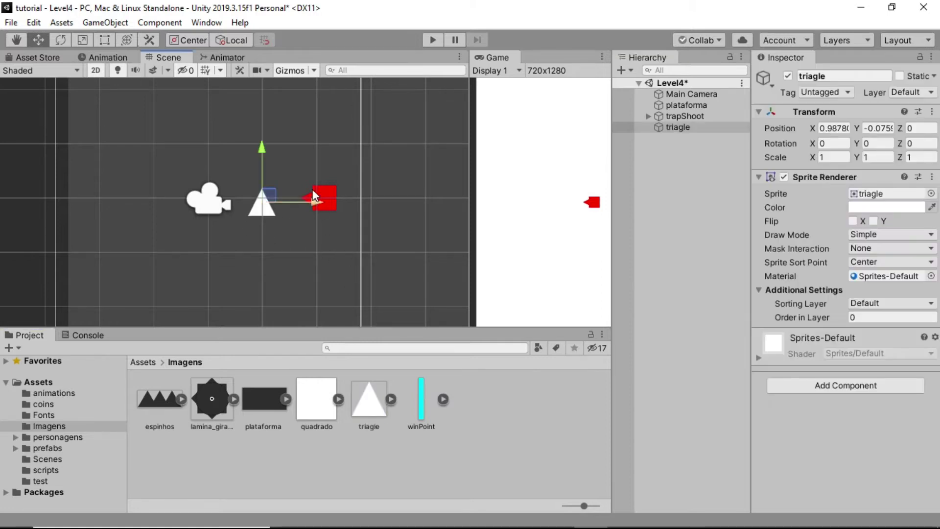
click(886, 207)
drag(393, 152, 412, 110)
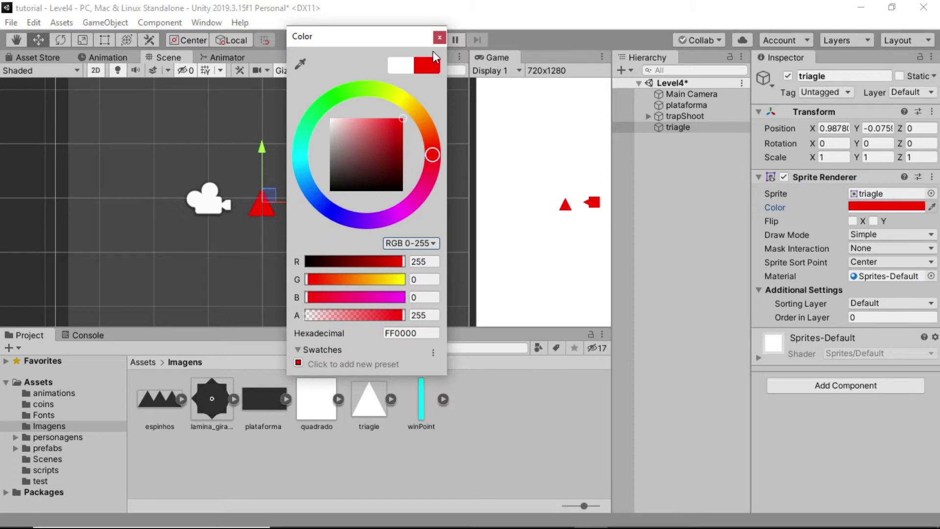
click(439, 37)
click(920, 143)
text(90)
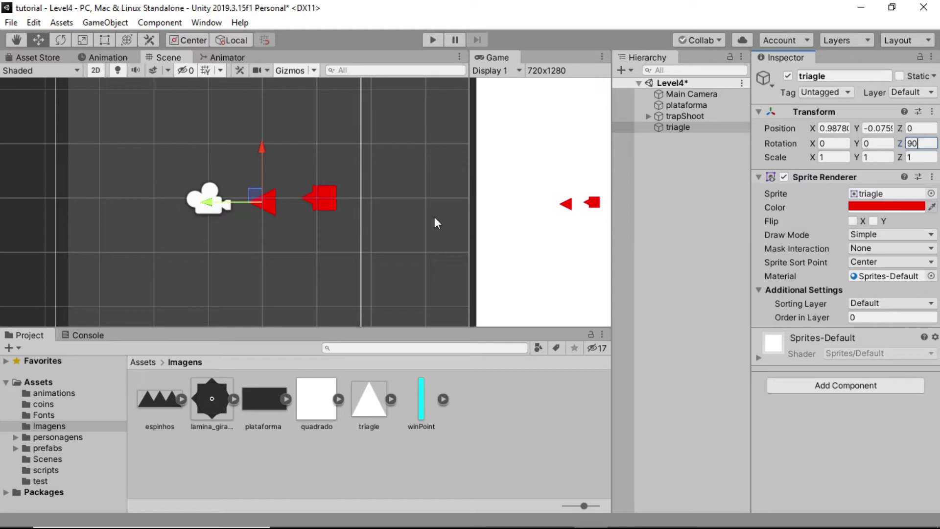
Step: Check the trap triangle's scale, then scale the loose triangle to 0.8 × 0.8
click(648, 116)
click(683, 138)
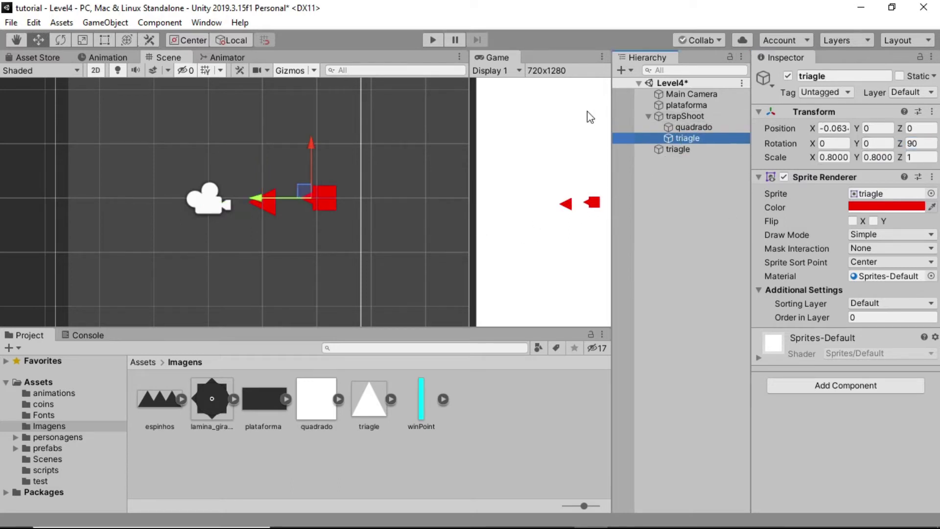
click(648, 116)
click(680, 126)
click(833, 157)
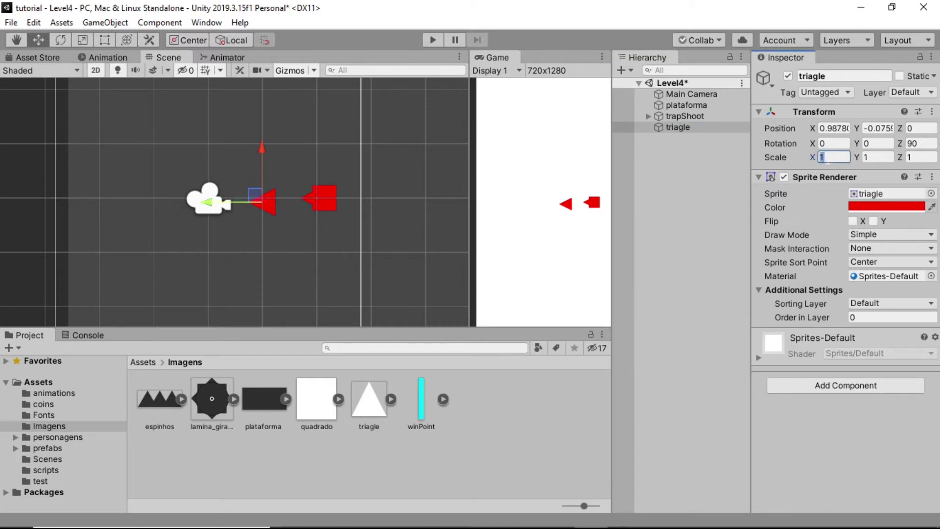
text(0.8)
click(864, 157)
click(272, 227)
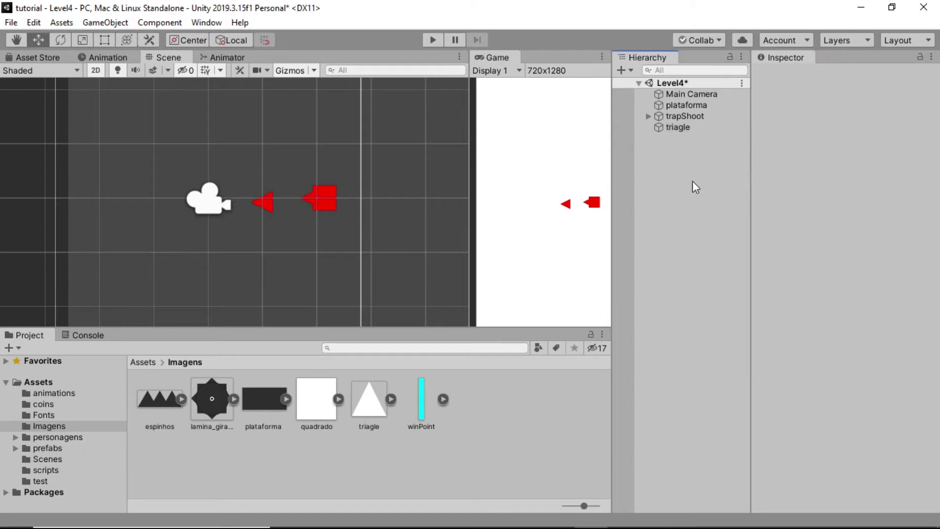
Step: Rename the loose triagle object to projetil
right_click(683, 126)
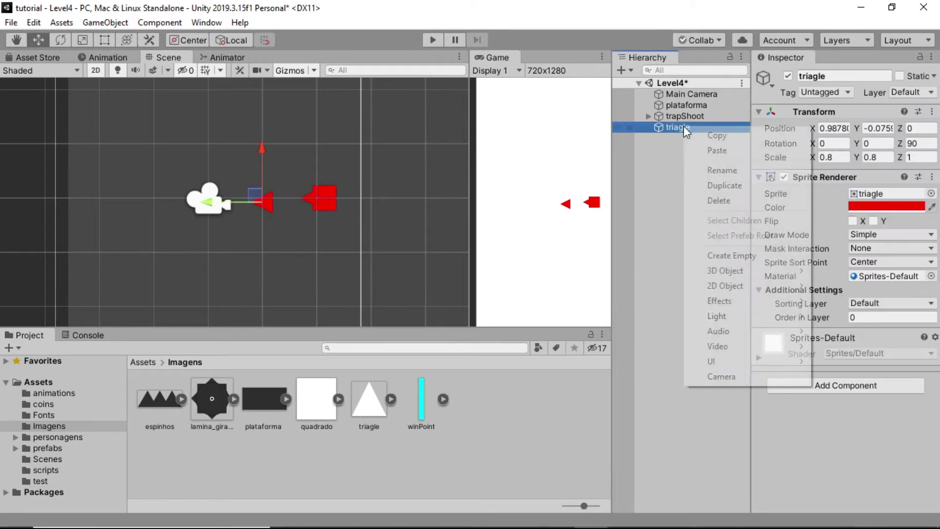
click(729, 171)
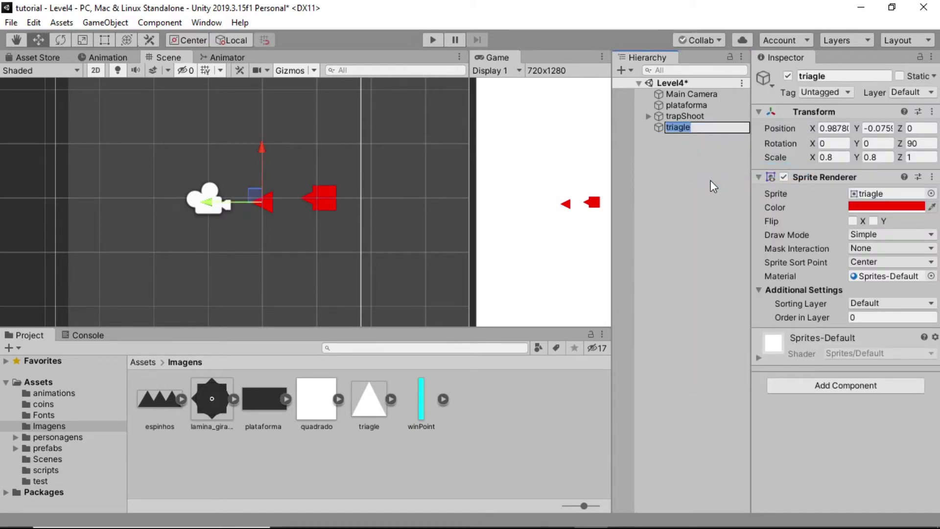
text(projetil)
key(Return)
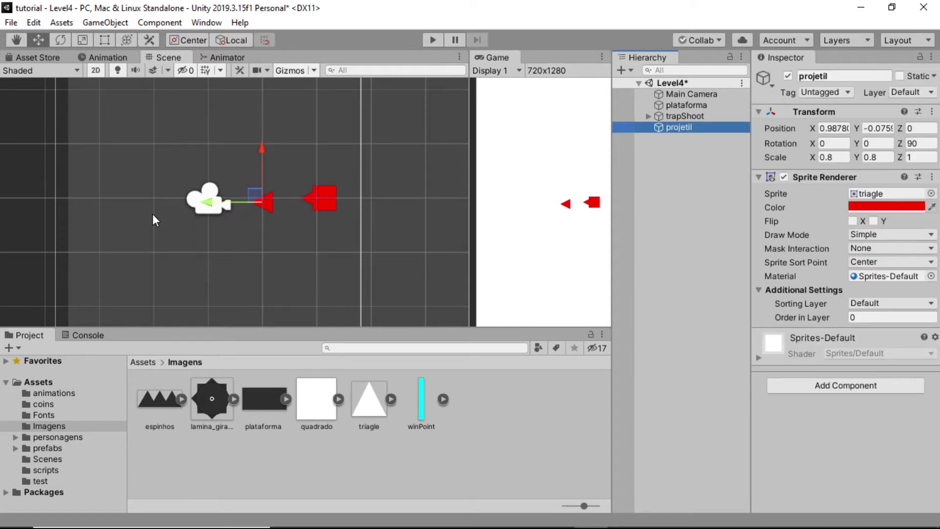
Step: Drag projetil along its X and Y arrows to about X -0.96, Y 0.02, in line with the trap's tip
scroll(193, 231, down, 1)
scroll(189, 228, down, 2)
scroll(189, 228, up, 1)
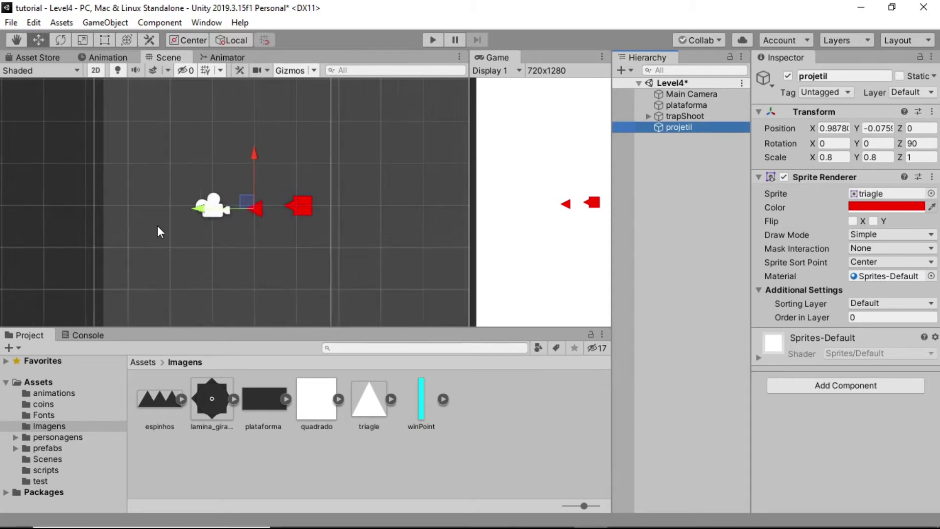
scroll(199, 216, up, 2)
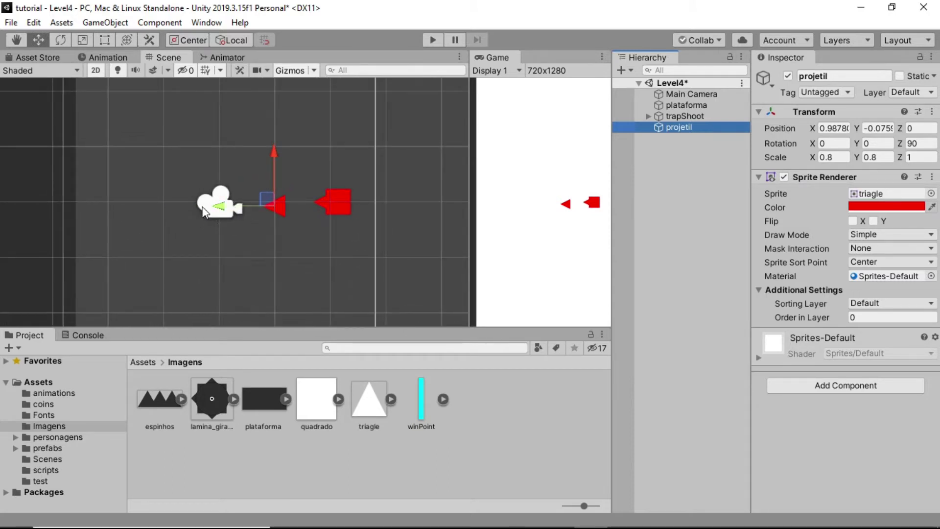
mouse_move(249, 207)
mouse_down()
mouse_move(269, 207)
mouse_move(228, 206)
mouse_up()
drag(282, 155, 283, 149)
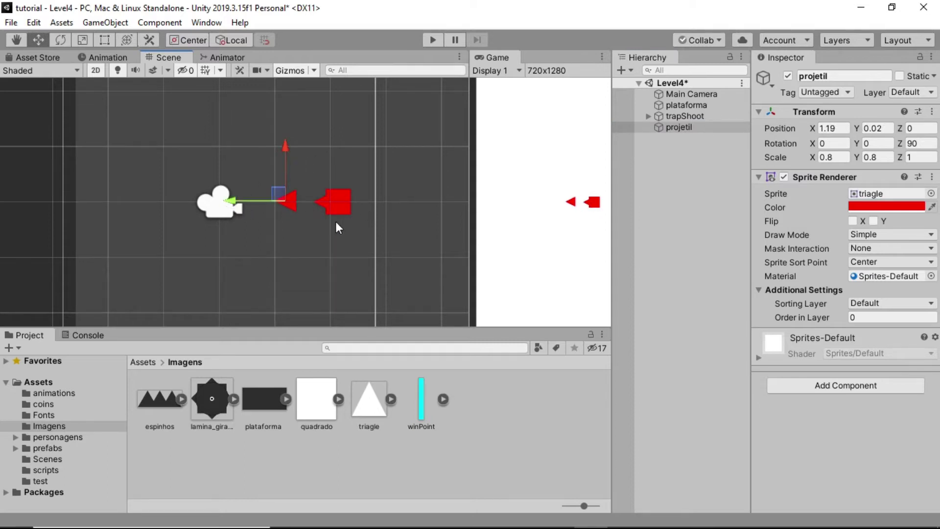
mouse_move(236, 205)
mouse_down()
mouse_move(245, 205)
mouse_move(32, 194)
mouse_up()
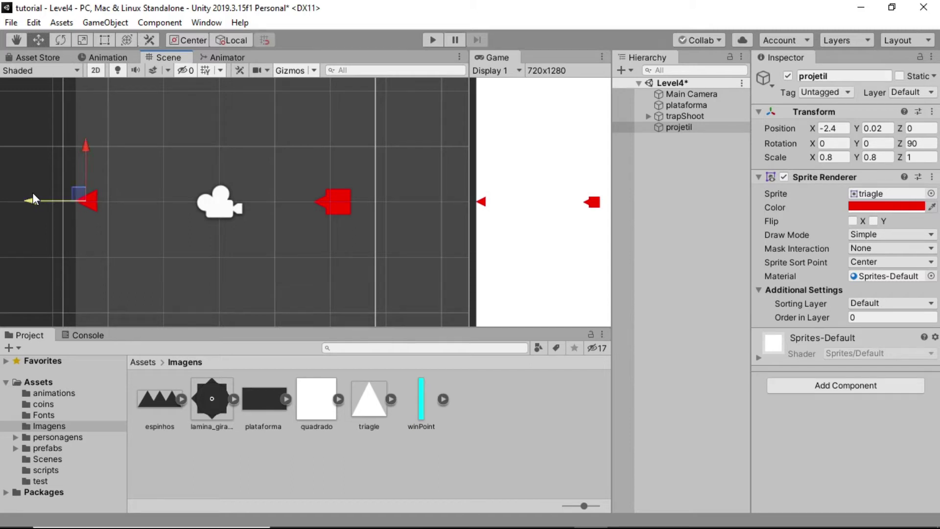
scroll(148, 205, down, 2)
scroll(81, 199, down, 2)
scroll(111, 196, up, 2)
scroll(108, 203, up, 3)
scroll(132, 201, up, 1)
scroll(132, 201, up, 2)
scroll(124, 204, up, 2)
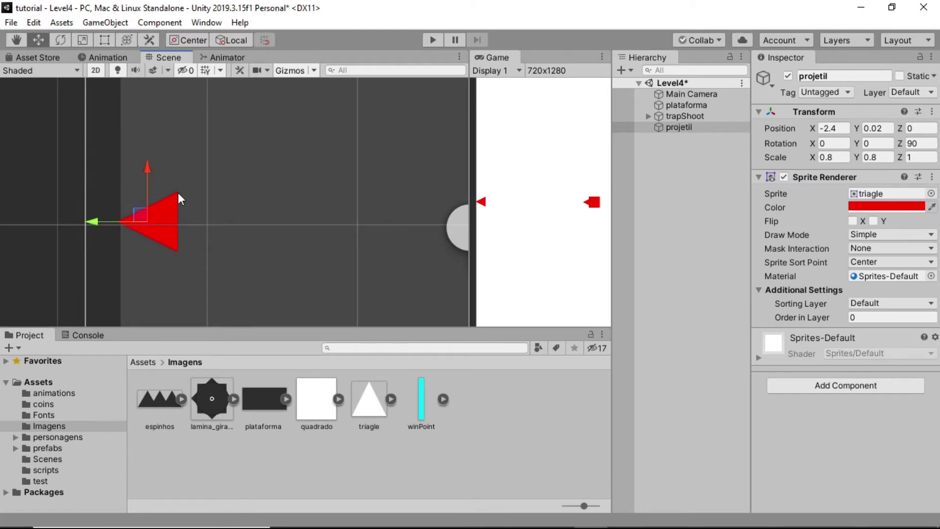
drag(89, 222, 230, 228)
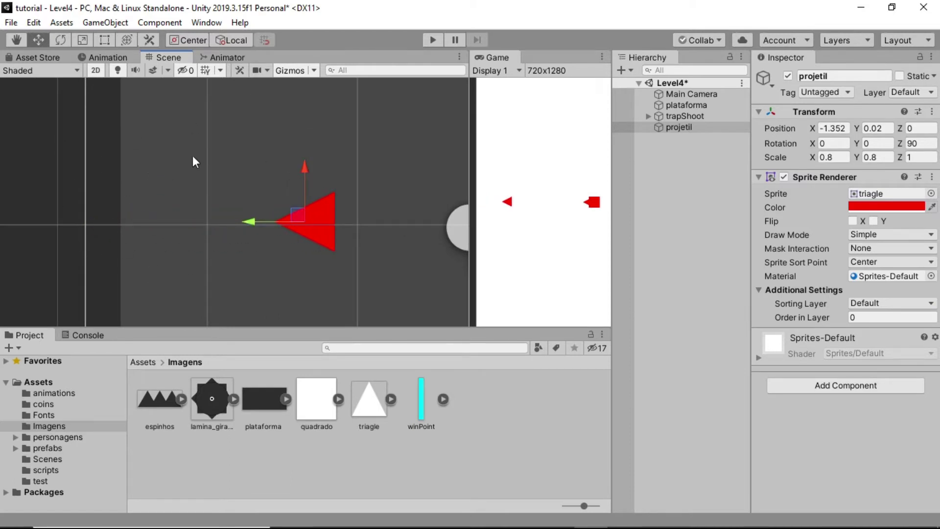
scroll(176, 156, down, 2)
scroll(173, 171, down, 1)
mouse_move(177, 186)
mouse_down()
mouse_move(167, 196)
mouse_move(205, 191)
mouse_up()
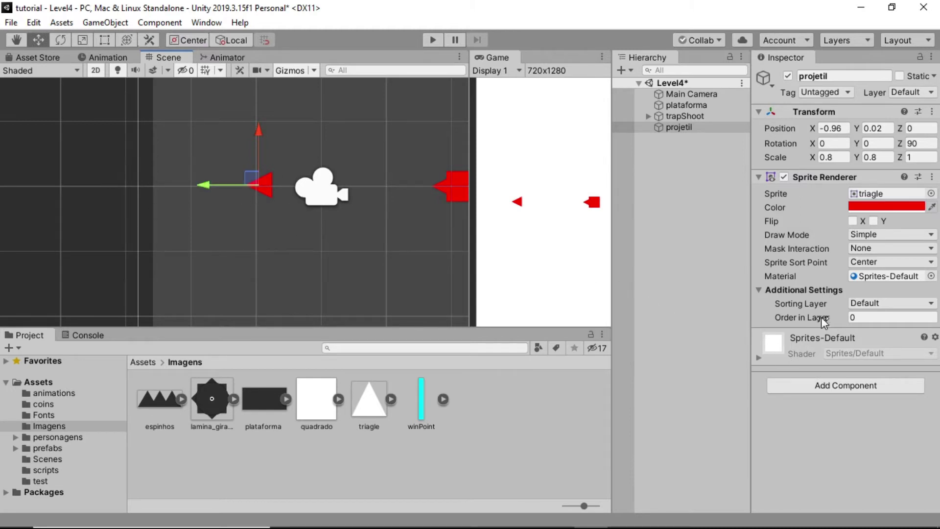
Step: Add a Rigidbody 2D to projetil and set its Gravity Scale to 0
click(864, 389)
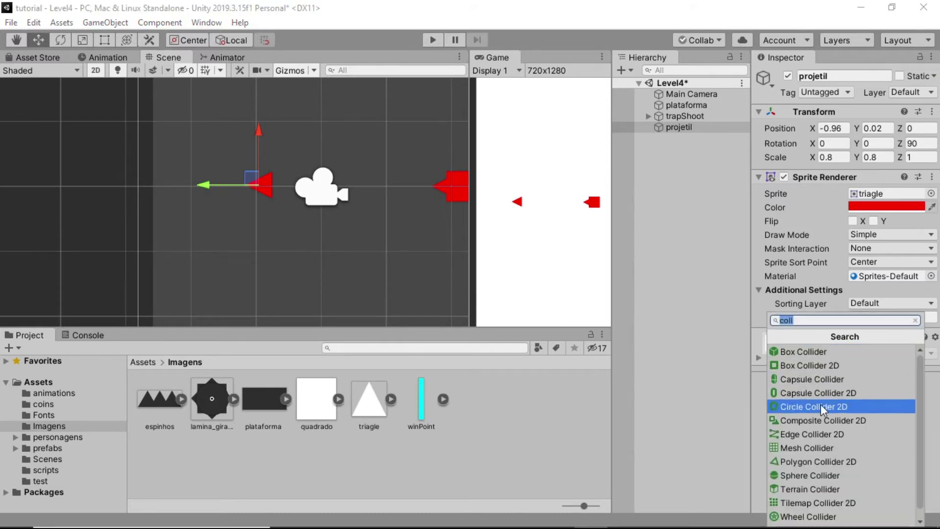
text(rigi)
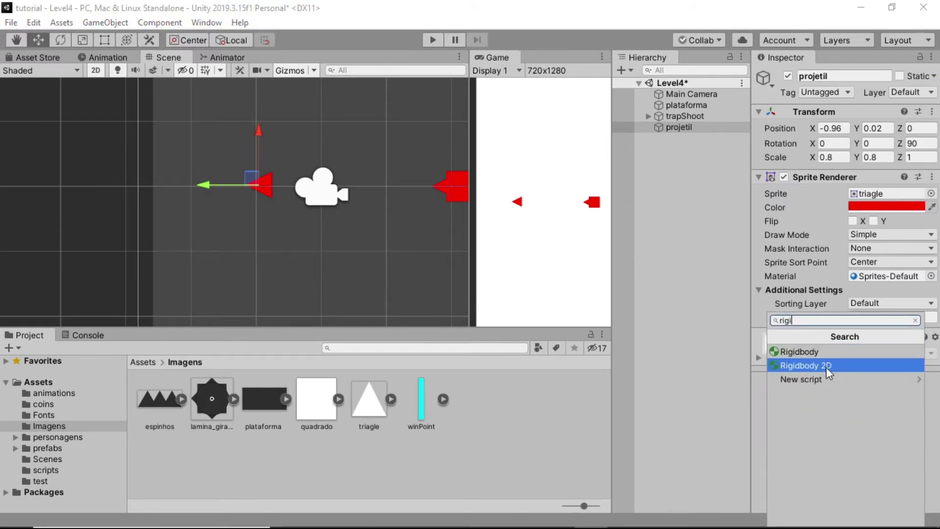
click(827, 366)
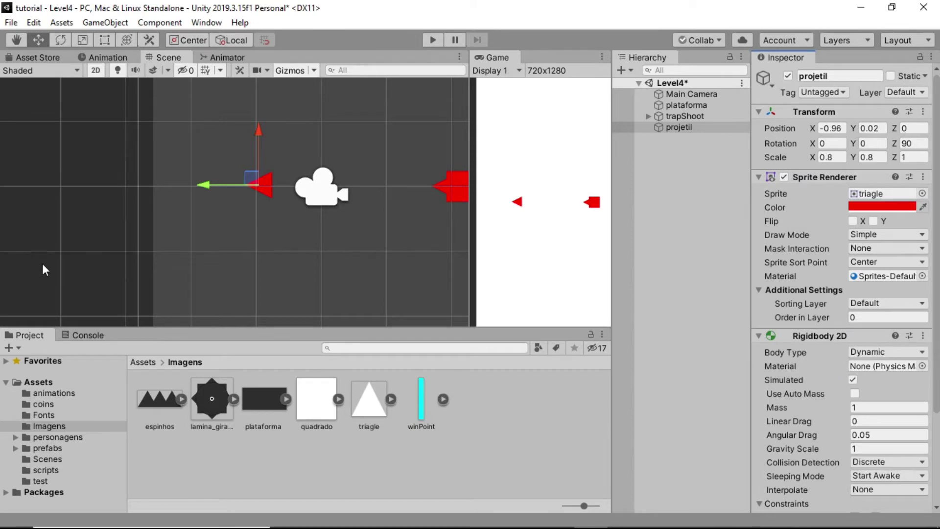
scroll(766, 363, down, 5)
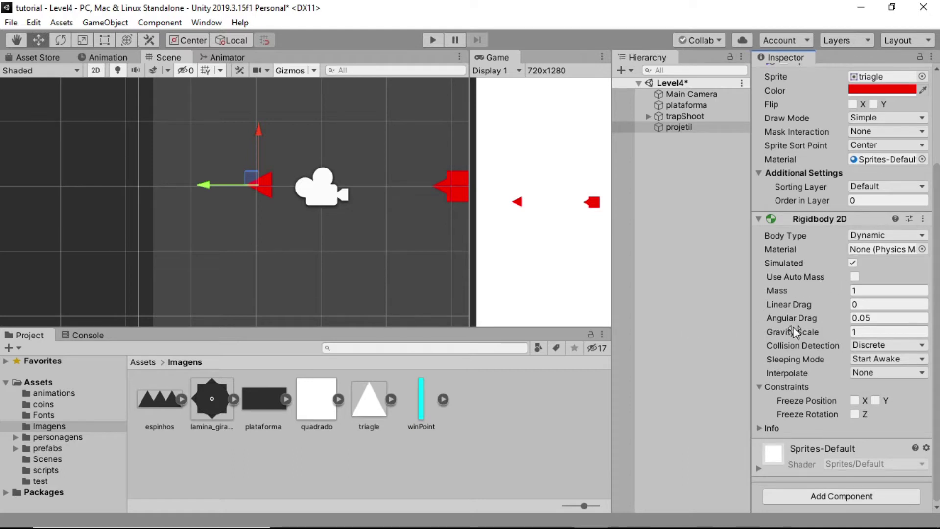
click(853, 332)
Step: Add a Polygon Collider 2D to projetil
click(808, 495)
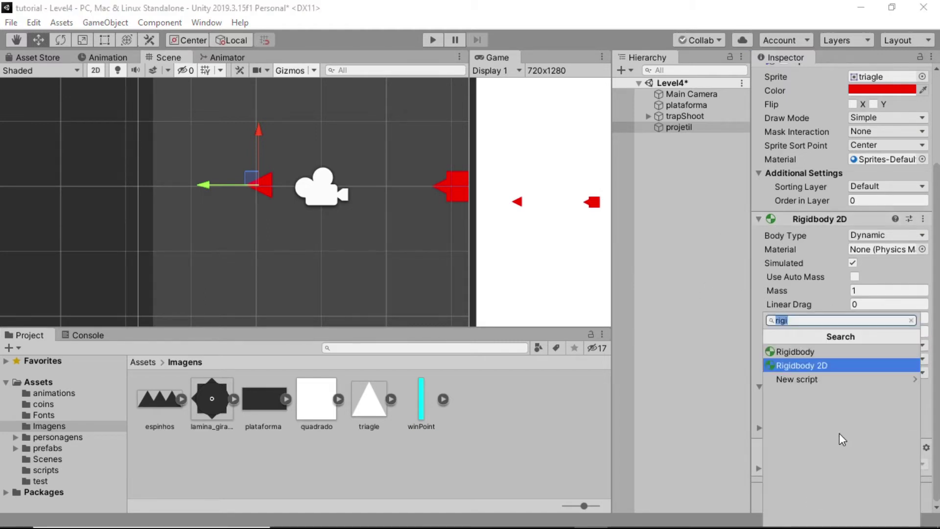
text(coll)
key(Down)
key(Down)
key(Down)
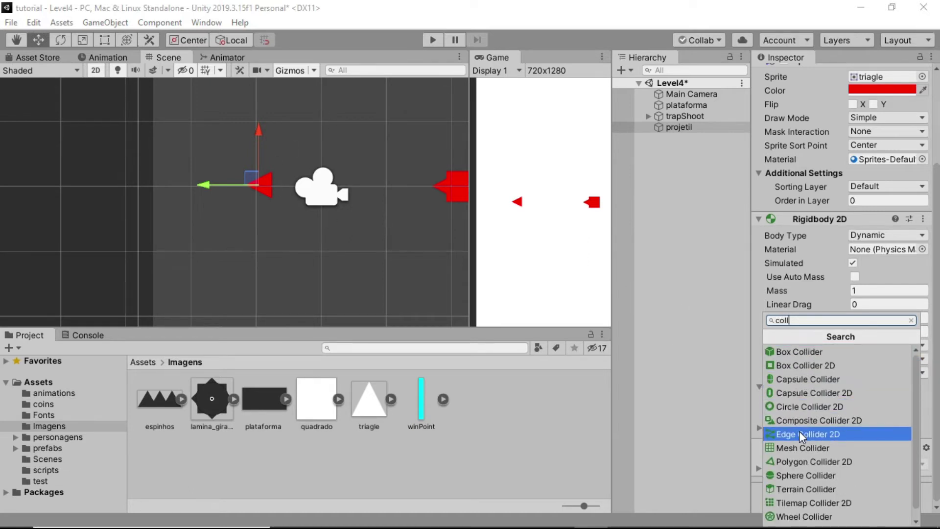
click(795, 461)
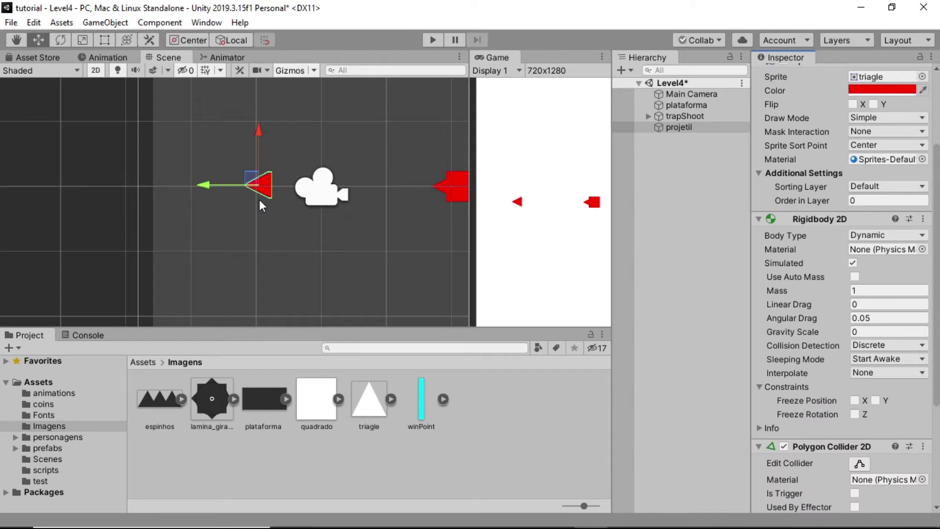
Step: Reshape projetil's Polygon Collider 2D so its top, left-tip and bottom vertices sit on the triangle's corners
scroll(260, 199, up, 3)
scroll(263, 174, up, 2)
scroll(262, 184, up, 2)
scroll(260, 187, up, 1)
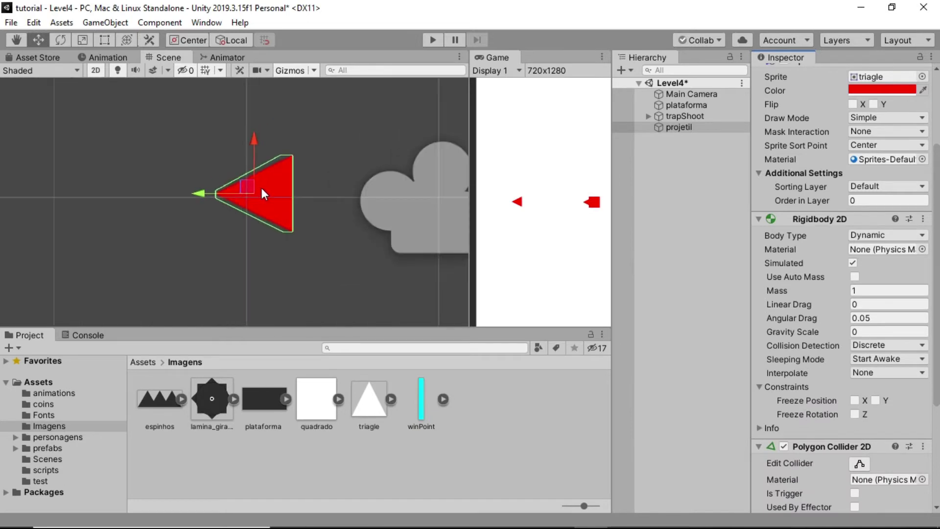
scroll(269, 186, up, 2)
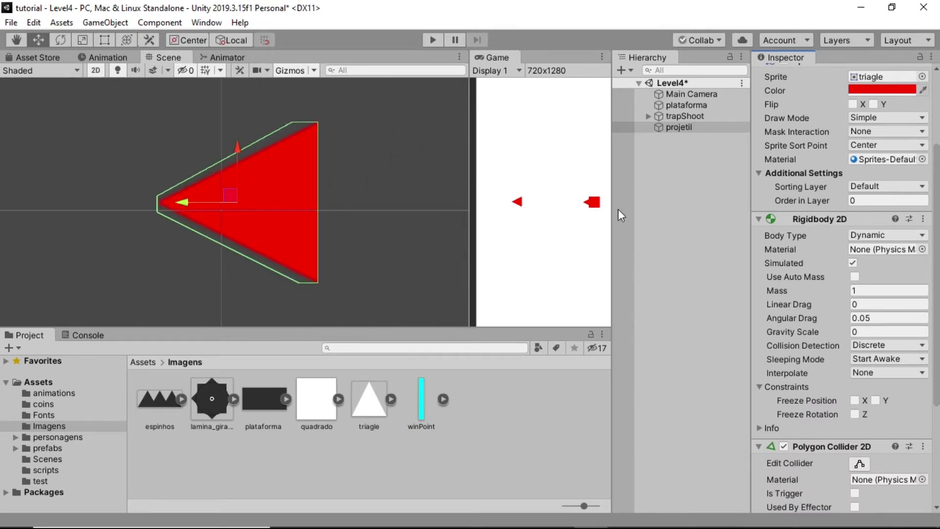
click(859, 463)
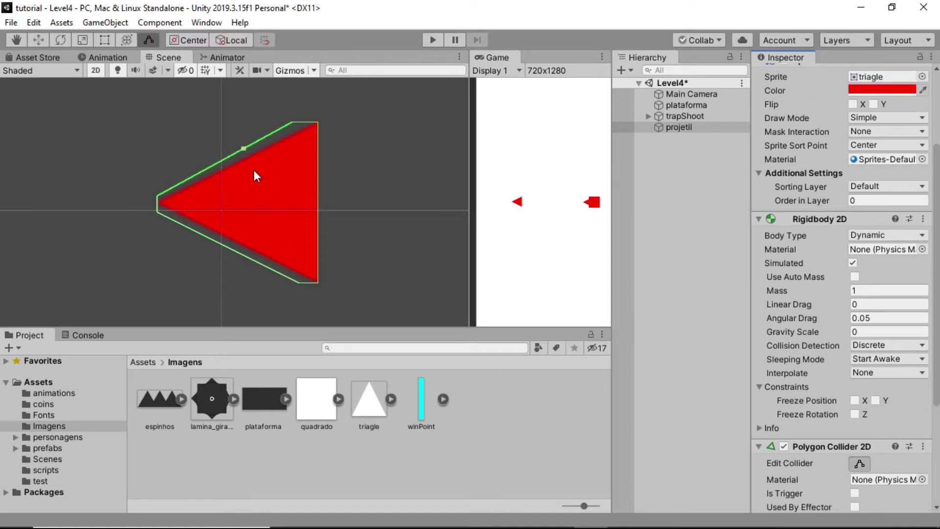
drag(239, 152, 256, 148)
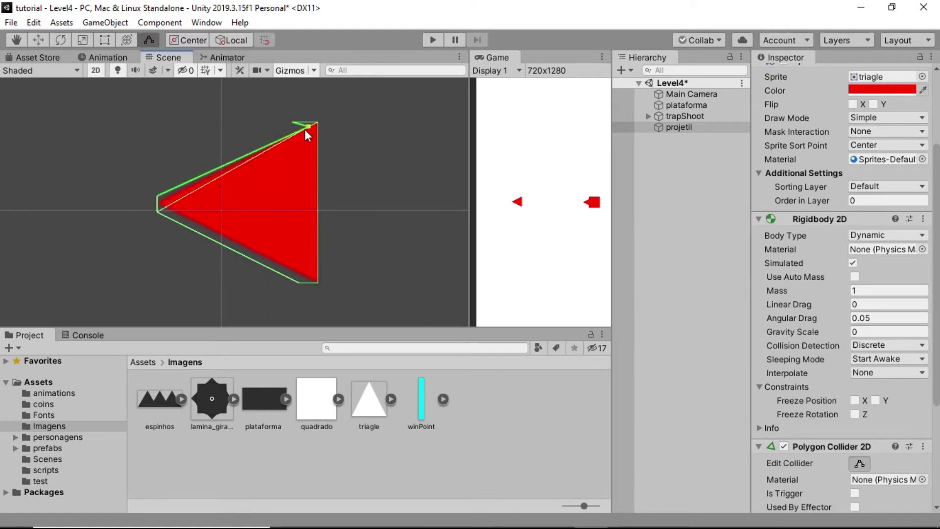
drag(292, 121, 317, 122)
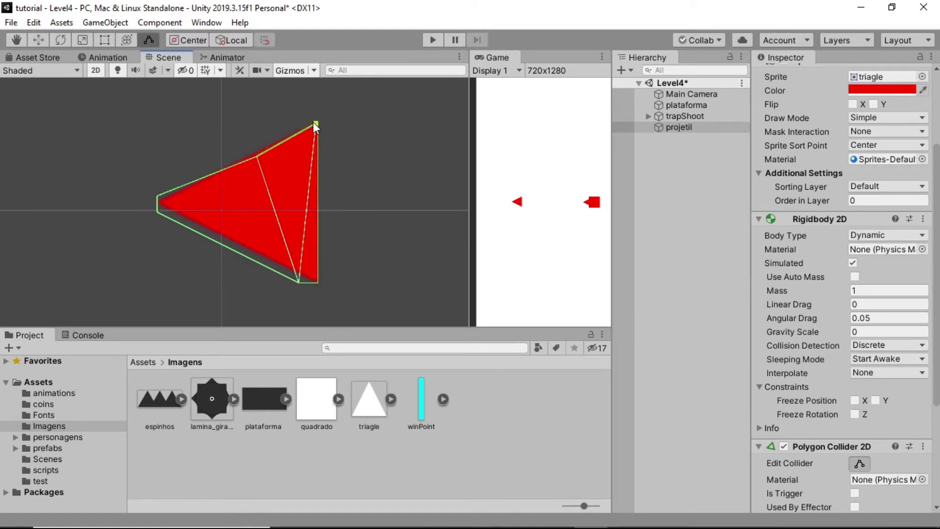
drag(157, 195, 162, 205)
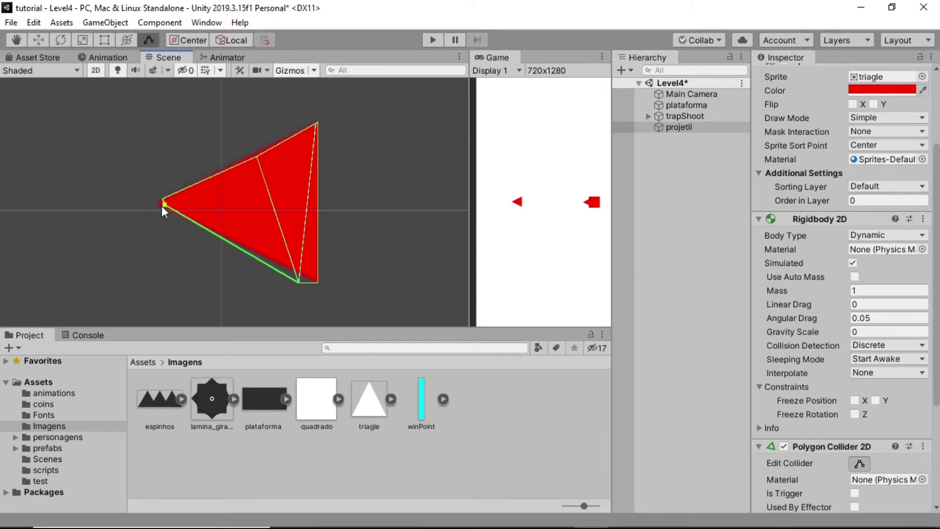
drag(298, 282, 317, 282)
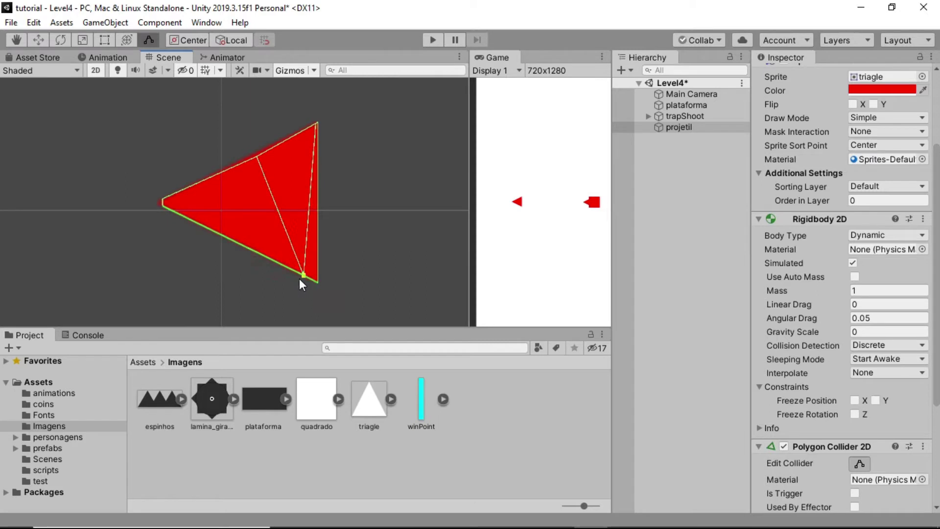
click(691, 266)
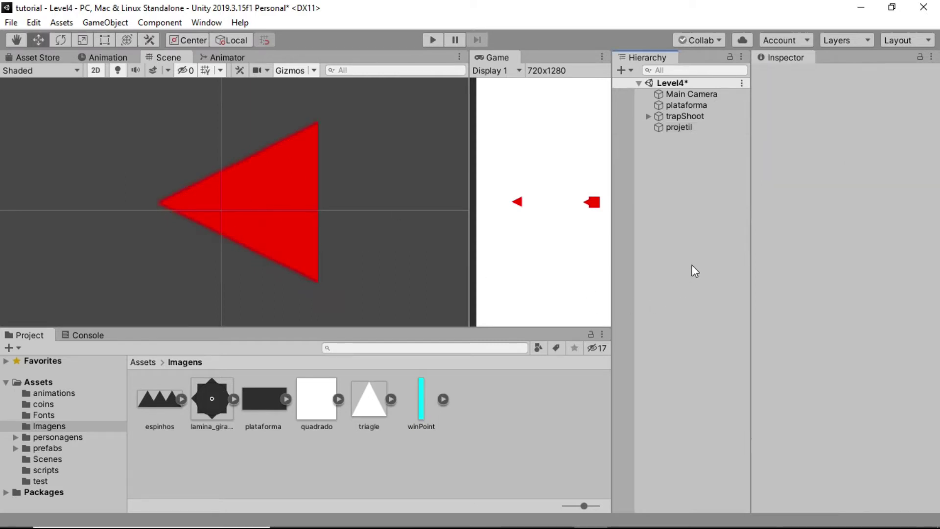
Step: Slide projetil rightwards along X toward the trap, then open MoveShoot from Assets/scripts
click(680, 127)
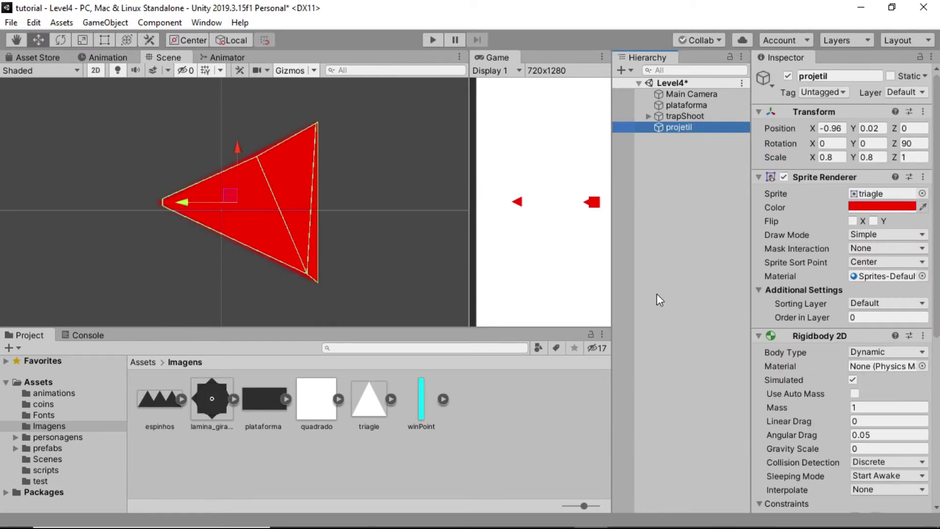
scroll(828, 372, down, 5)
scroll(825, 342, up, 5)
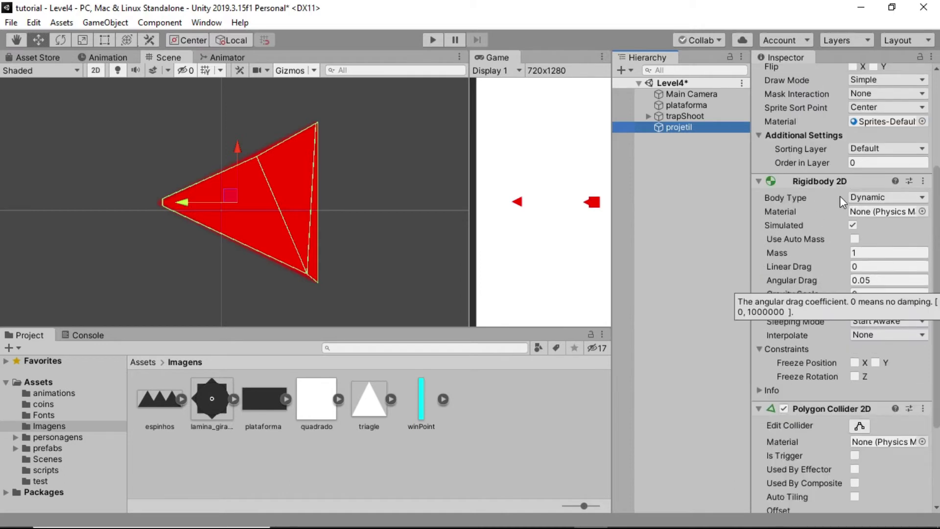
scroll(224, 213, down, 3)
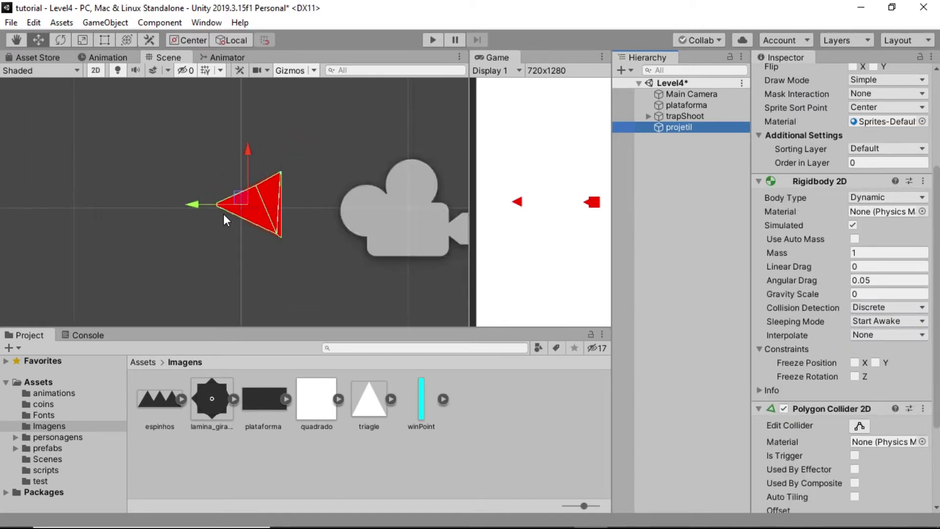
scroll(224, 214, down, 3)
scroll(223, 213, down, 3)
scroll(223, 213, down, 2)
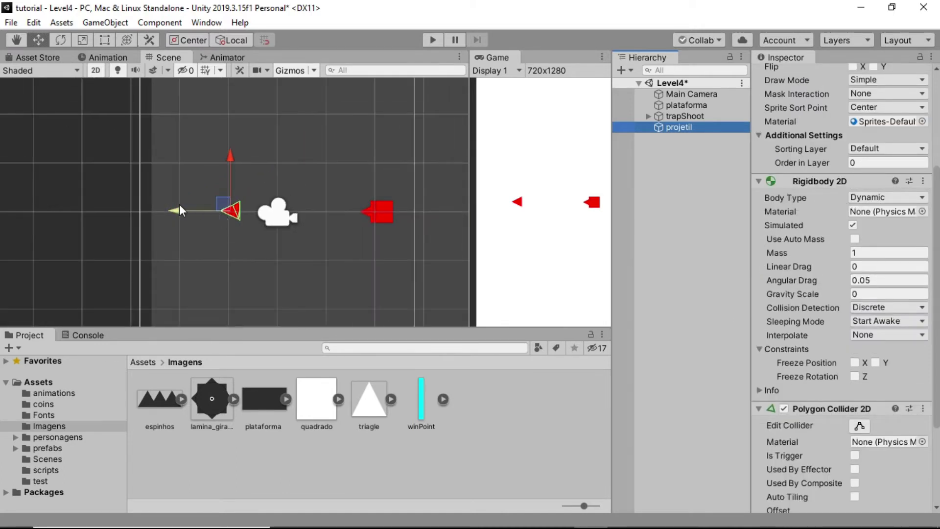
mouse_move(175, 211)
mouse_down()
mouse_move(314, 226)
mouse_move(216, 213)
mouse_up()
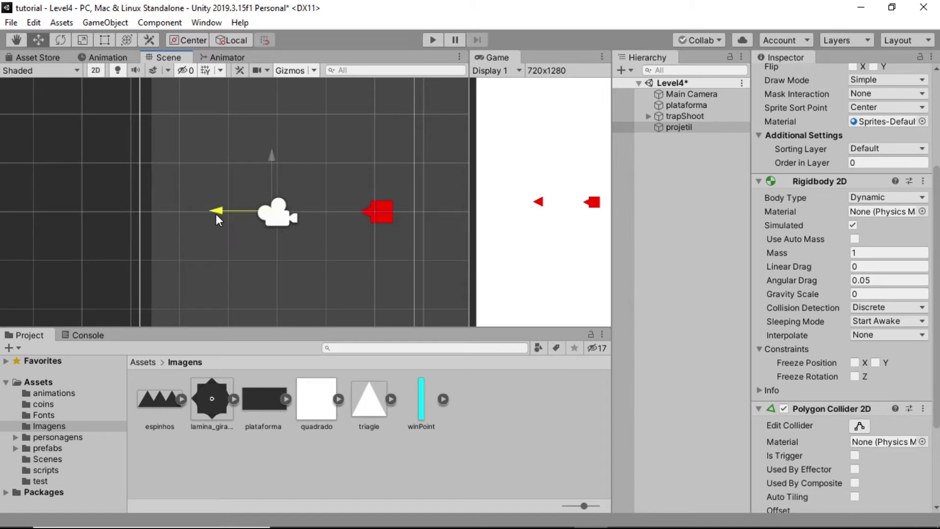
click(37, 470)
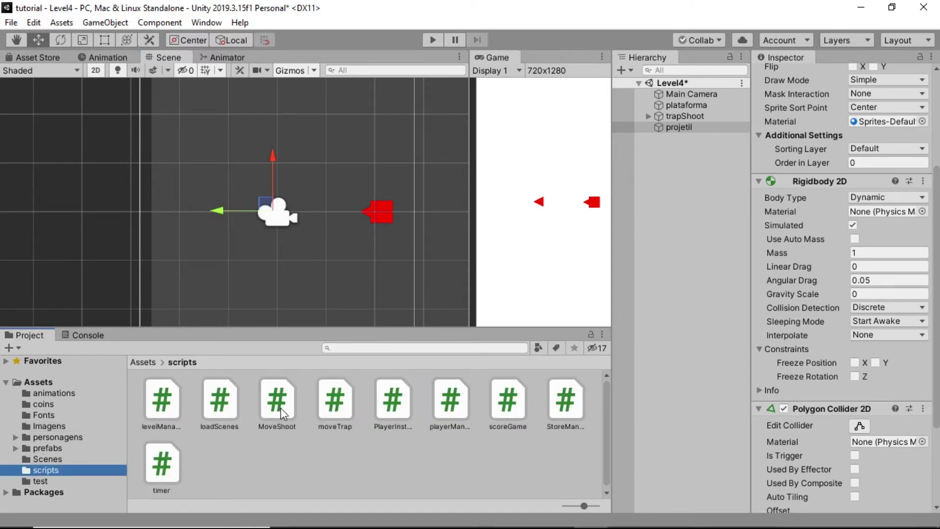
click(280, 409)
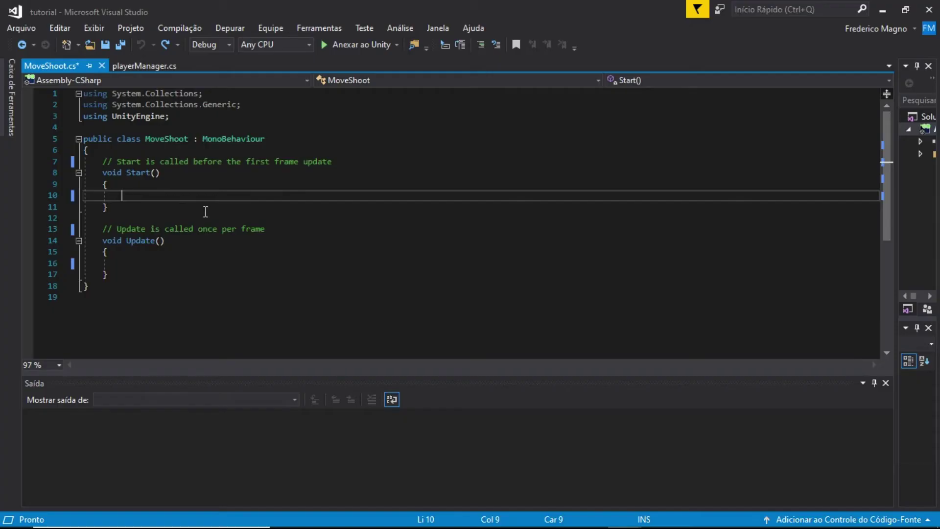
Step: Replace the line 7 comment with the field 'private Rigidbody2D tiro;'
click(99, 162)
drag(100, 162, 342, 167)
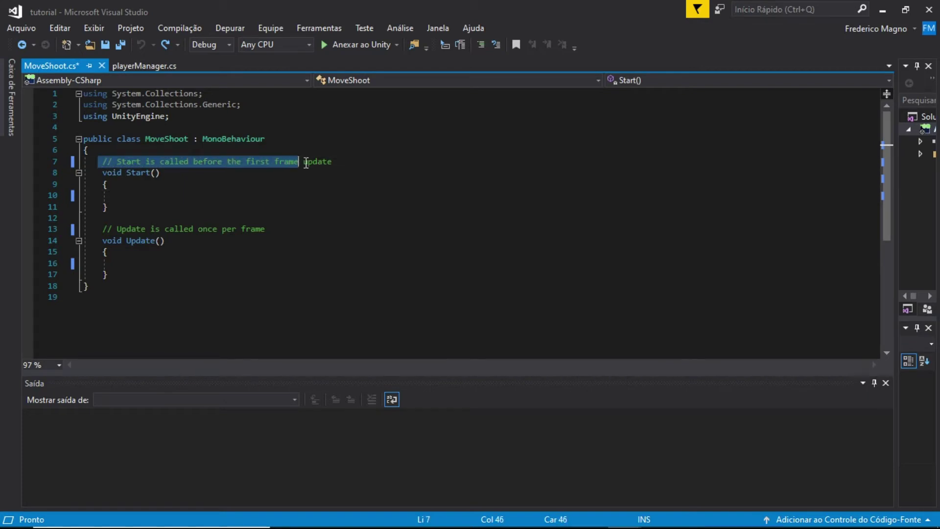
key(BackSpace)
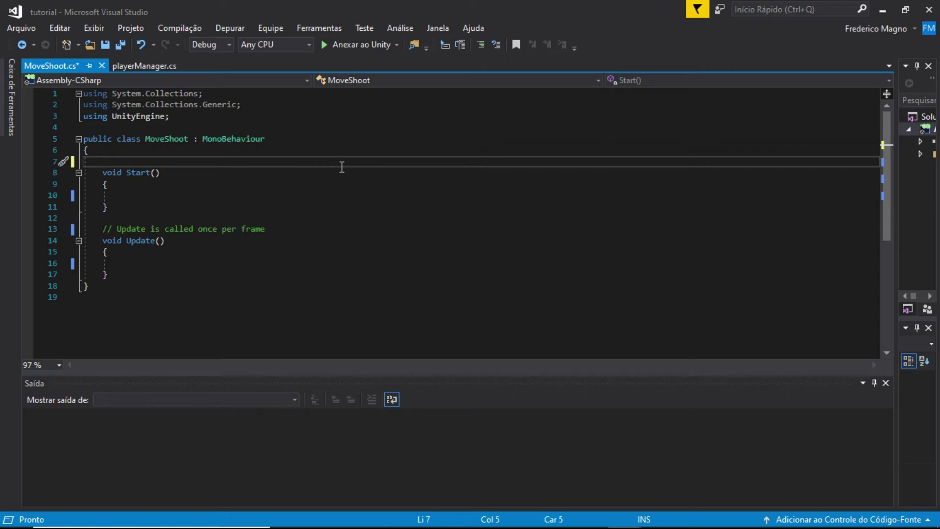
text(private rigi)
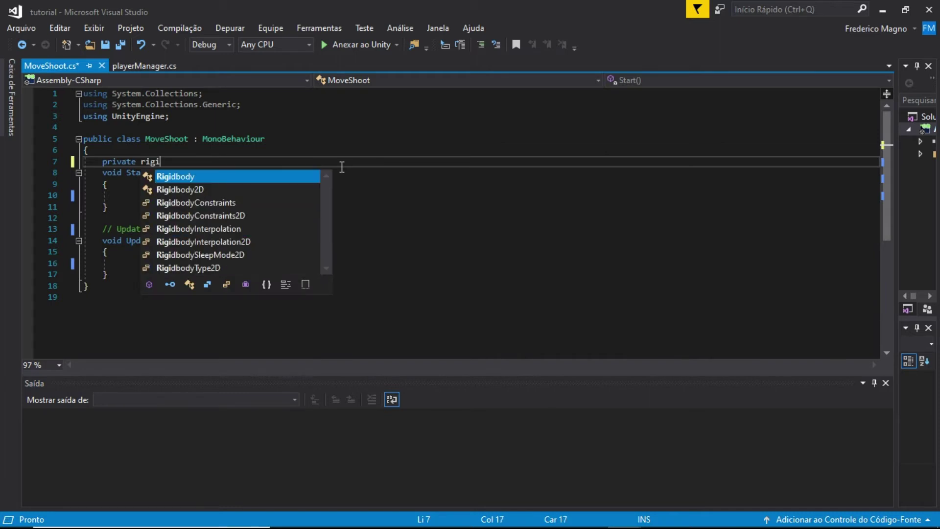
key(Down)
key(Tab)
text(tiro;)
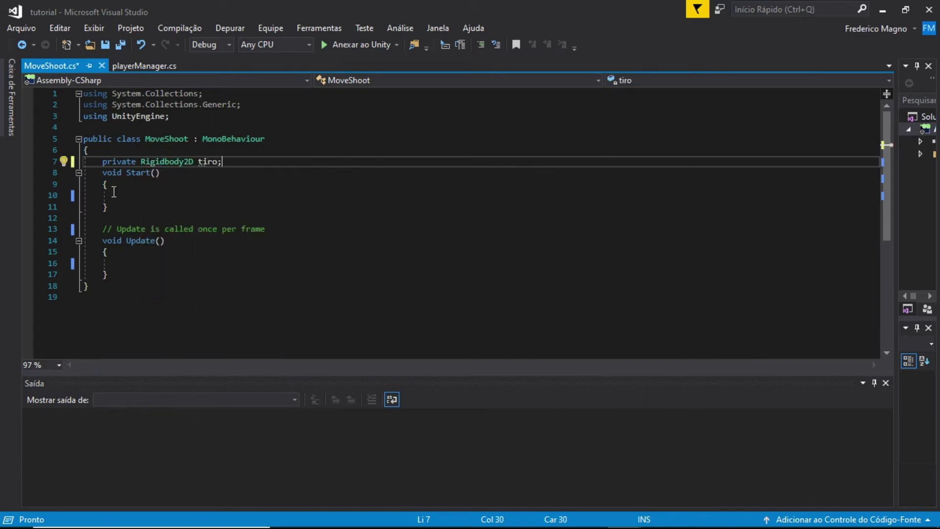
Step: In Start(), assign 'tiro = GetComponent<Rigidbody2D>();'
click(114, 192)
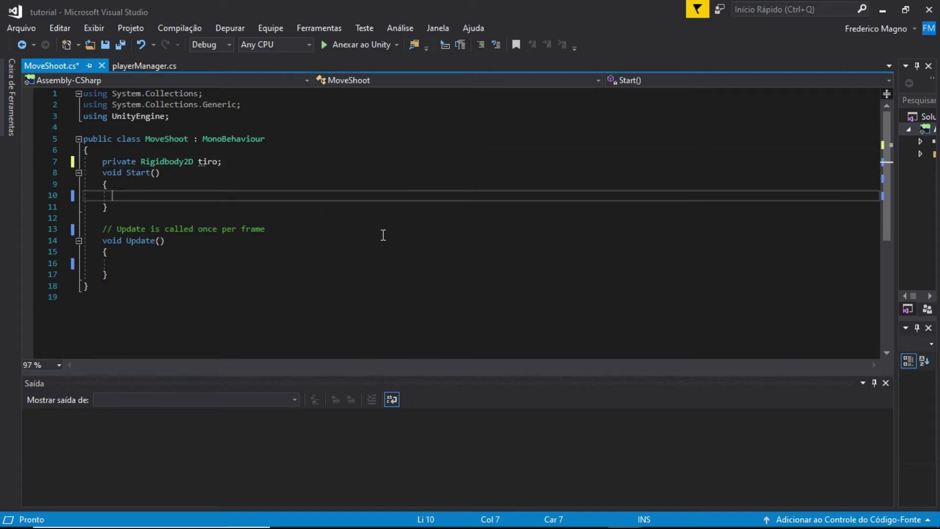
text(tiro=get)
key(Tab)
text(<rigi)
key(Down)
key(Tab)
text(>(0)
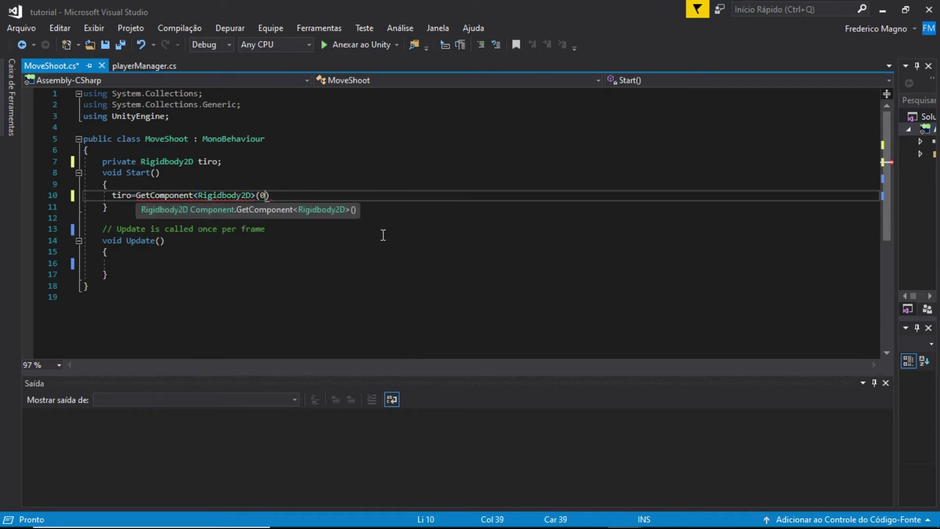
key(BackSpace)
key(End)
text(;)
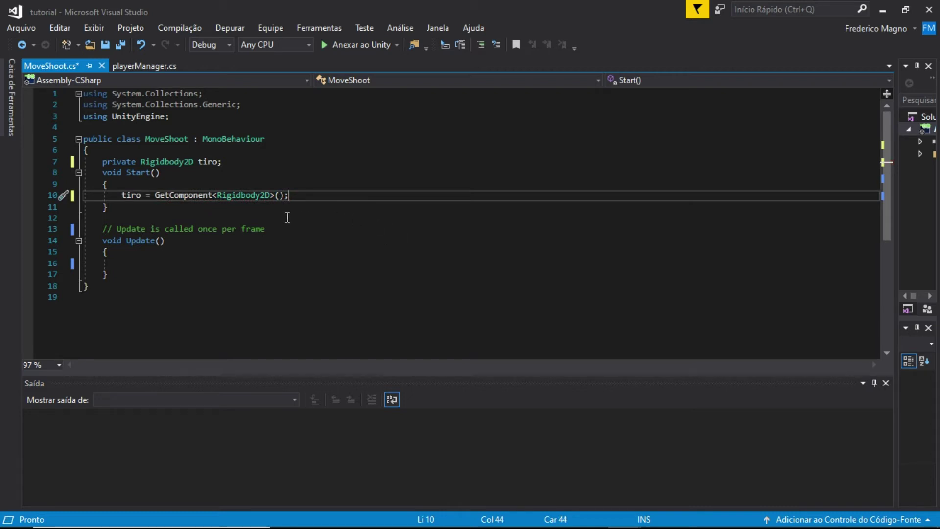
click(231, 162)
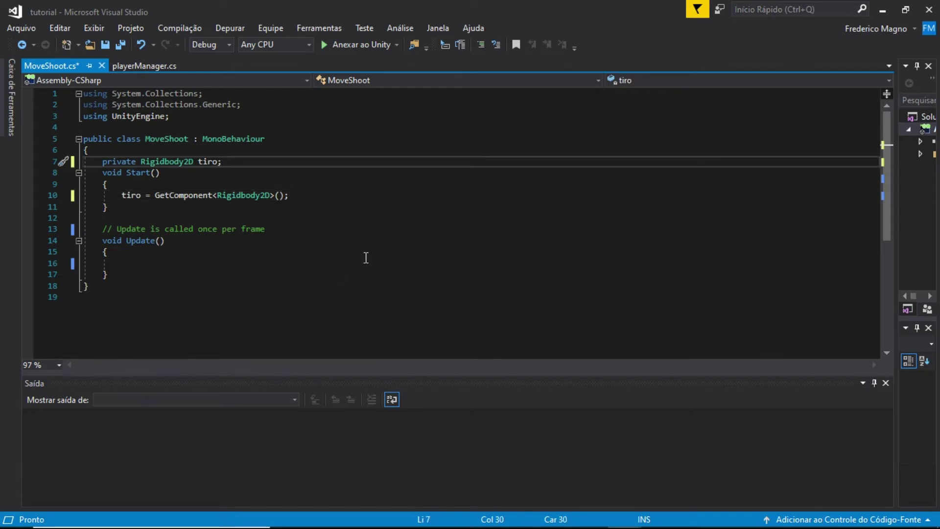
key(Return)
Step: Declare 'public int speed;' and set 'tiro.velocity = new Vector2(speed, 0);' inside Update()
text(public int speed;)
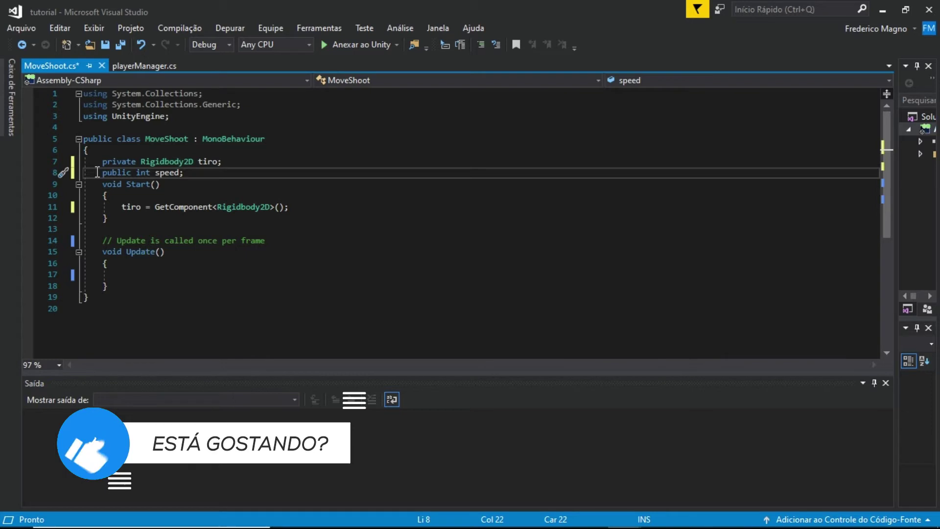
drag(98, 172, 185, 172)
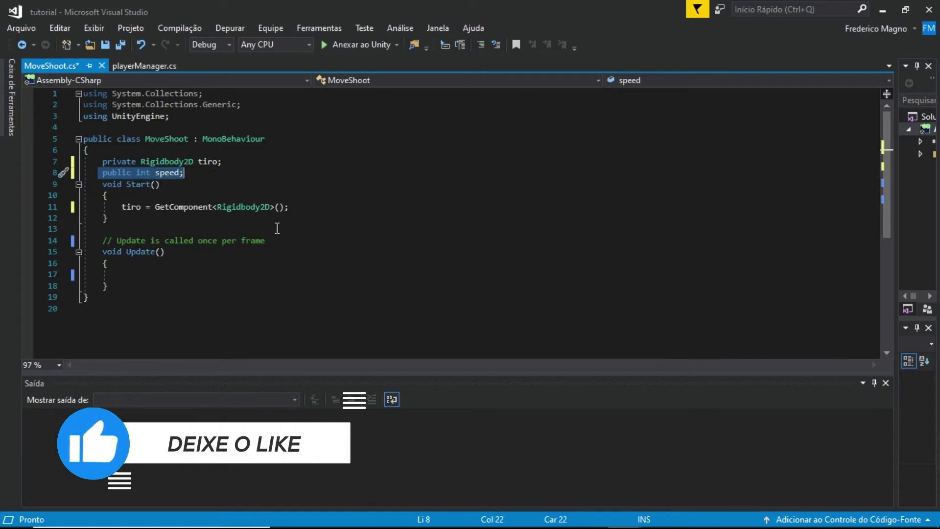
click(138, 275)
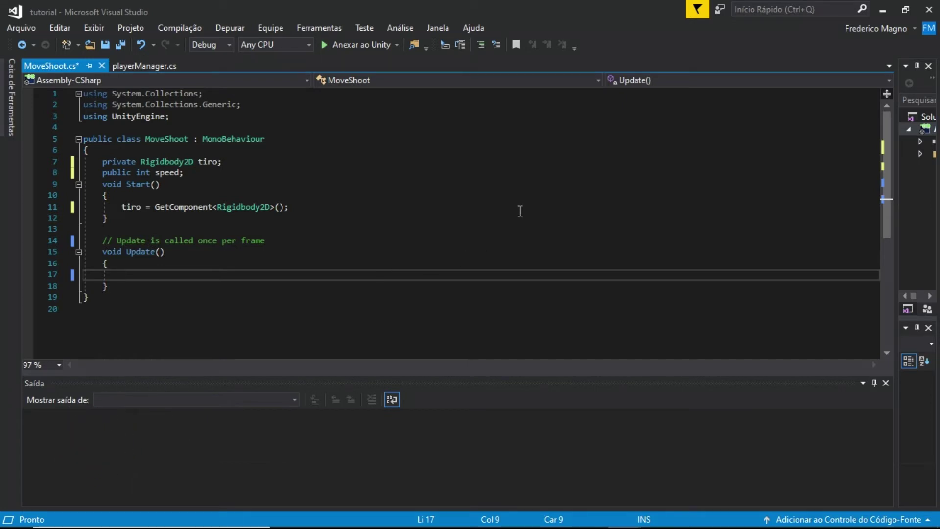
text(tiro)
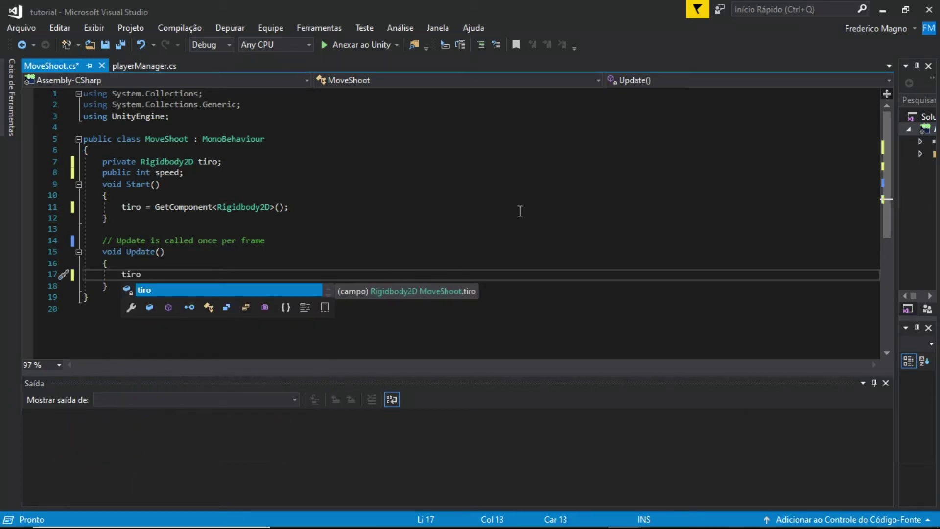
text(.velo)
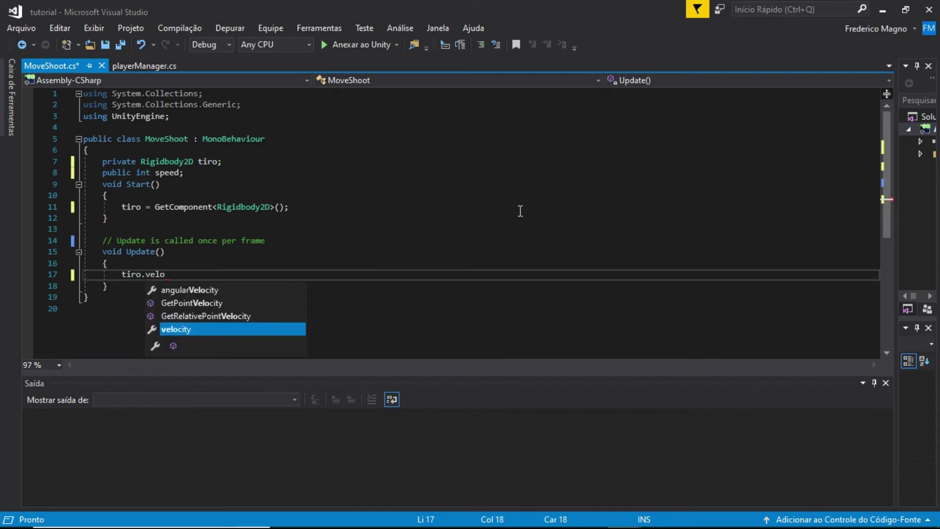
key(Tab)
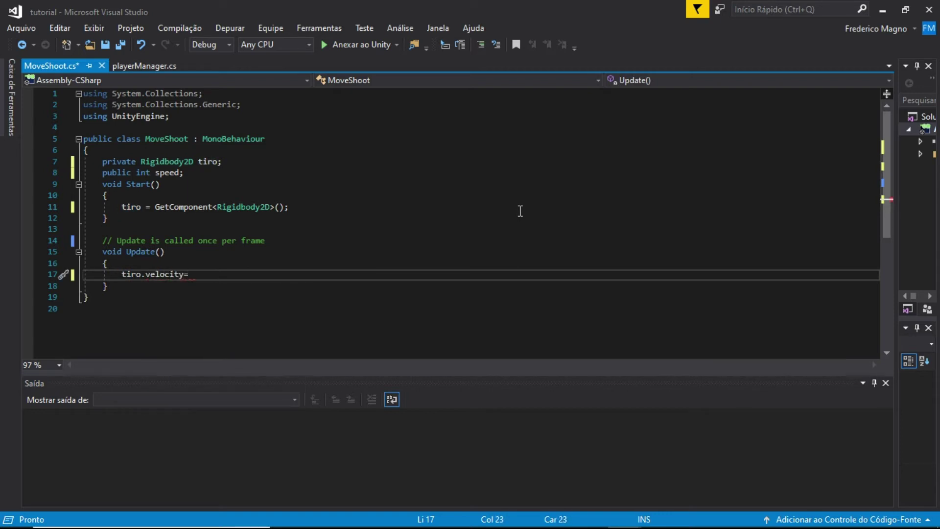
text(new vec)
key(Escape)
text(tor2()
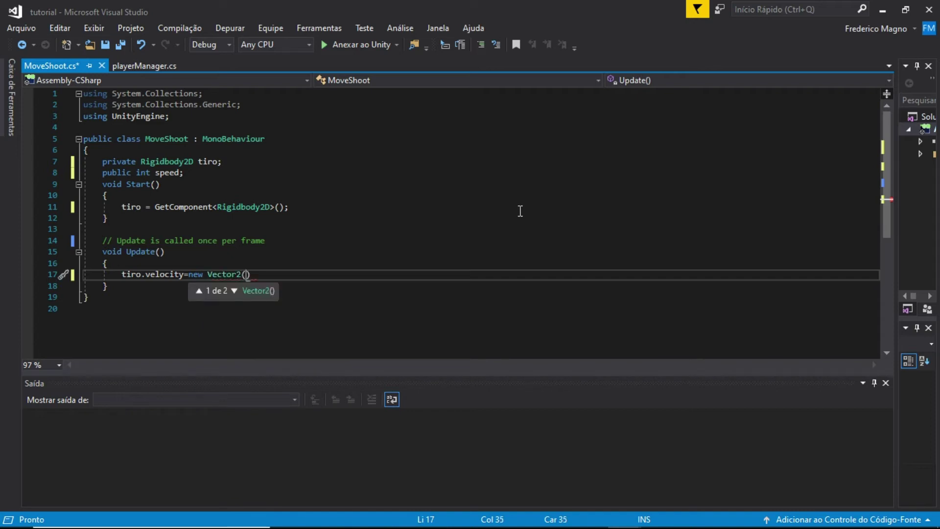
text(speed, 0);)
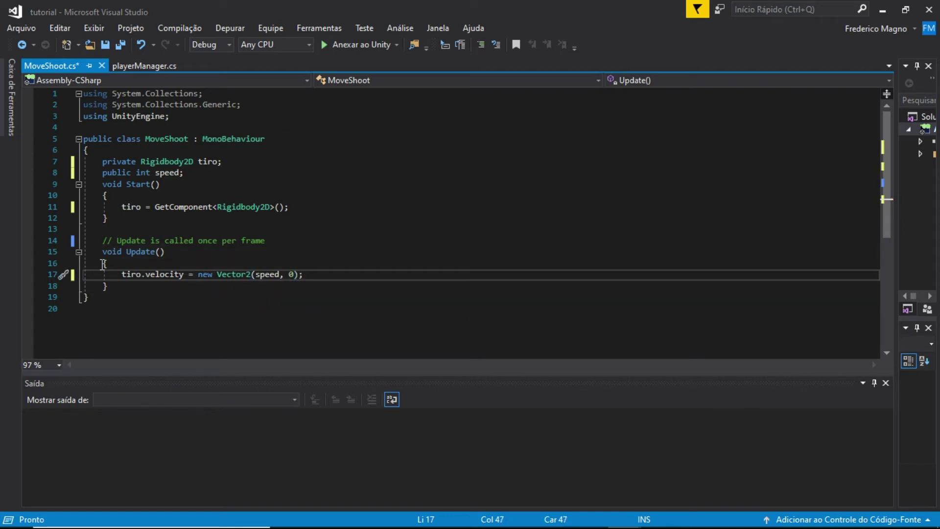
drag(120, 272, 150, 274)
click(314, 268)
click(314, 273)
mouse_move(265, 272)
mouse_move(131, 273)
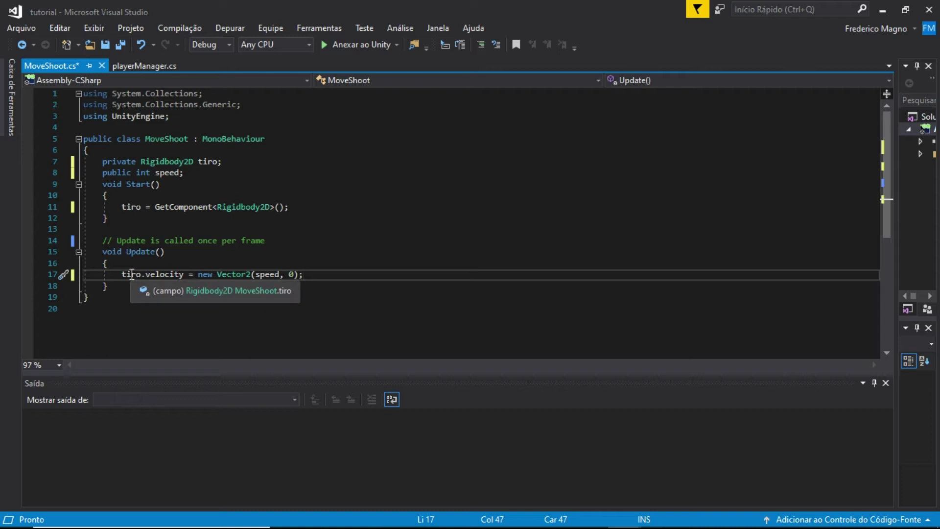
drag(184, 173, 100, 176)
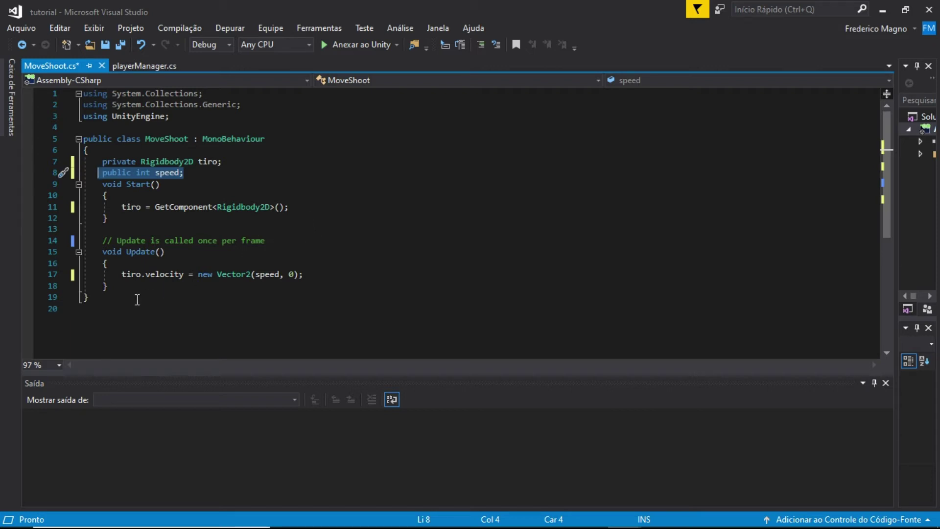
click(116, 287)
Step: Add an OnCollisionEnter2D method with its parameter named col
key(Return)
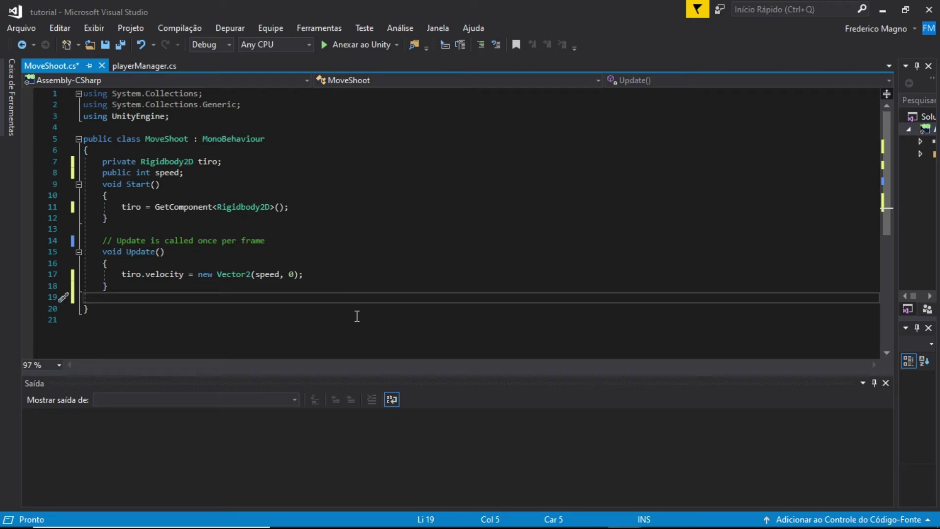
text(on)
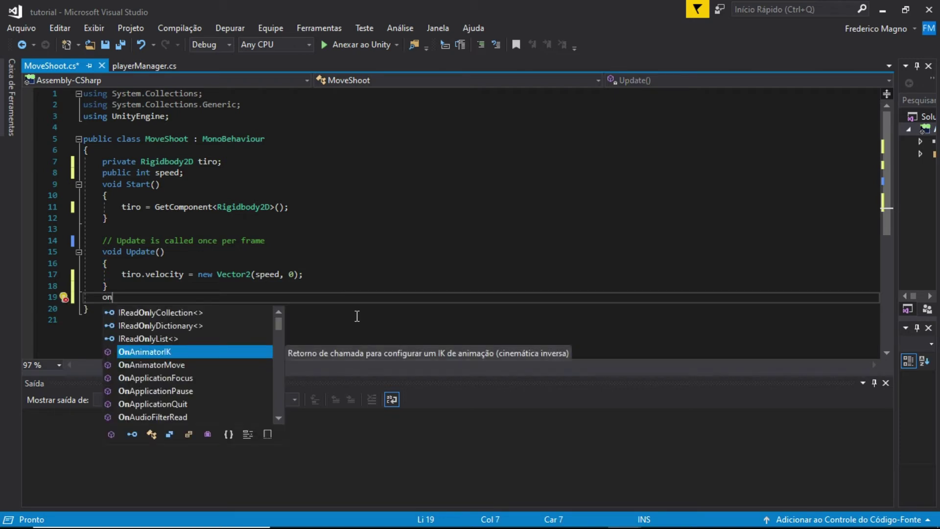
text(col)
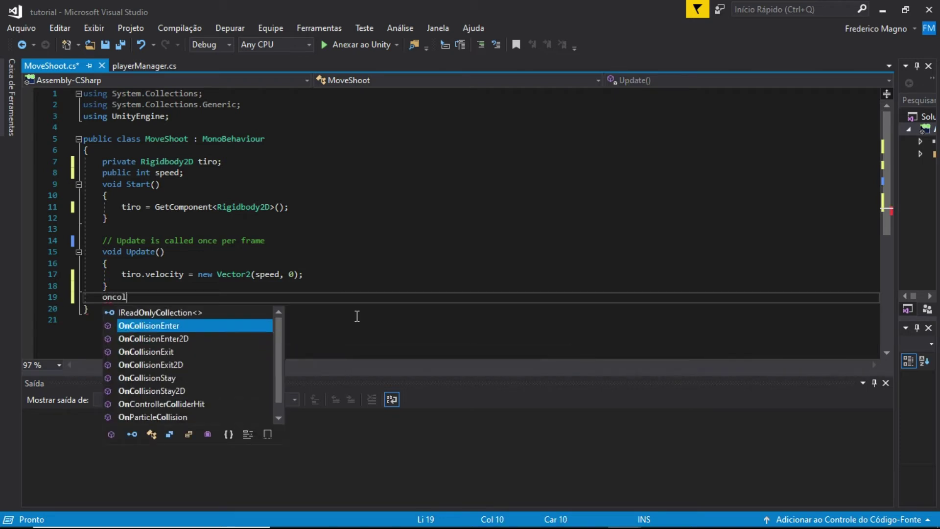
key(Down)
key(Tab)
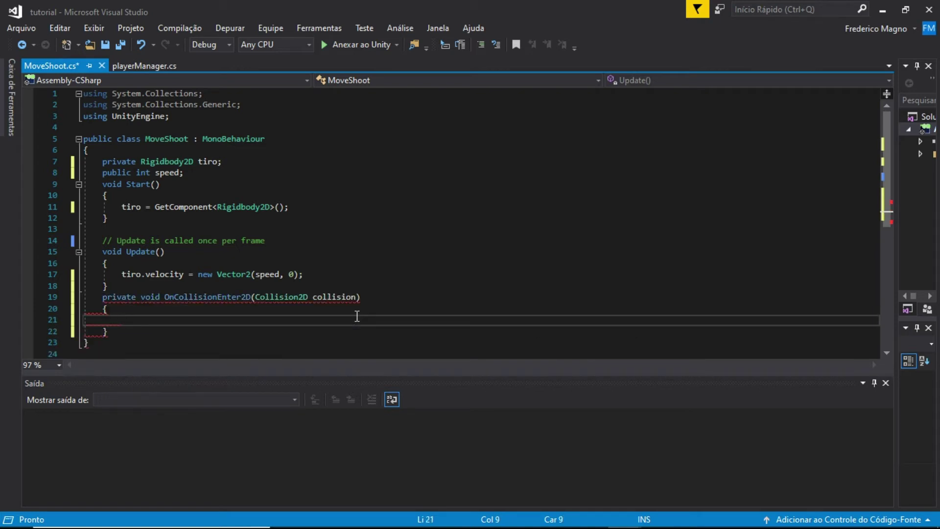
click(355, 298)
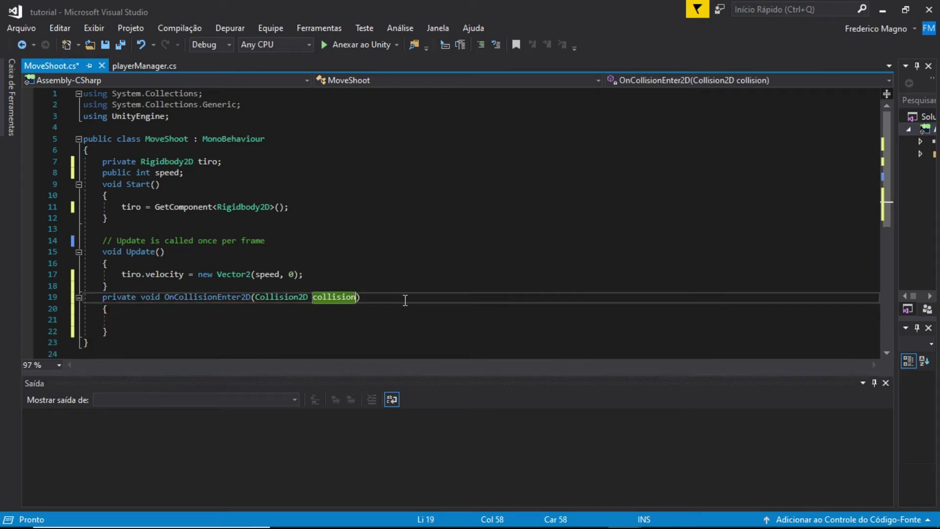
key(BackSpace)
key(BackSpace)
key(BackSpace)
key(BackSpace)
key(BackSpace)
key(BackSpace)
click(139, 318)
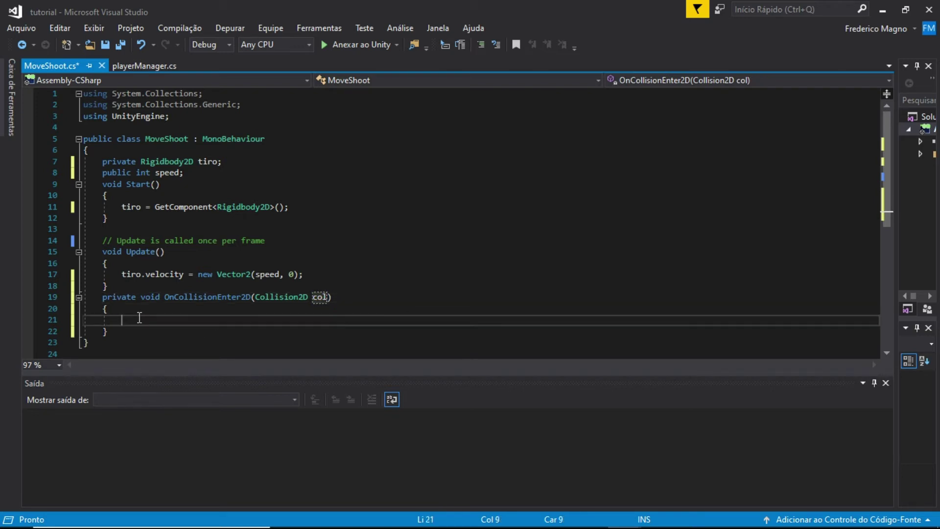
Step: Write the condition 'if(col.gameObject.layer==8)' in the method body
text(if(col.)
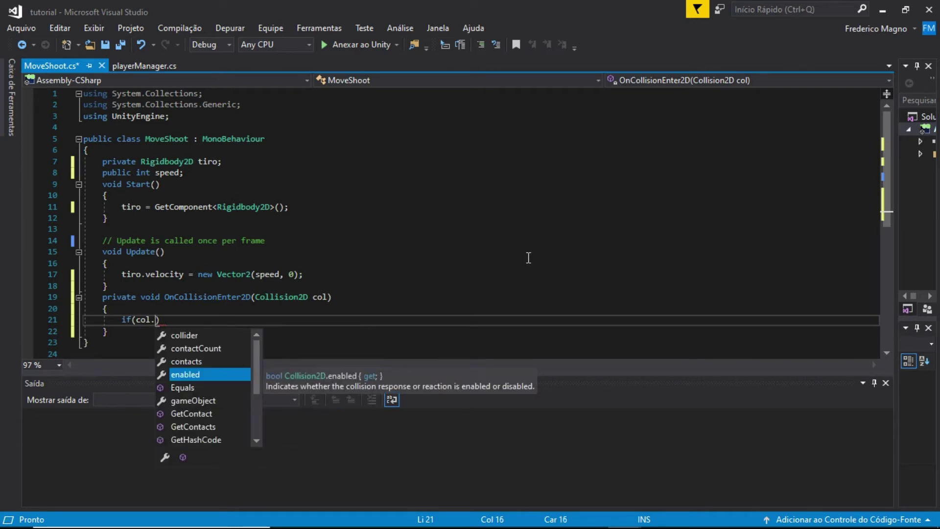
text(gave)
key(BackSpace)
key(BackSpace)
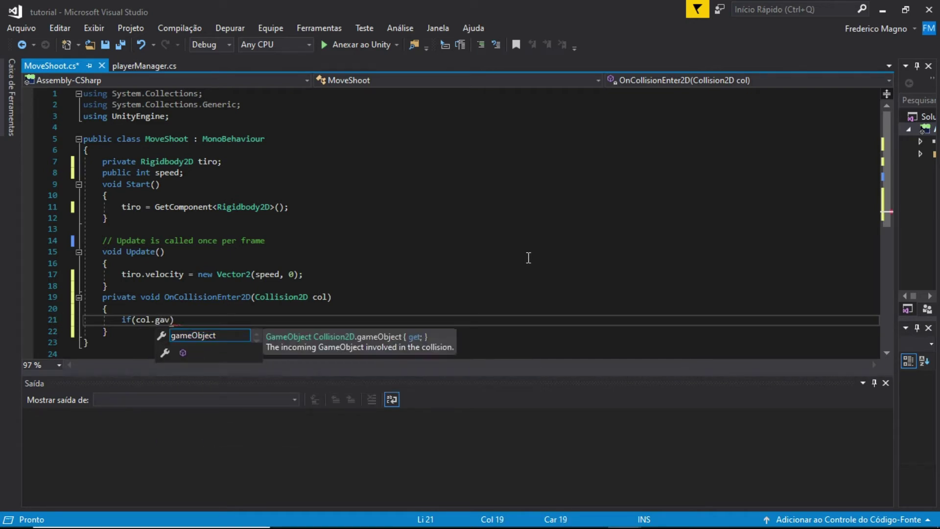
text(be)
key(Tab)
text(.layer)
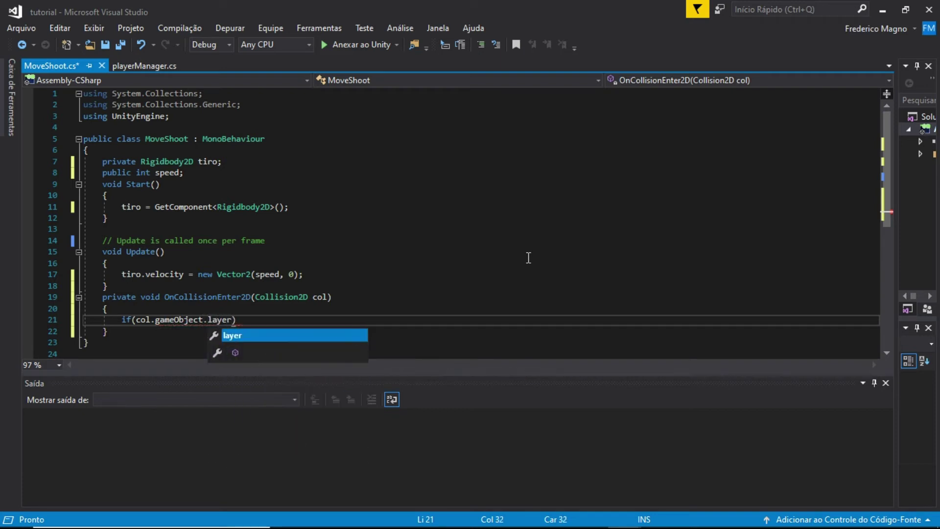
text(==8)
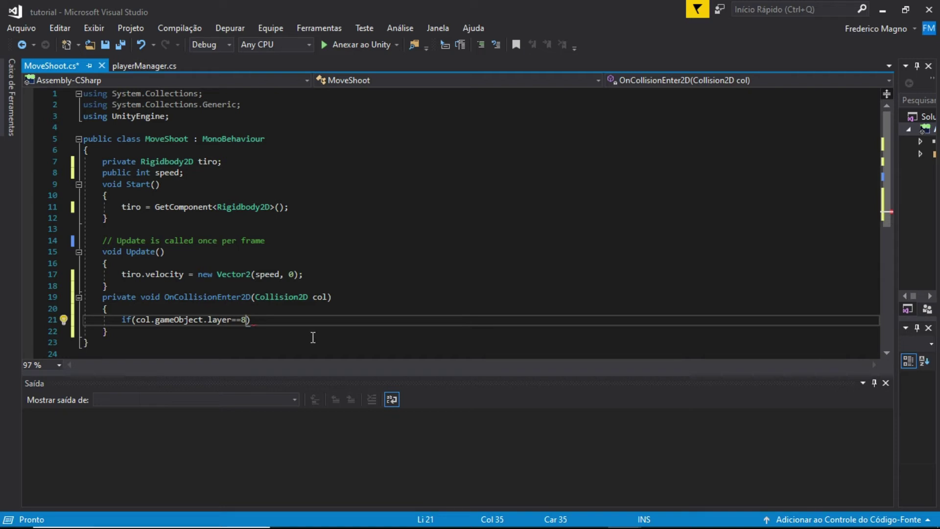
scroll(313, 337, down, 1)
text())
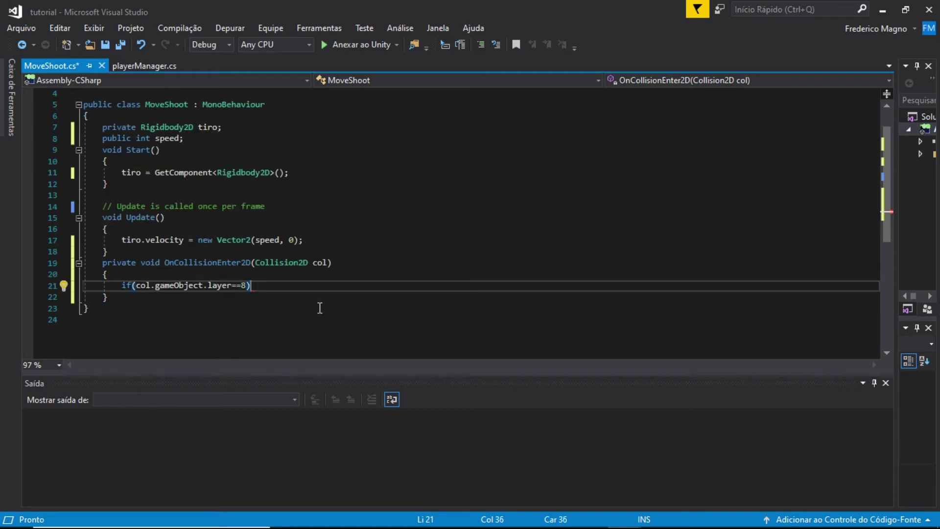
Step: Make the if body 'Destroy(this.gameObject);' and save MoveShoot.cs
key(Return)
text({)
key(Return)
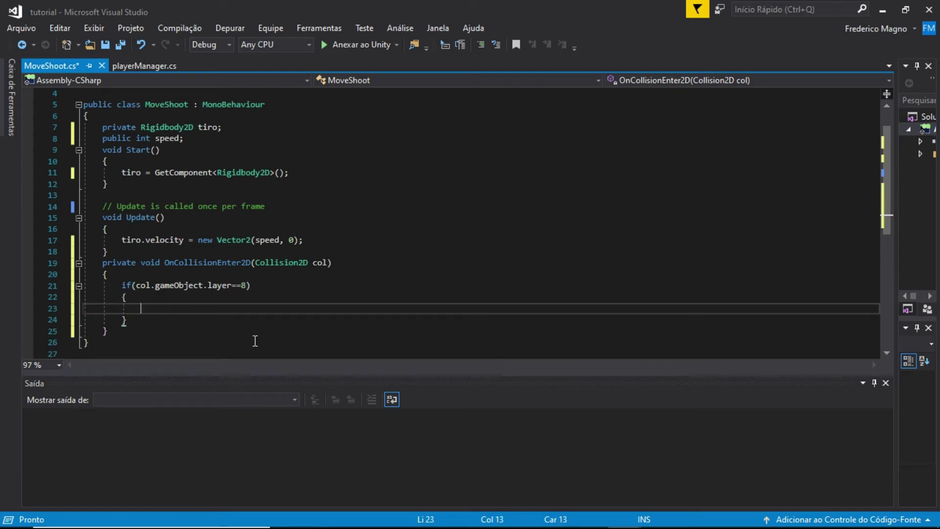
text(destroy)
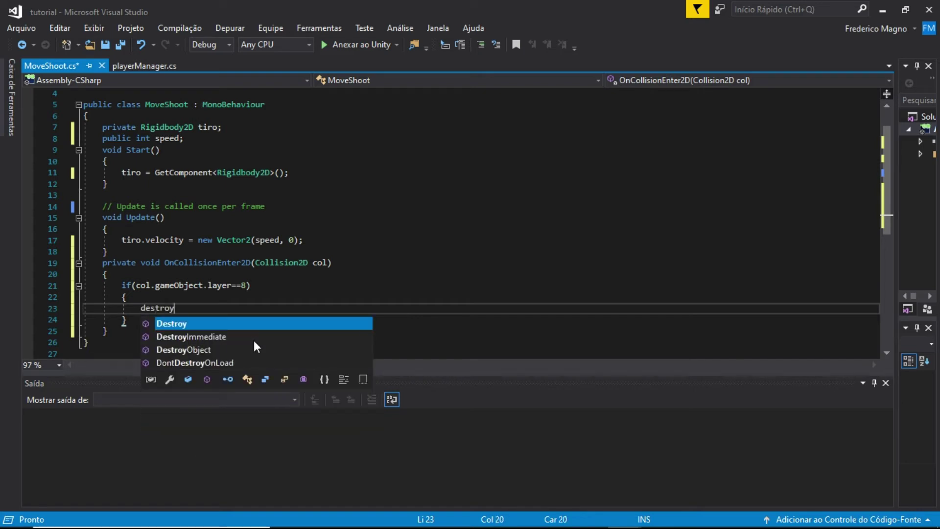
text(()
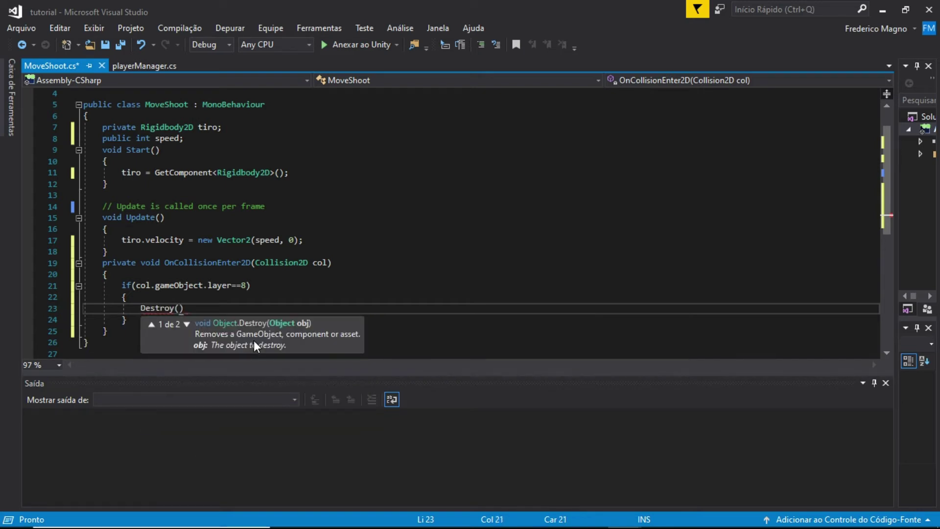
text(thjis)
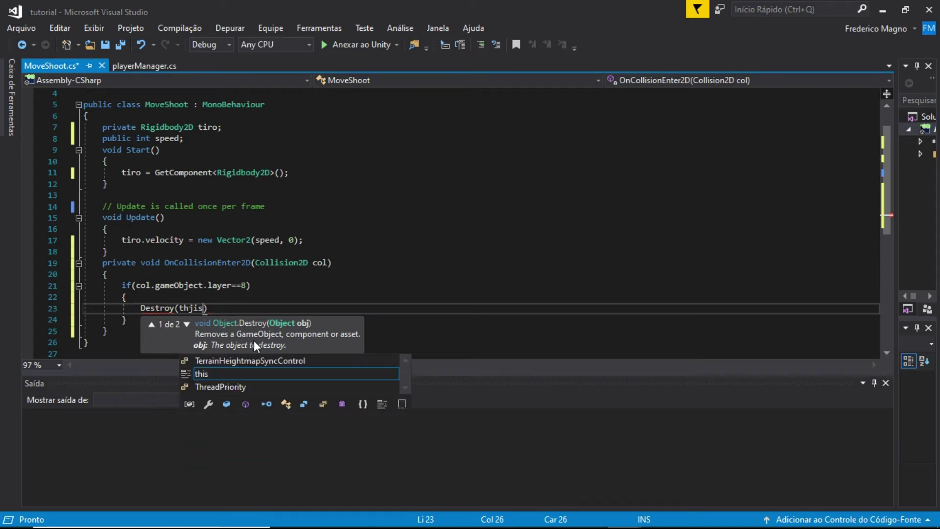
key(BackSpace)
key(BackSpace)
key(BackSpace)
text(is.game)
key(Tab)
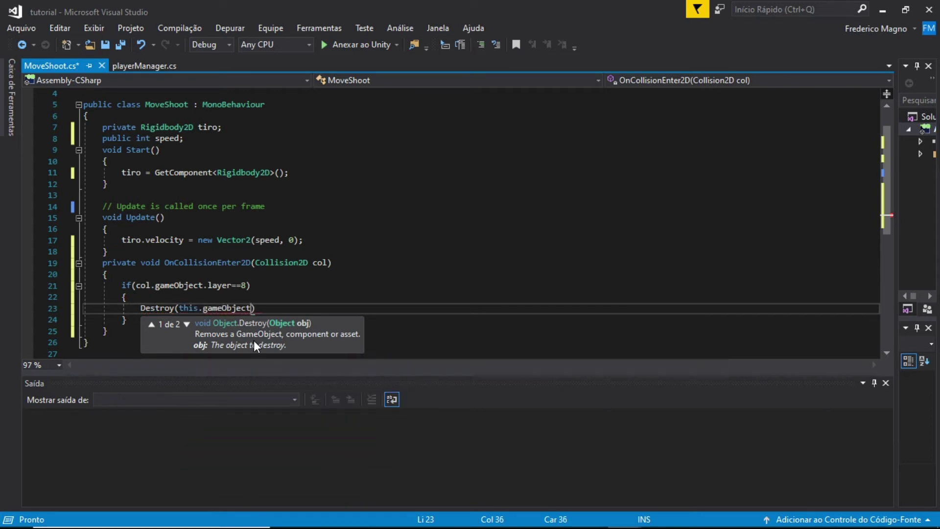
text();)
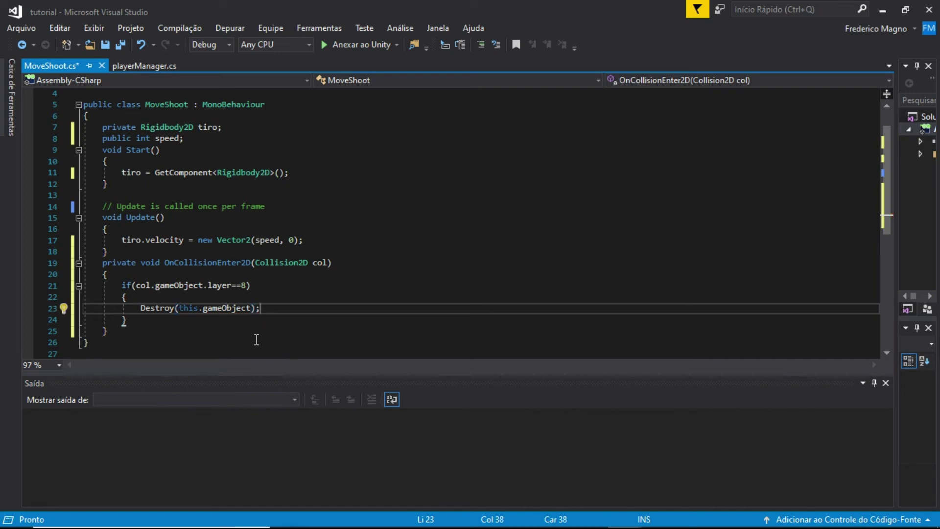
key(ctrl+s)
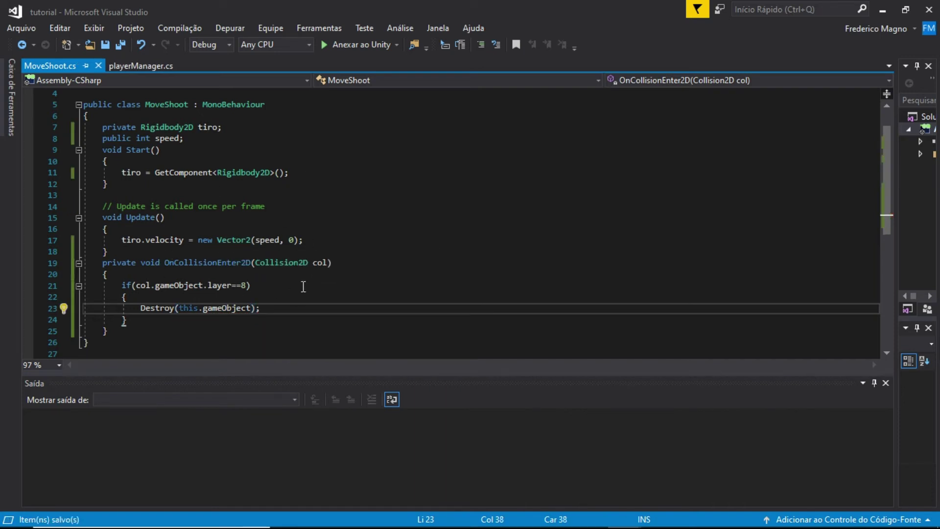
key(alt+Tab)
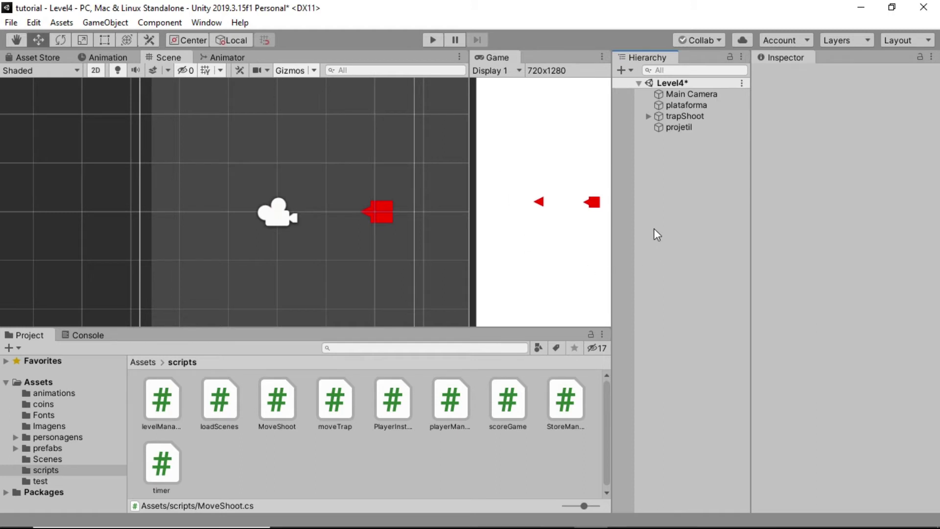
Step: Move projetil to X 0.99, attach MoveShoot with Speed -5, and start a Play test
click(658, 127)
drag(215, 212, 269, 214)
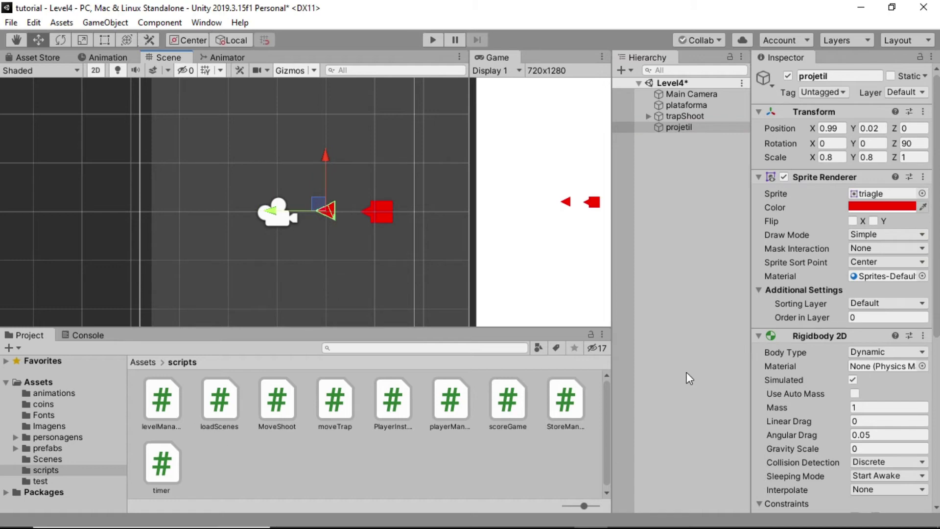
scroll(835, 336, down, 5)
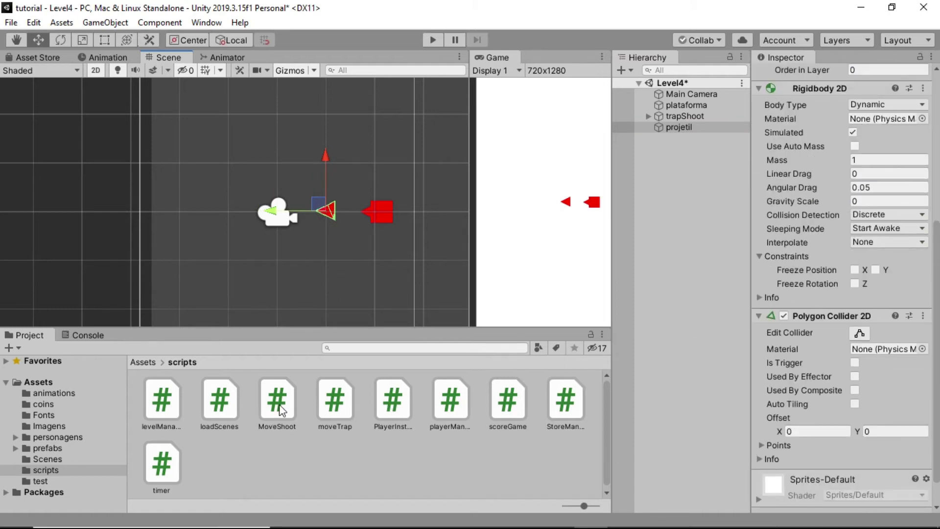
scroll(759, 368, down, 2)
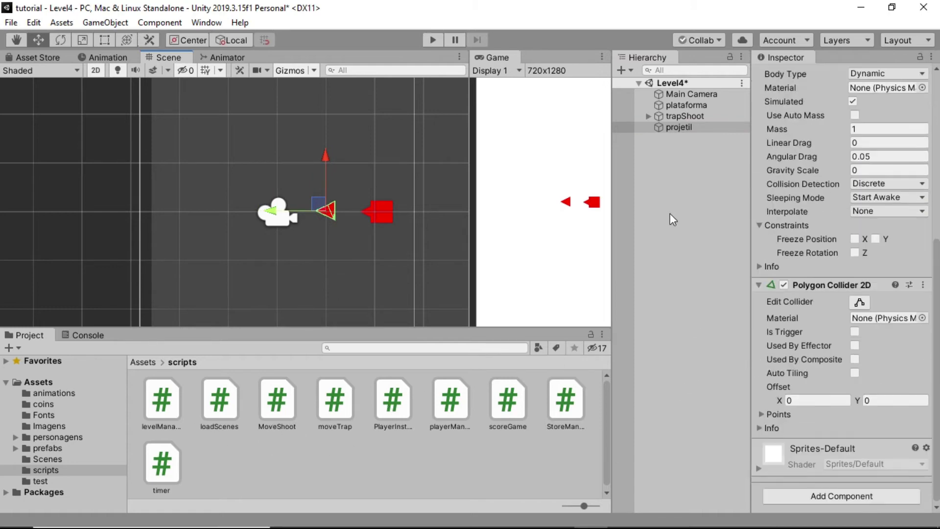
drag(275, 386, 802, 483)
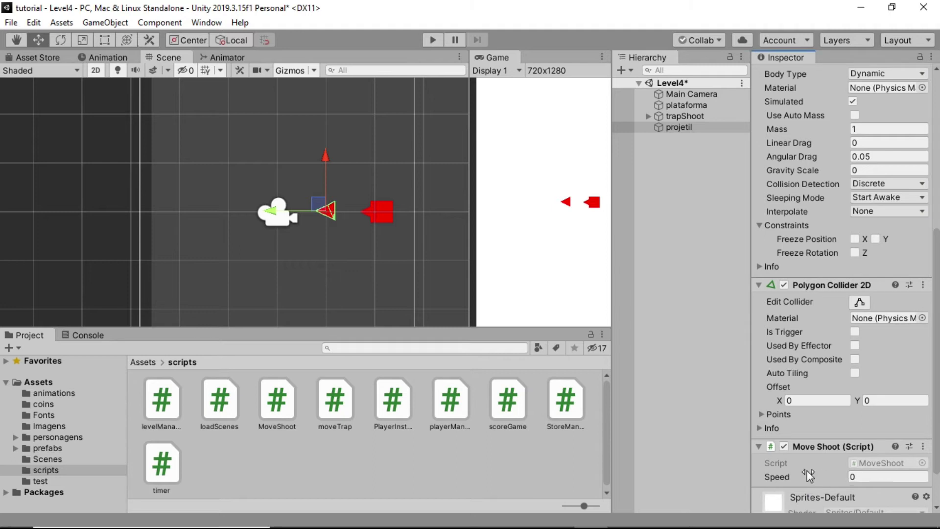
click(867, 479)
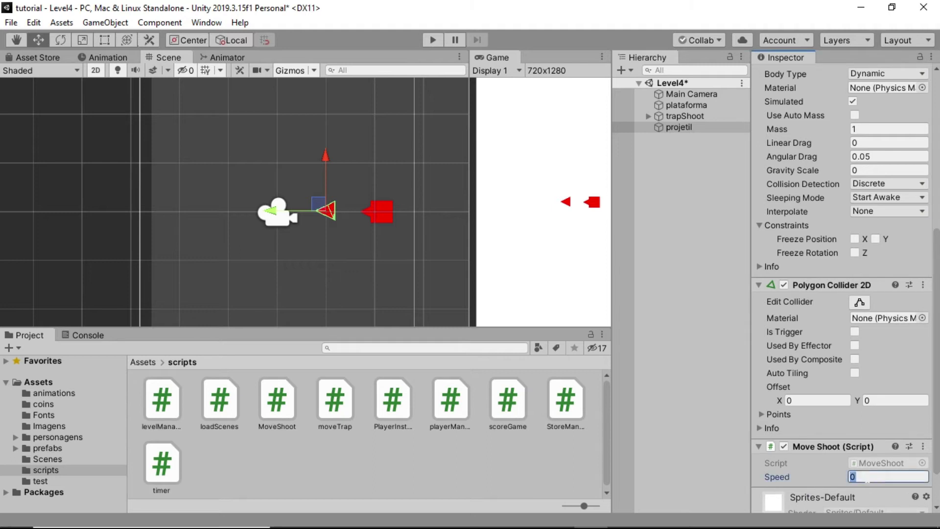
text(-5)
click(423, 37)
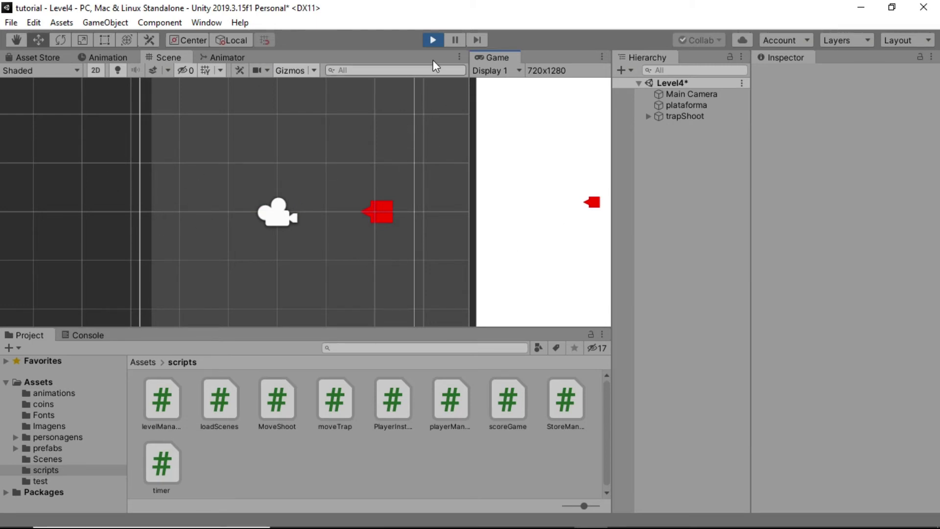
Step: Exit Play mode, check trapShoot and projetil in the Hierarchy, and show the prefabs folder
click(429, 40)
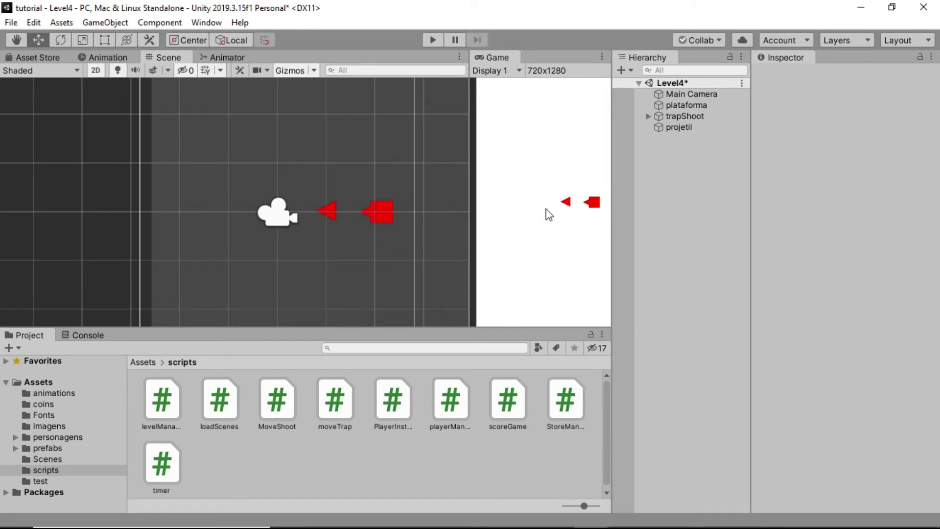
click(688, 117)
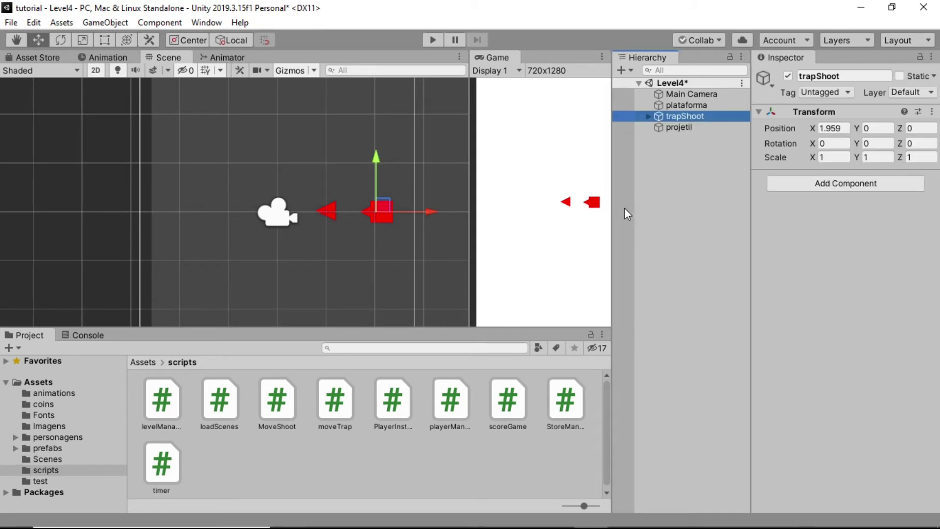
click(678, 128)
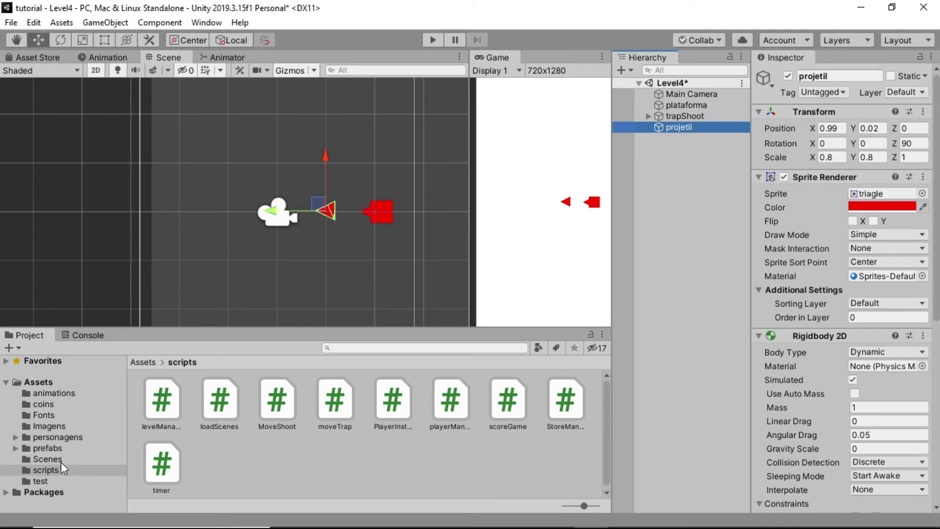
click(52, 447)
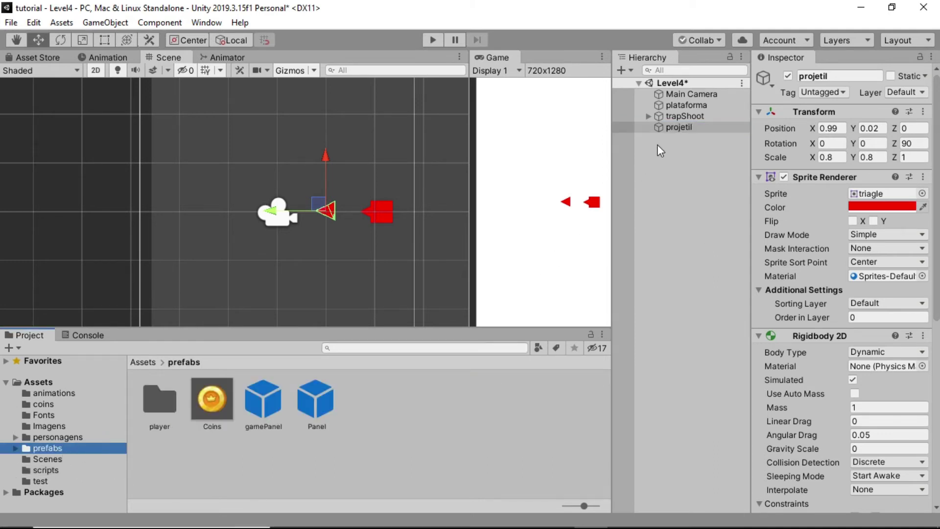
Step: Save projetil as a prefab in Assets/prefabs and delete it from the Level4 scene
mouse_move(666, 126)
mouse_down()
mouse_move(390, 415)
mouse_move(372, 411)
mouse_up()
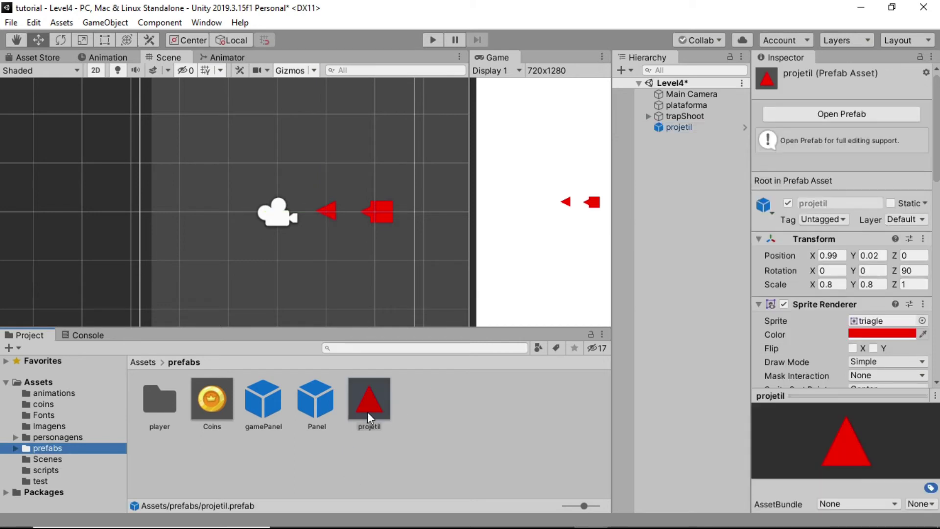
click(437, 420)
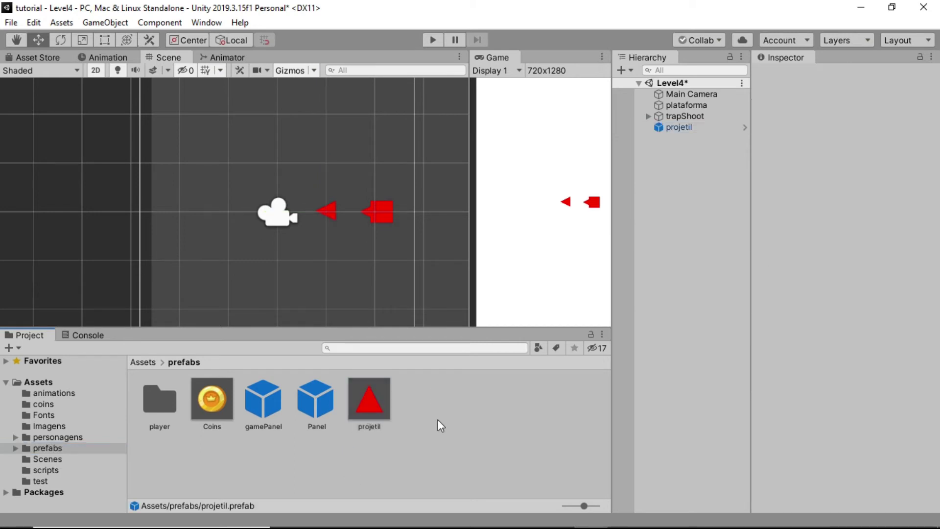
click(680, 129)
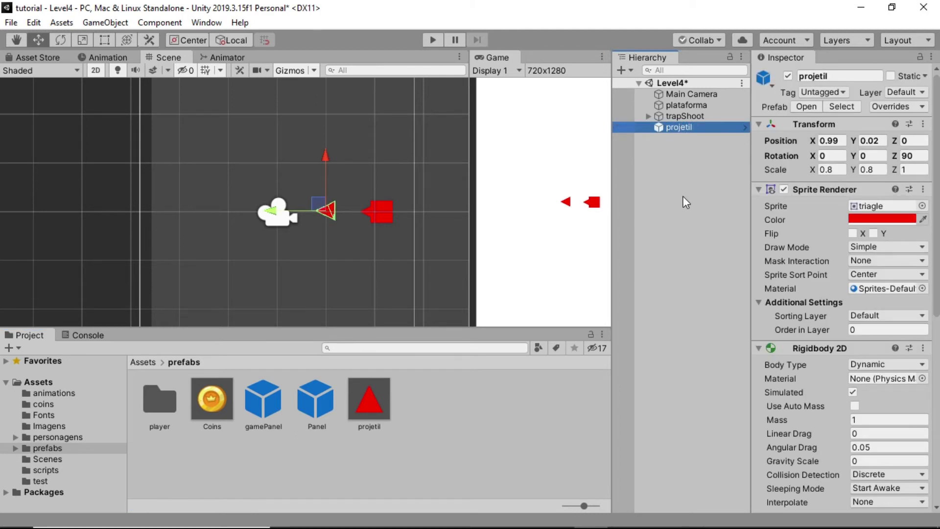
key(Delete)
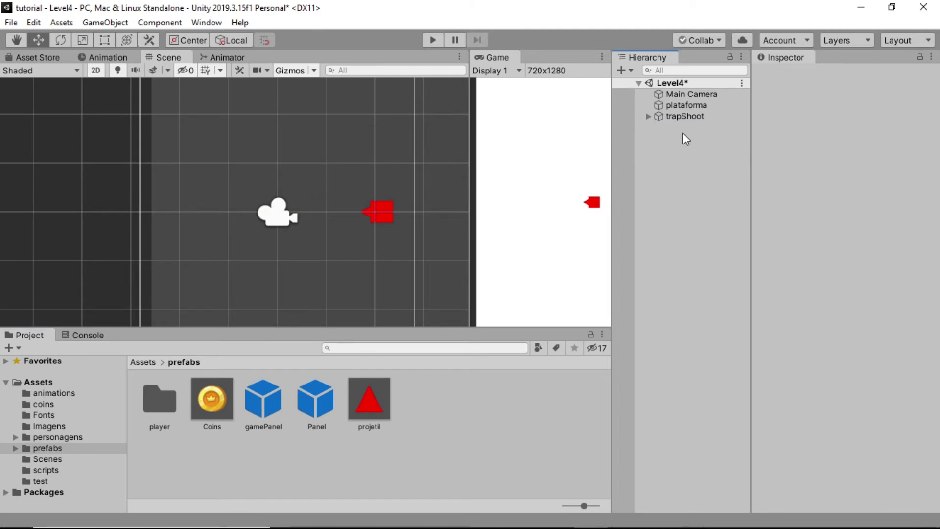
Step: Expand trapShoot in the Hierarchy to show its child parts
click(678, 120)
click(667, 172)
click(648, 117)
Step: Create a new C# script named 'shootTrap' in Assets/scripts via Create > C# Script
click(681, 117)
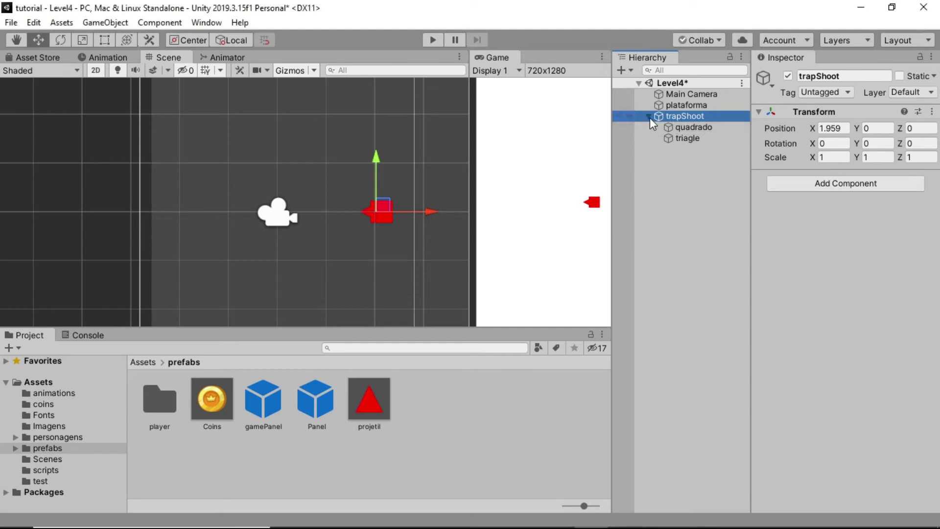
click(34, 469)
right_click(295, 446)
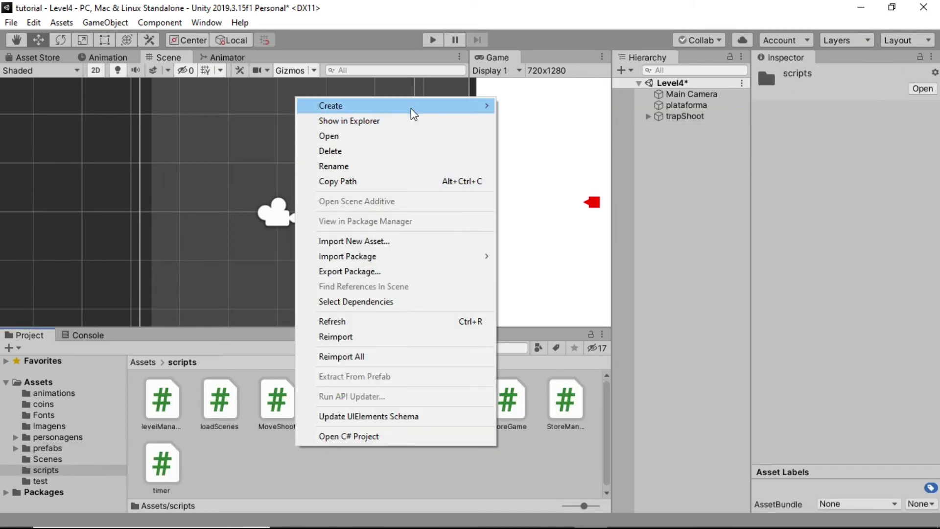
mouse_move(410, 108)
click(533, 44)
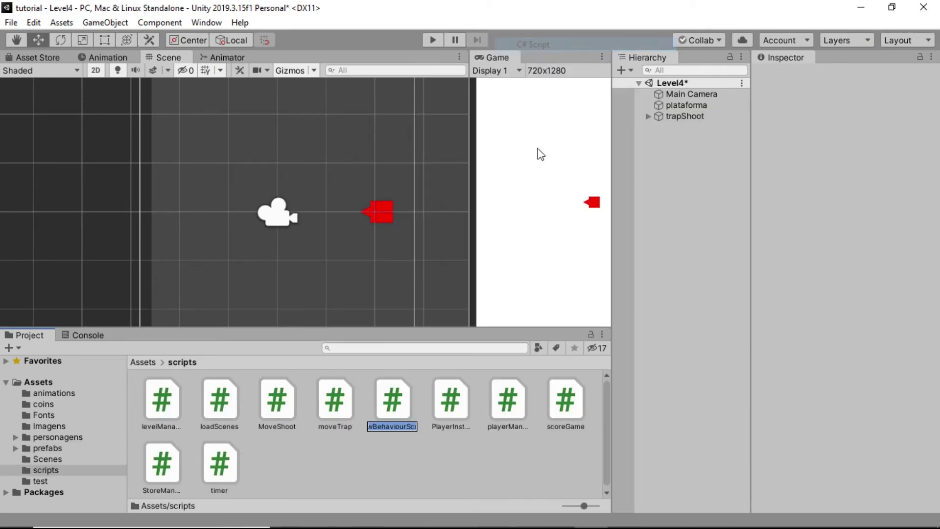
text(shootTrap)
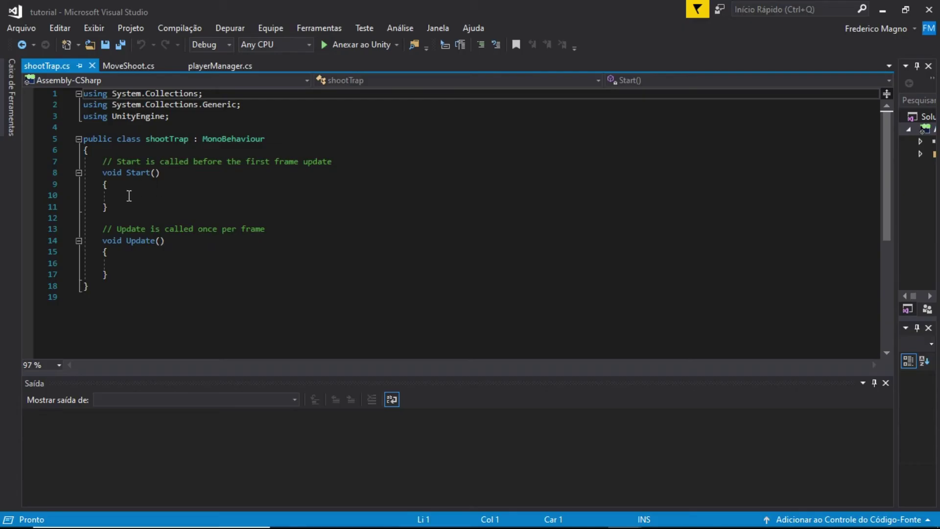
Step: Replace the Start comment with fields 'public GameObject tiro;' and 'private float tempoTiro;'
click(132, 196)
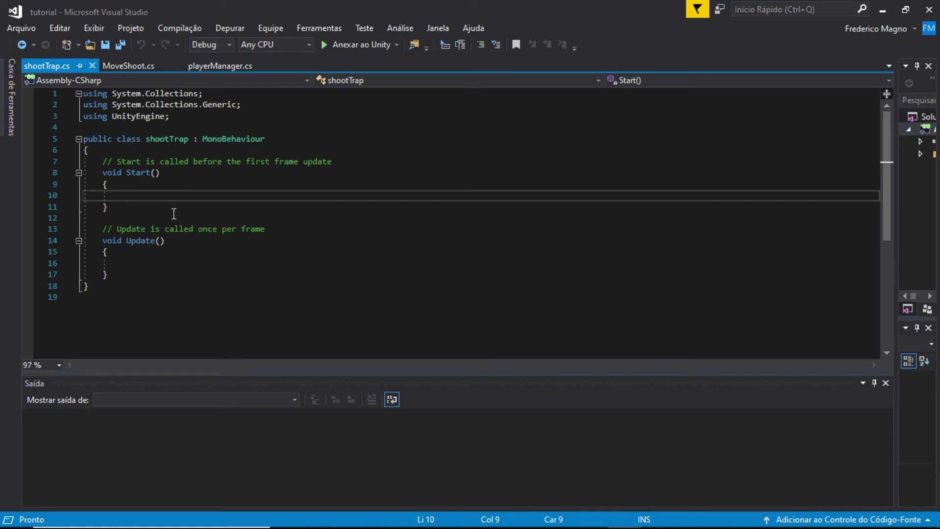
drag(102, 161, 351, 161)
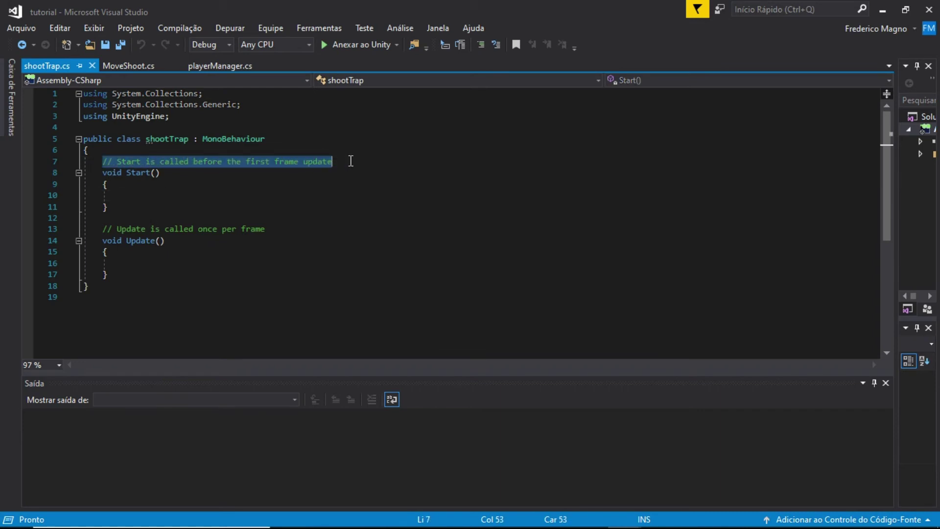
key(Delete)
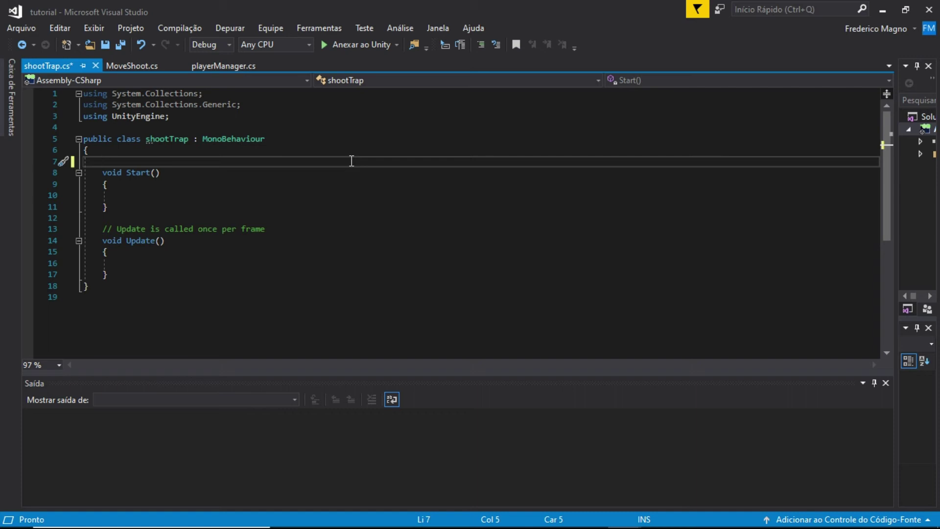
text(publ game)
key(Tab)
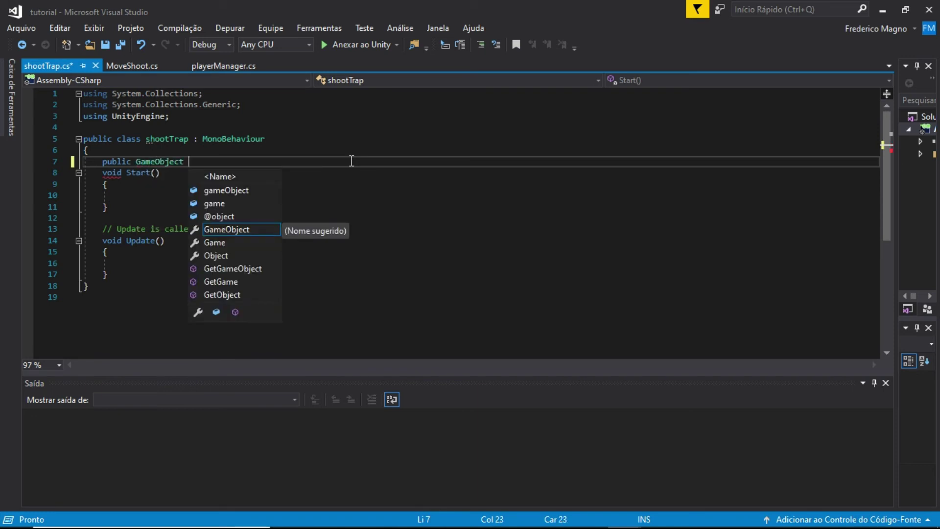
text(tiro)
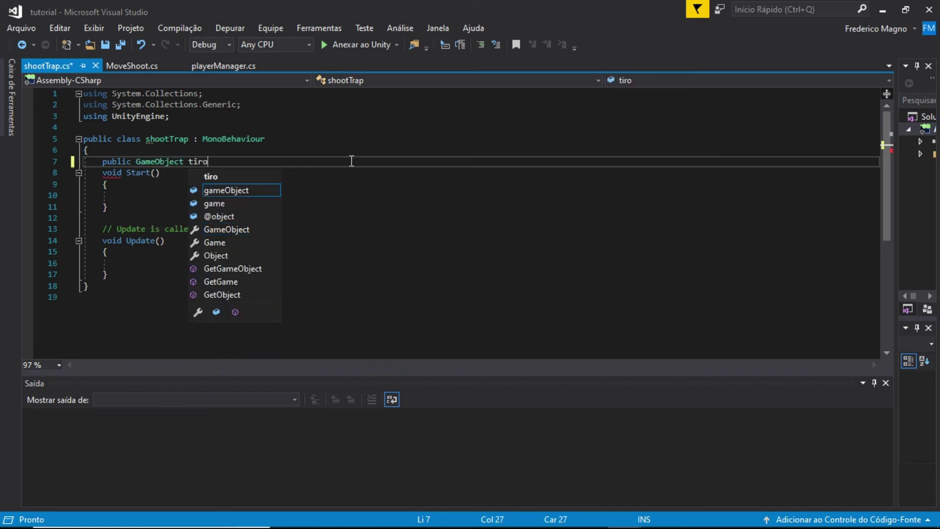
text(;)
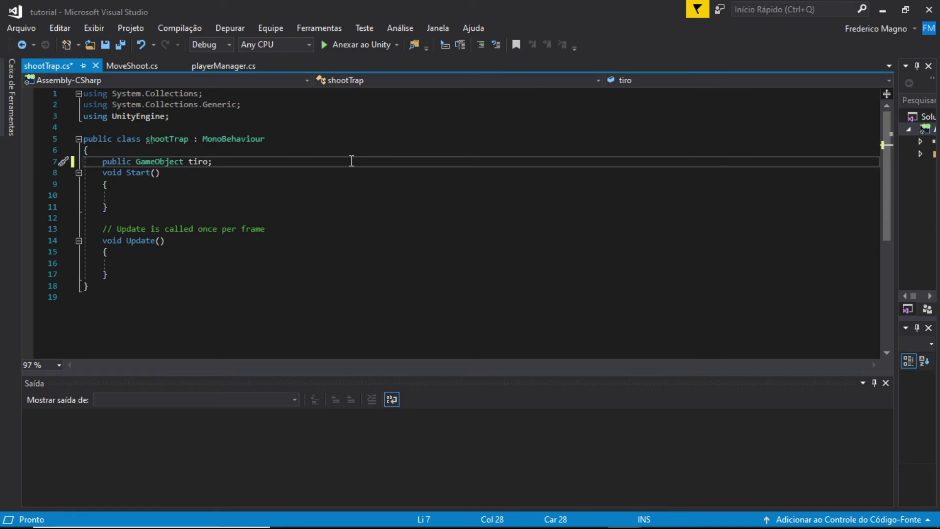
key(Return)
text(private float)
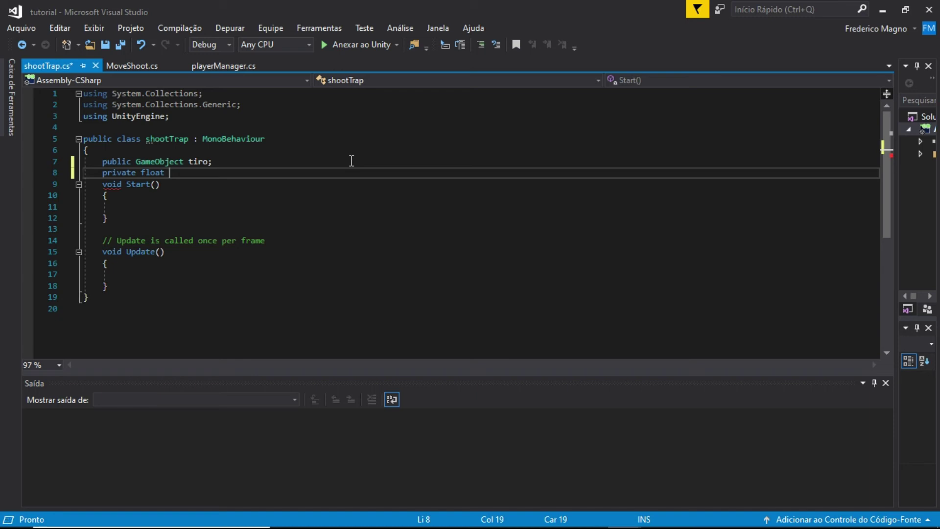
text(tempoTiro;)
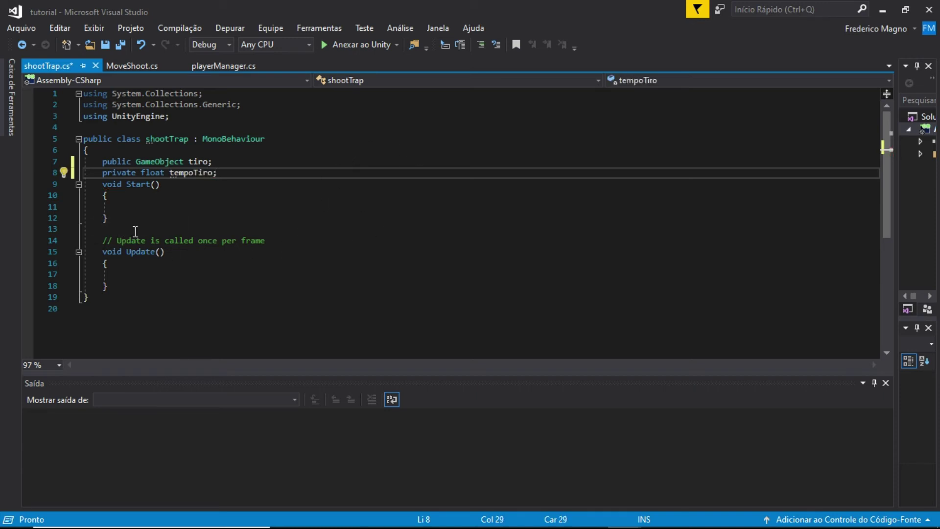
Step: Delete the Start and Update methods and add an empty private void FixedUpdate()
drag(99, 184, 135, 282)
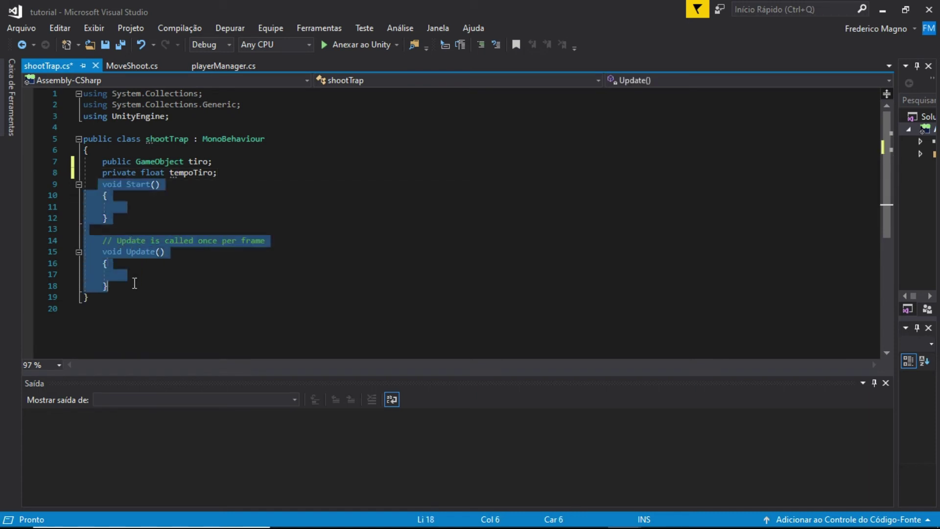
key(Delete)
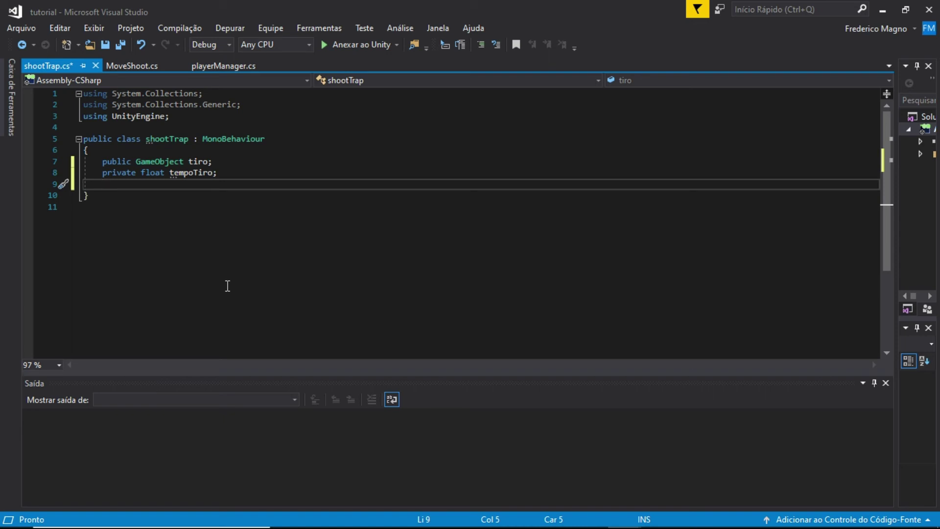
text(private )
text(o)
key(BackSpace)
text(void fi)
key(Return)
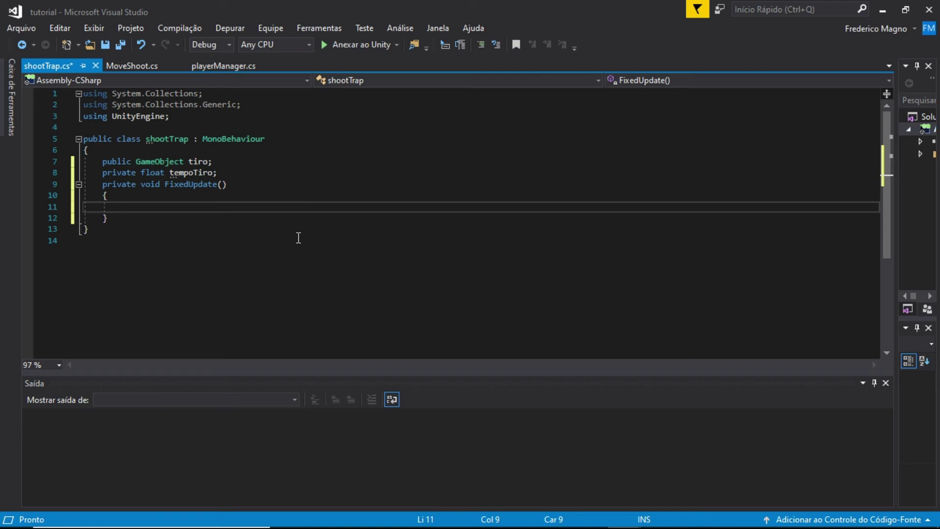
Step: In FixedUpdate, add the line tempoTiro = tempoTiro + Time.deltaTime; to accumulate the timer
text(tempoTiro)
text(=tempoTiro)
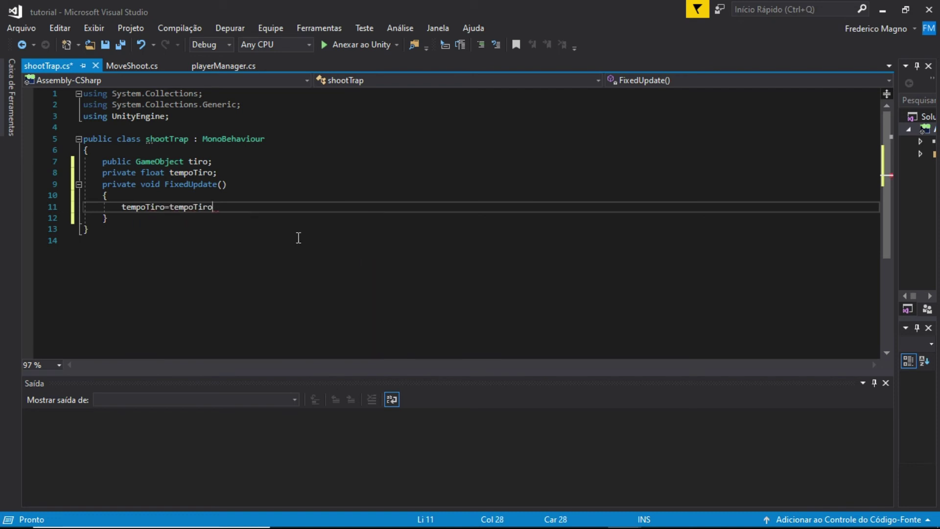
text(+time)
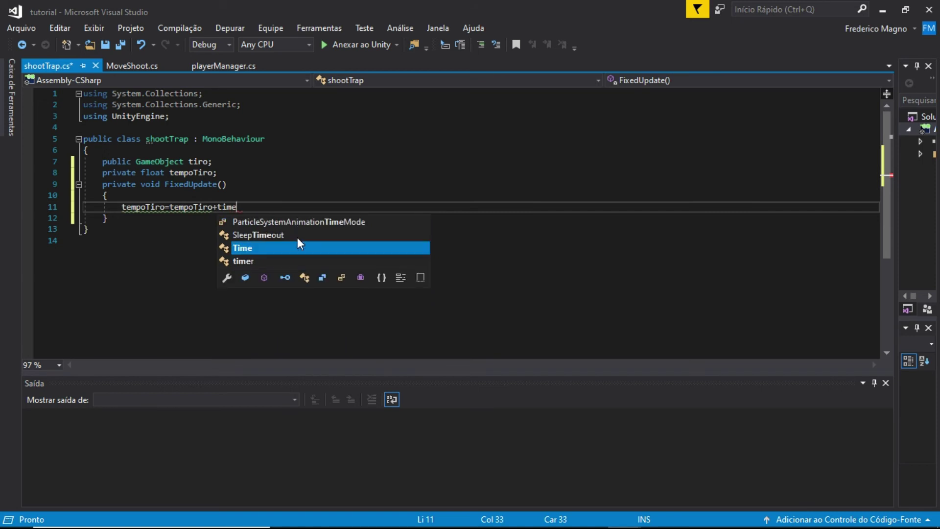
text(.del)
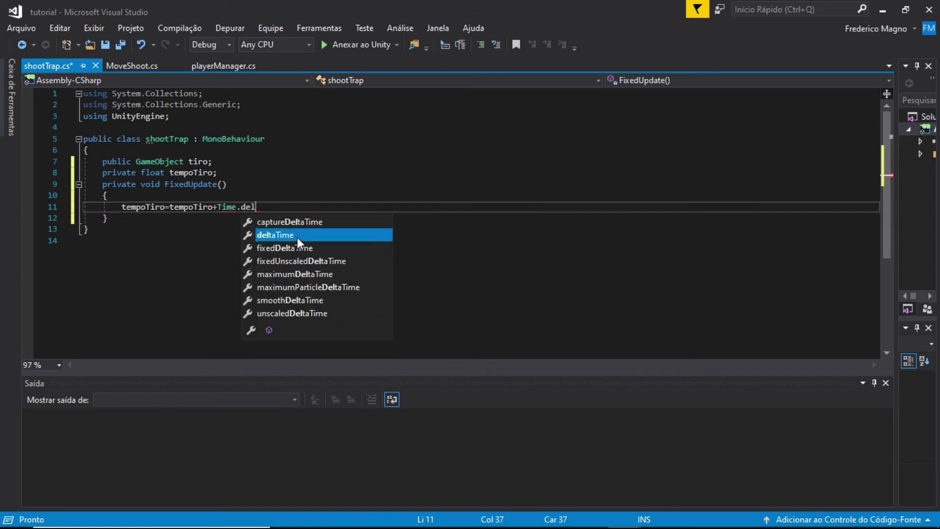
key(Tab)
text(;)
key(Return)
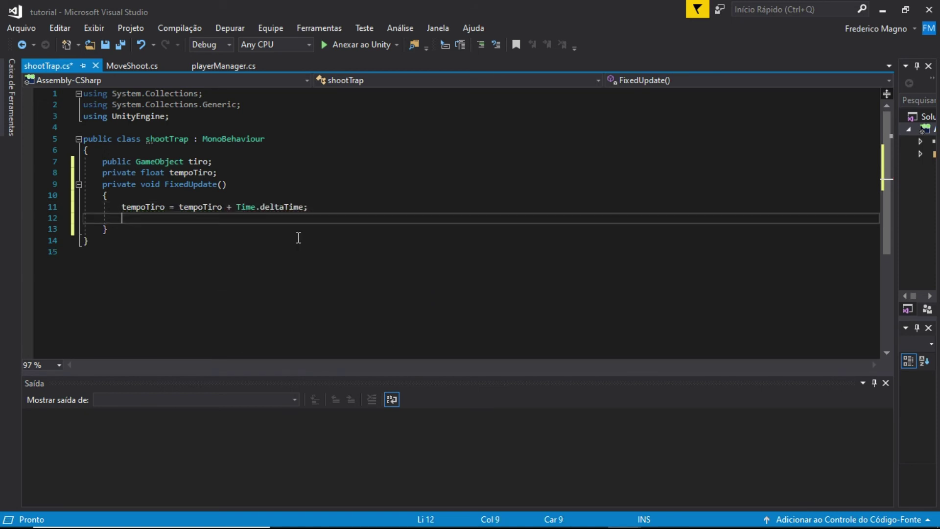
Step: Open an empty if (tempoTiro>2) { } block below the timer update
text(if()
text(tempo)
key(Tab)
text(>)
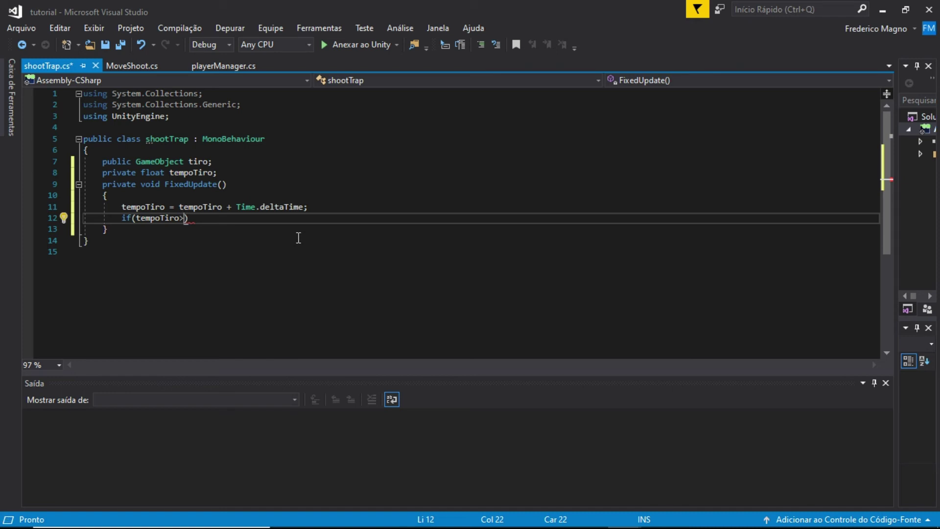
text(2))
key(Return)
text({)
key(Return)
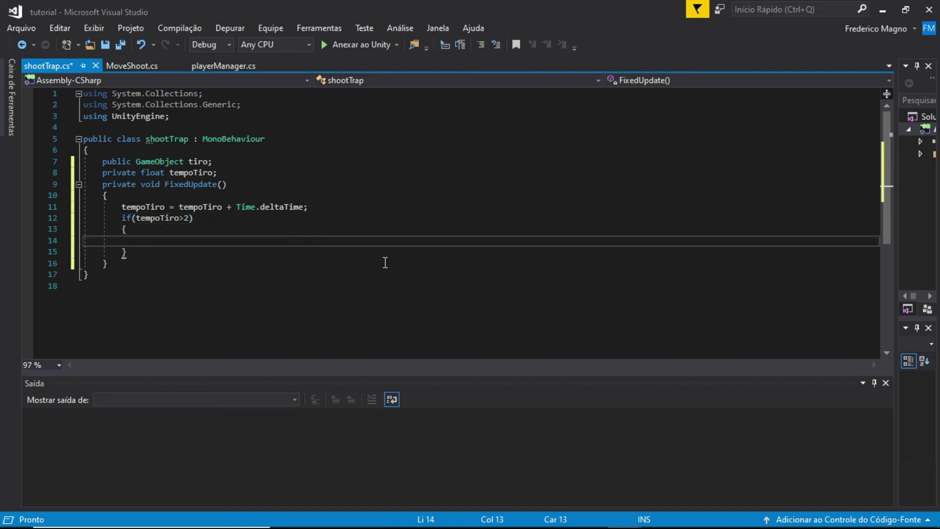
click(191, 162)
double_click(195, 161)
click(190, 241)
Step: Inside the if block, write Instantiate(tiro, transform.position, Quaternion.Euler(0, 0, 90));
text(Instan)
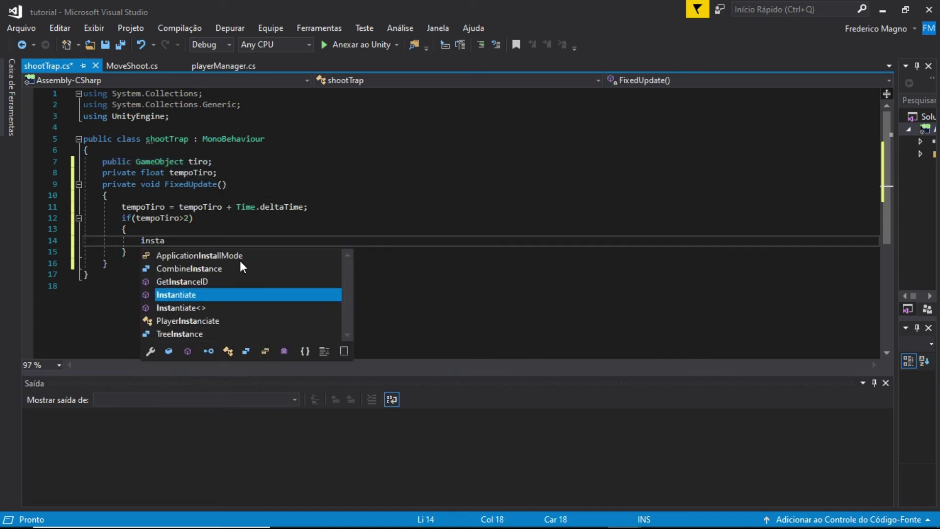
key(Tab)
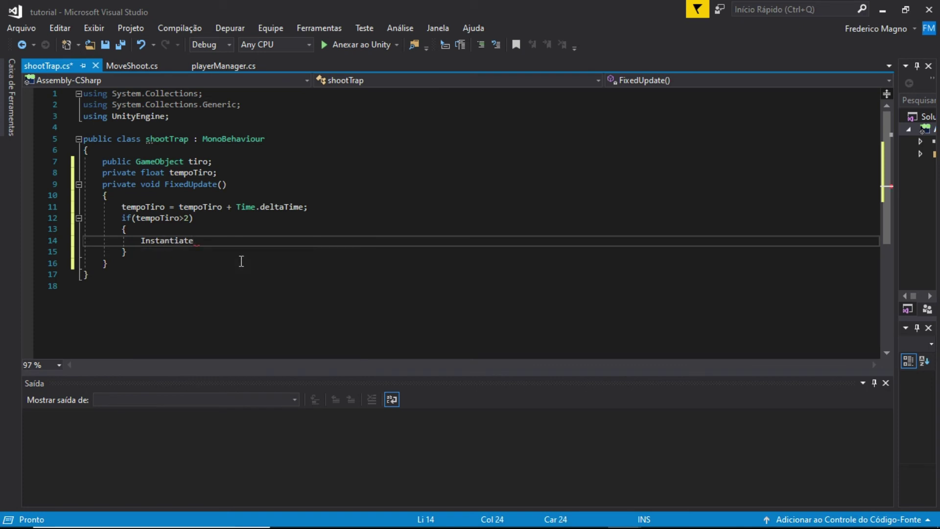
text((tiro)
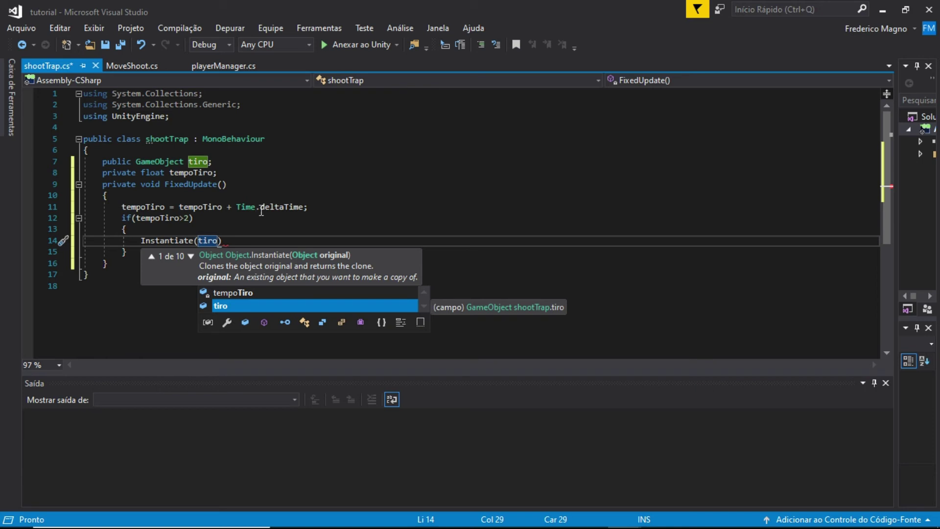
text(,trans)
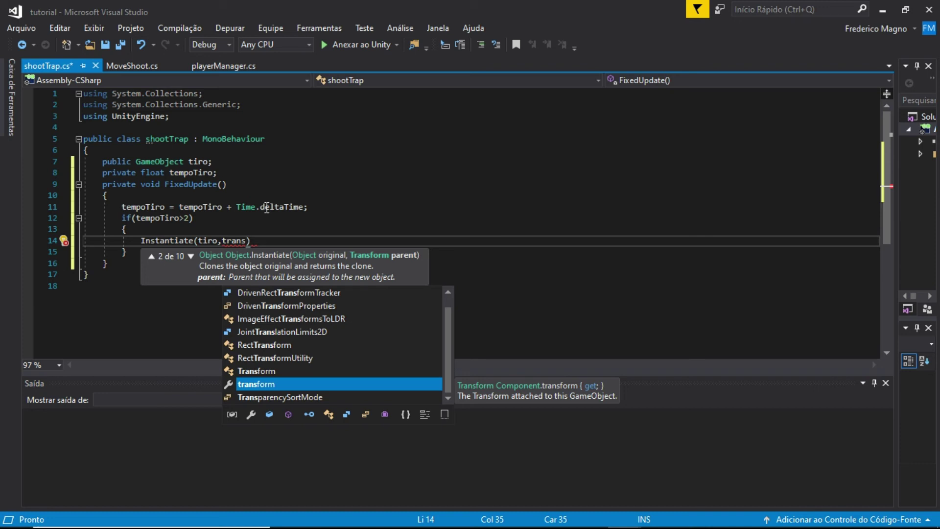
text(form.po)
key(Tab)
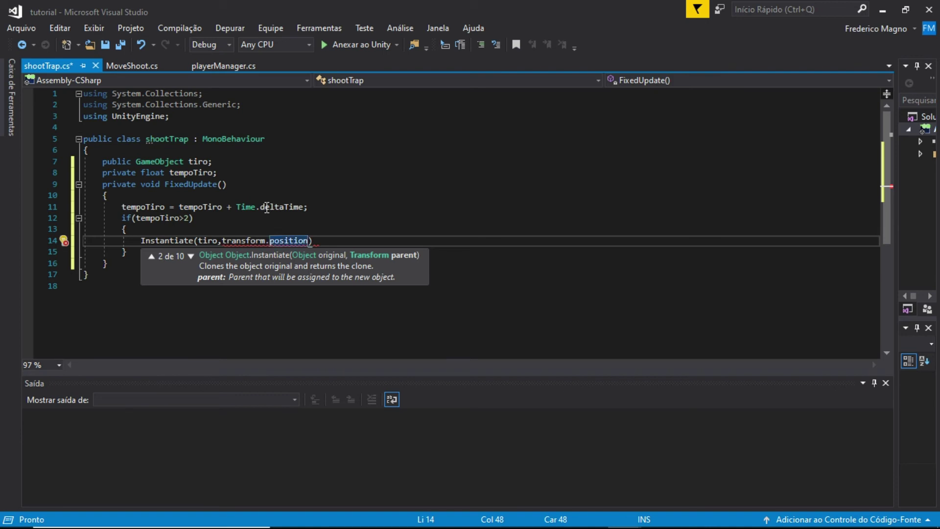
text(,)
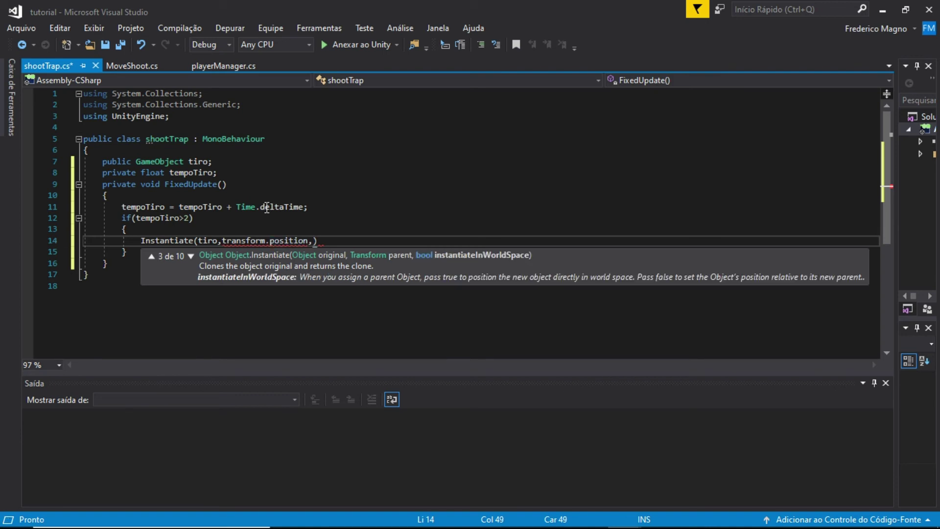
text(quater)
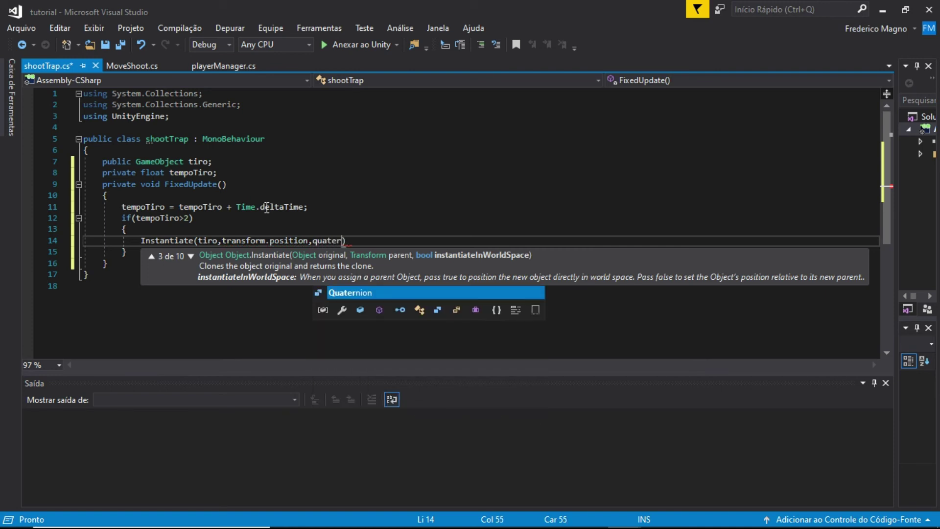
key(Tab)
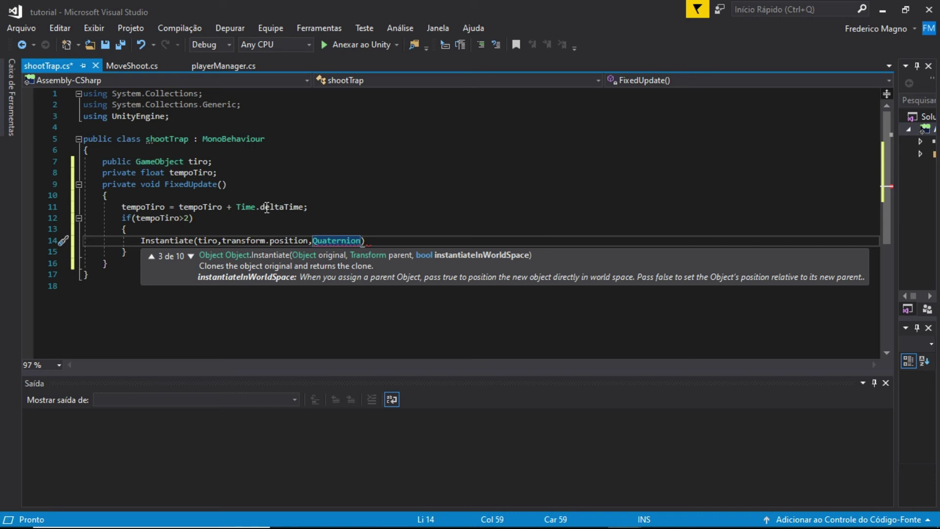
text(.)
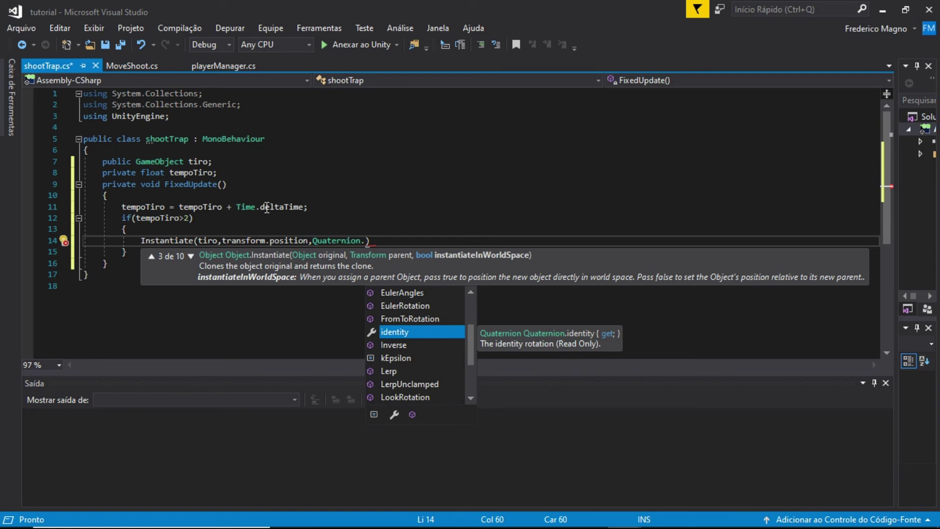
text(eul)
key(Tab)
text(()
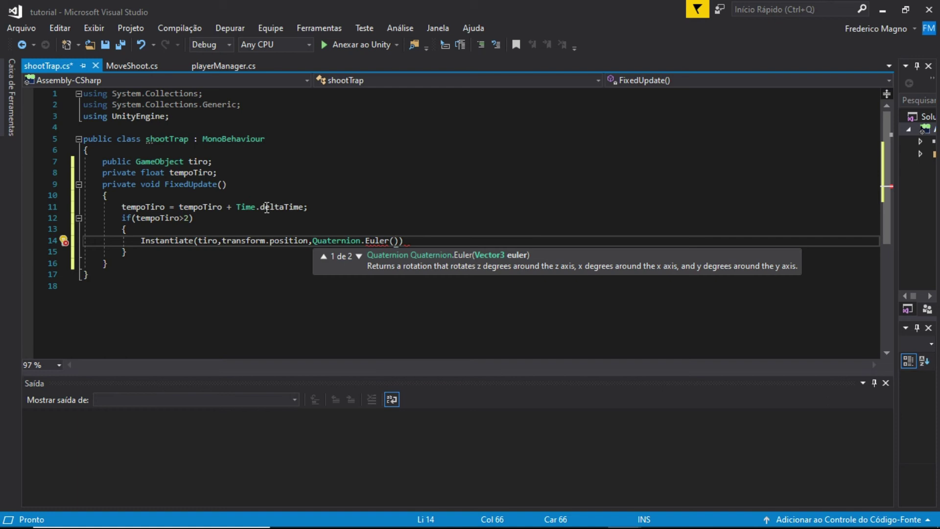
text(0)
text(, 0, )
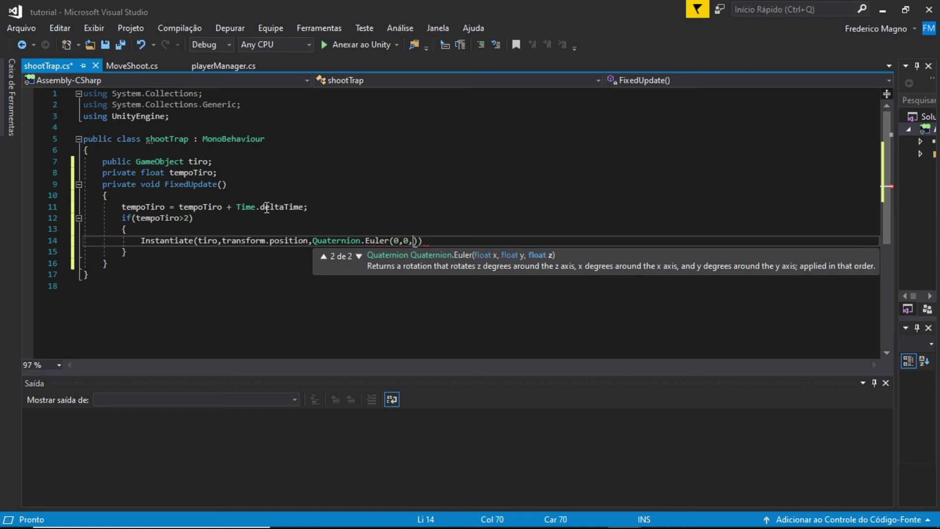
text(90)
text());)
key(Return)
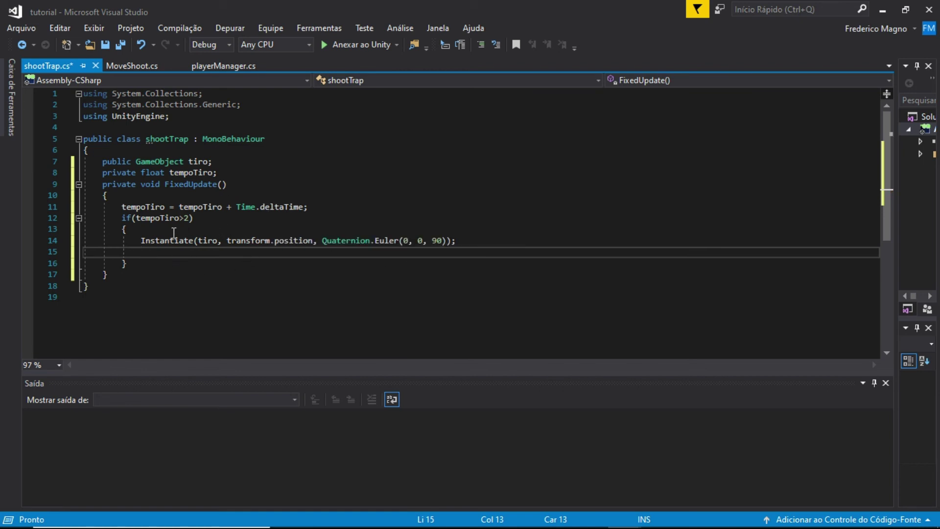
drag(118, 206, 323, 206)
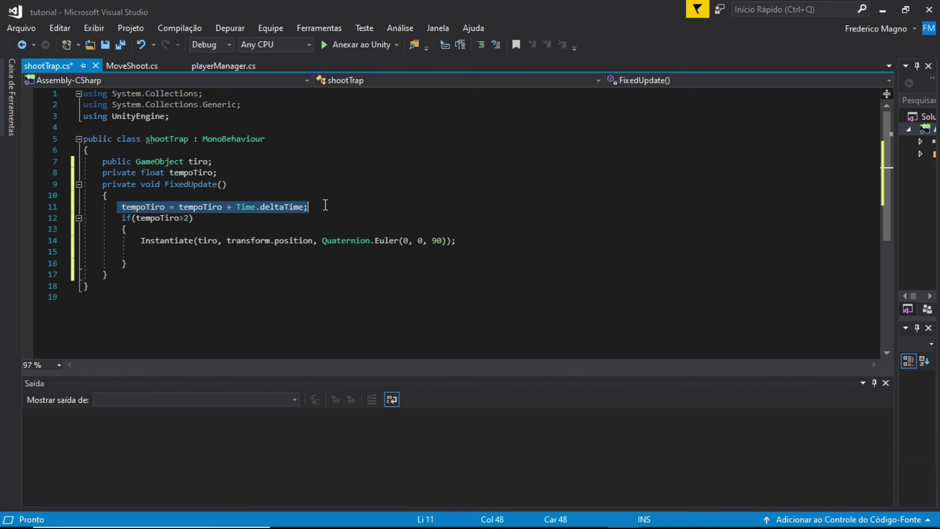
Step: Add tempoTiro = 0; after the Instantiate call to reset the timer
click(156, 250)
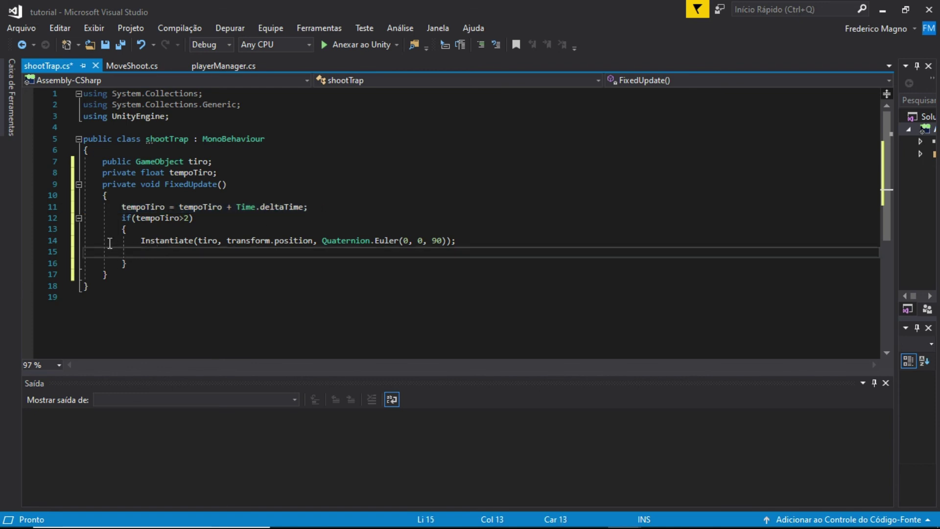
drag(112, 206, 310, 208)
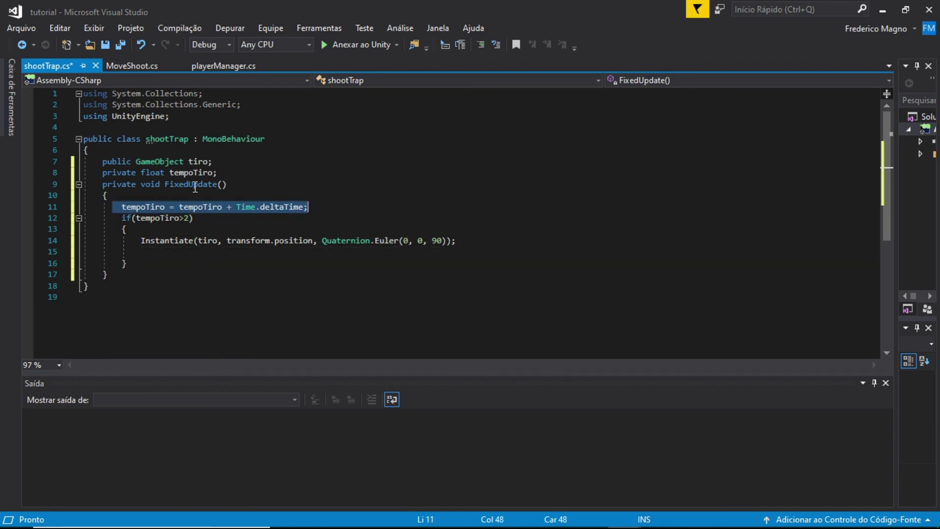
click(154, 251)
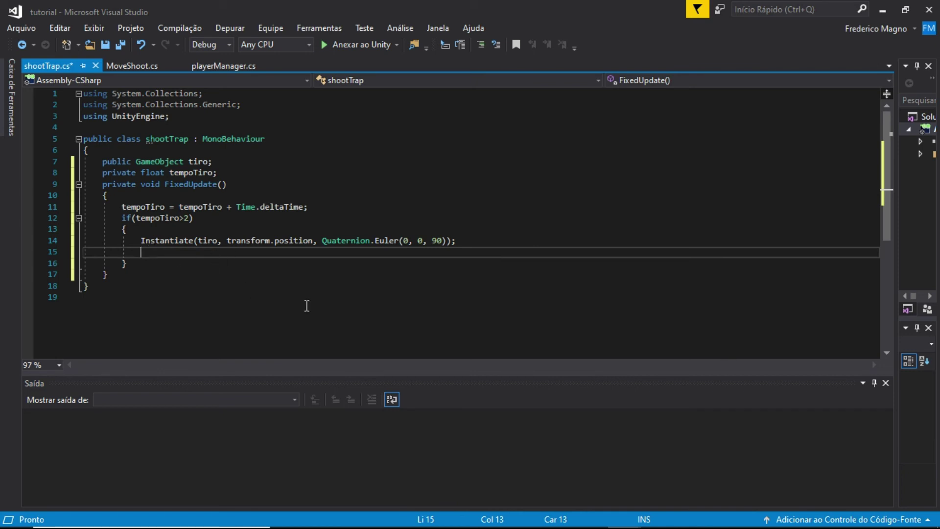
text(tempoTiro = 0;)
Step: Save shootTrap.cs and return to Unity with trapShoot selected
key(ctrl+s)
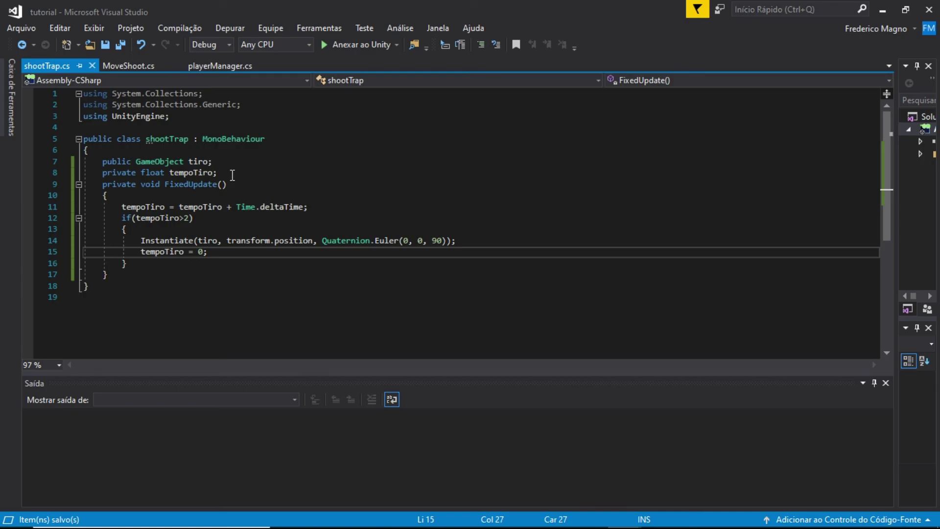
key(alt+Tab)
click(669, 119)
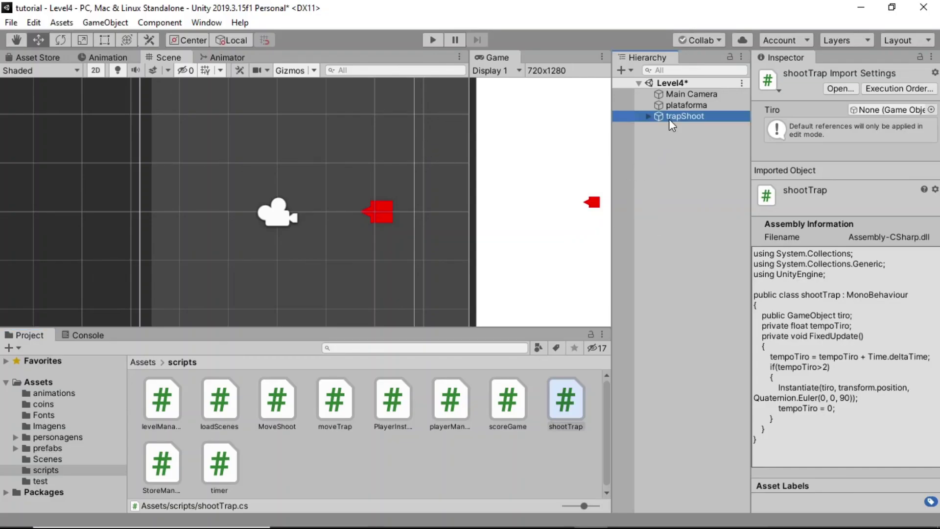
Step: Expand trapShoot and attach the shootTrap script to its quadrado child
click(647, 117)
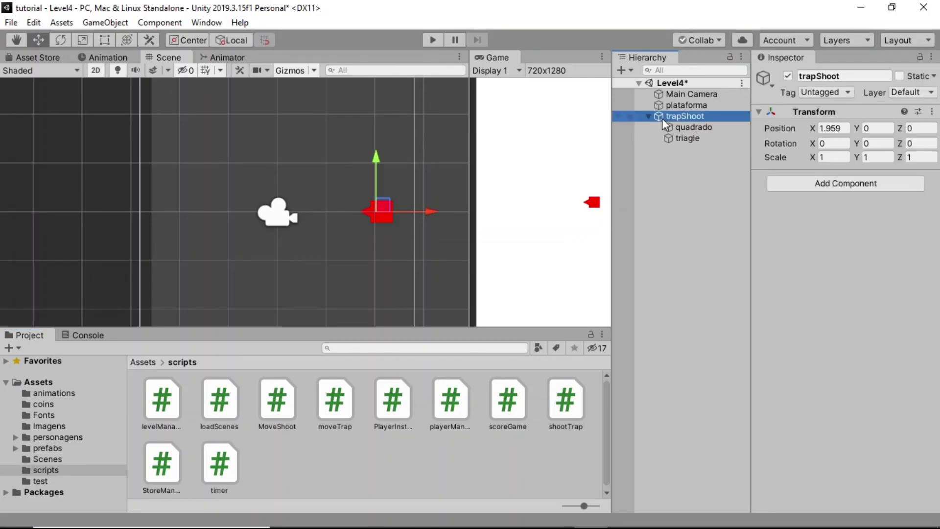
click(680, 124)
click(675, 137)
click(685, 128)
scroll(398, 219, up, 2)
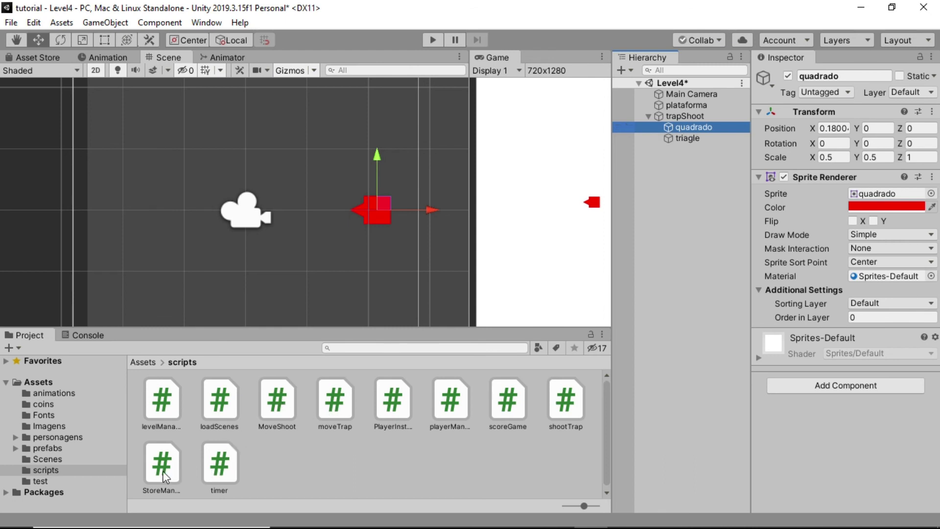
drag(570, 404, 686, 131)
drag(692, 128, 694, 132)
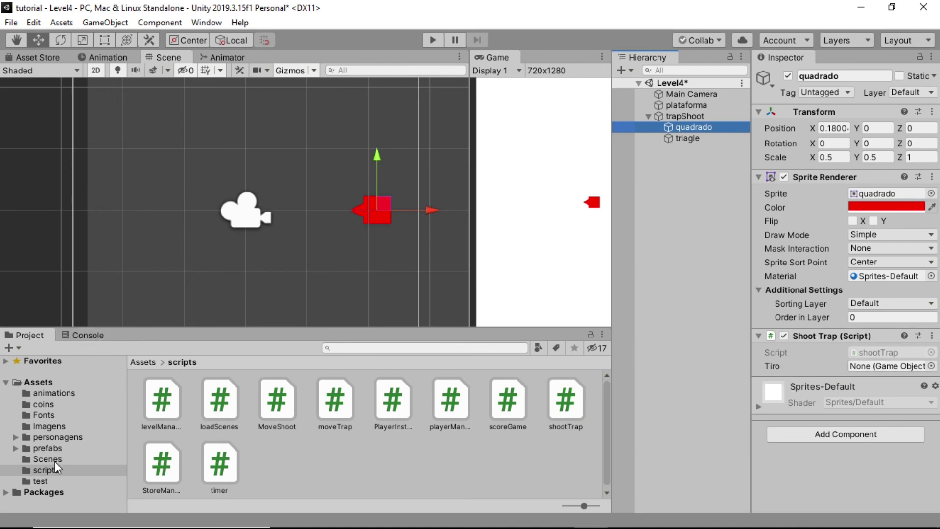
Step: Set the Tiro field to the projetil prefab and play the level to test the trap
click(47, 448)
drag(382, 408, 863, 372)
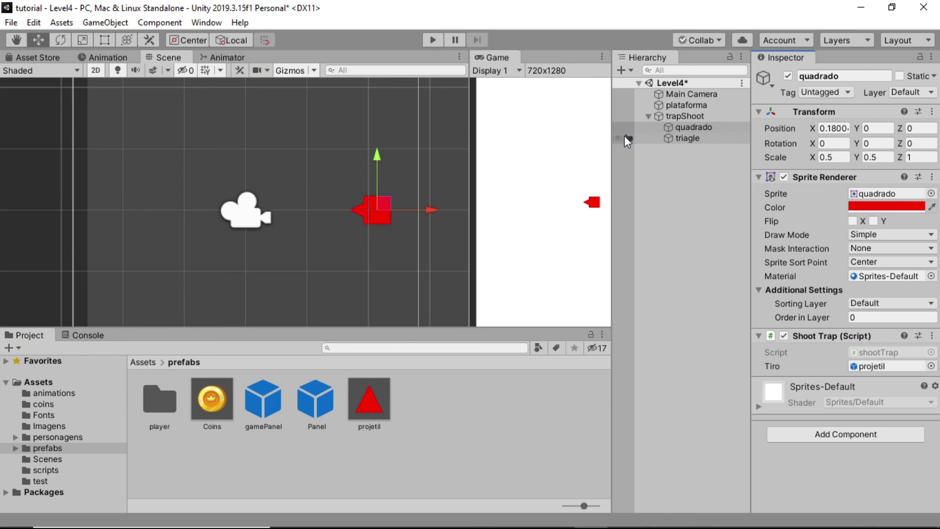
click(432, 40)
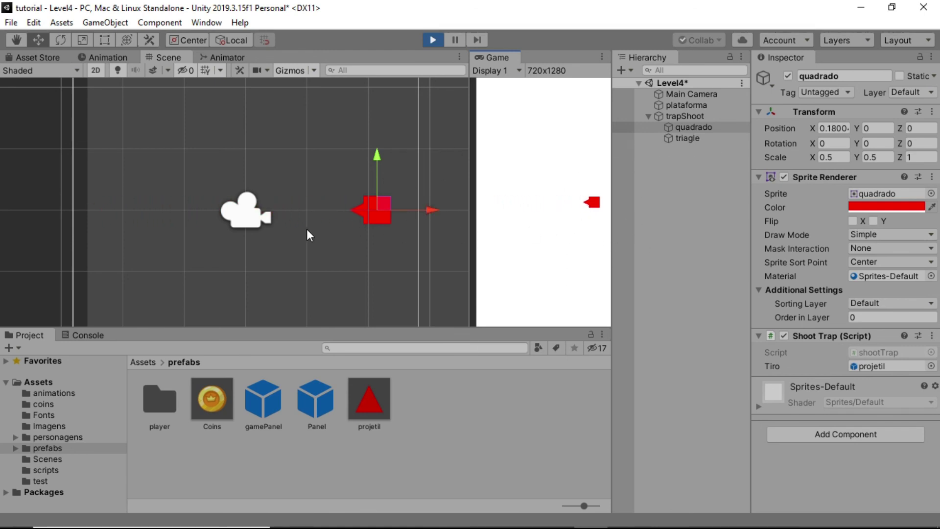
scroll(171, 203, down, 4)
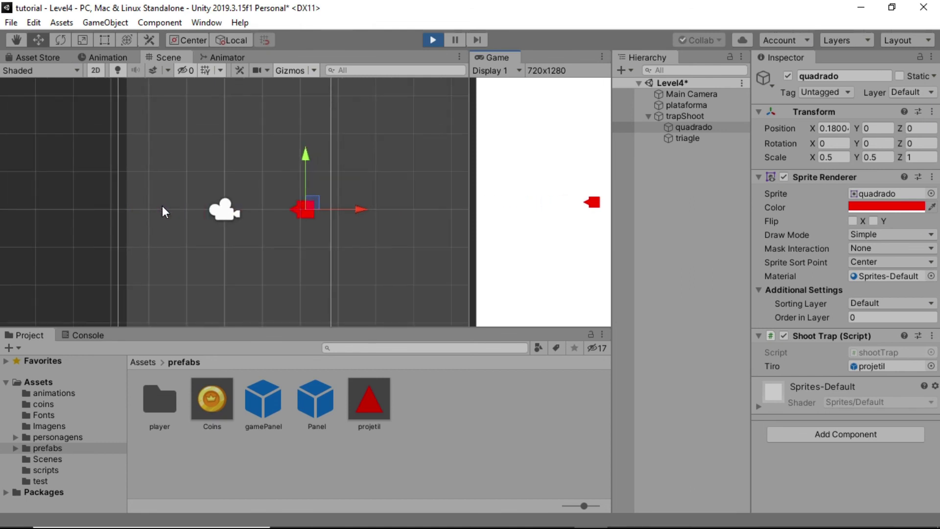
mouse_move(363, 210)
mouse_down()
mouse_move(372, 208)
mouse_move(354, 206)
mouse_move(367, 206)
mouse_up()
click(621, 117)
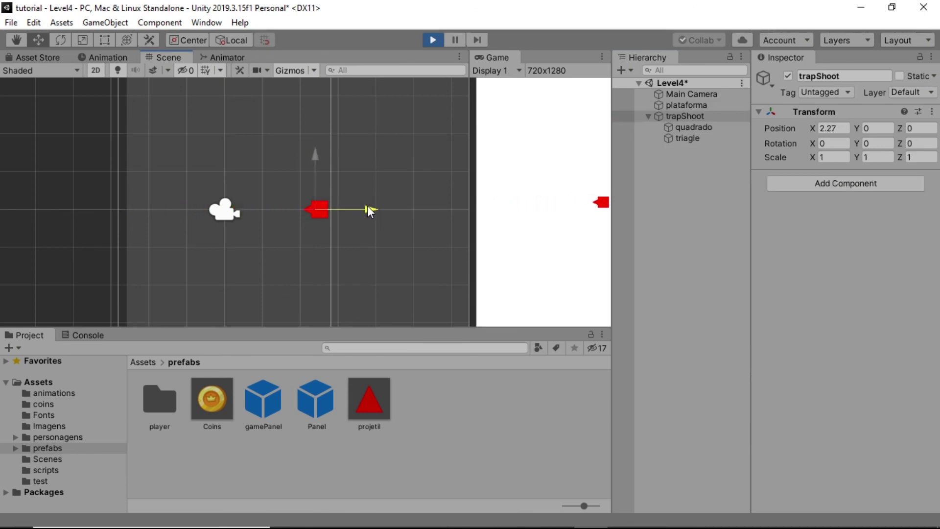
click(422, 124)
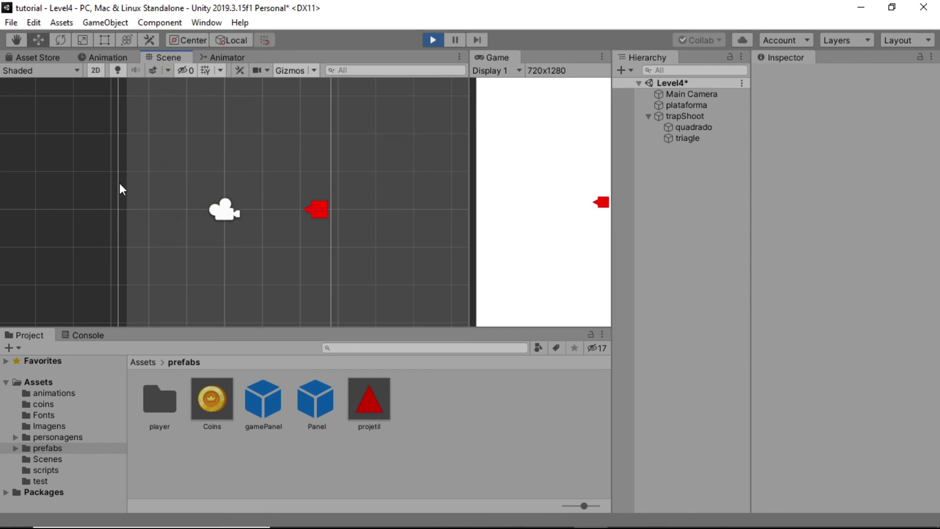
scroll(98, 210, up, 2)
scroll(98, 210, up, 2)
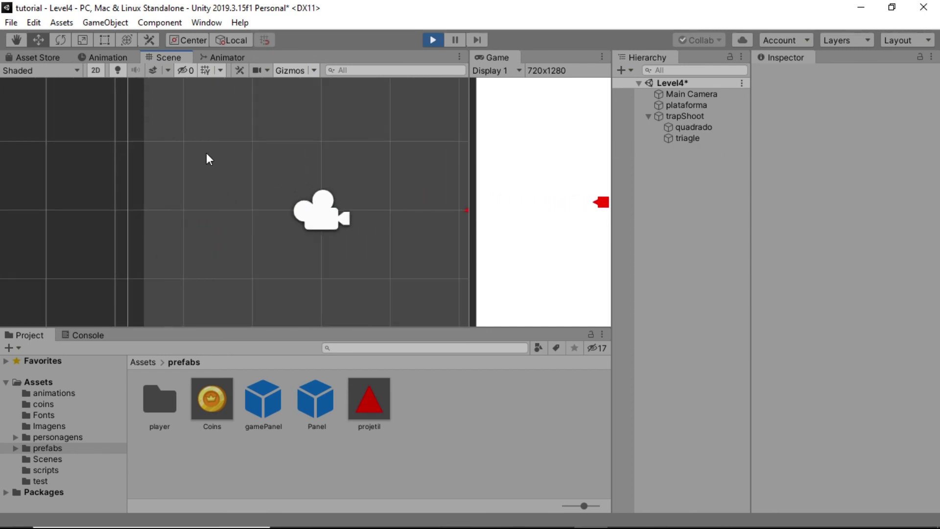
scroll(67, 215, down, 2)
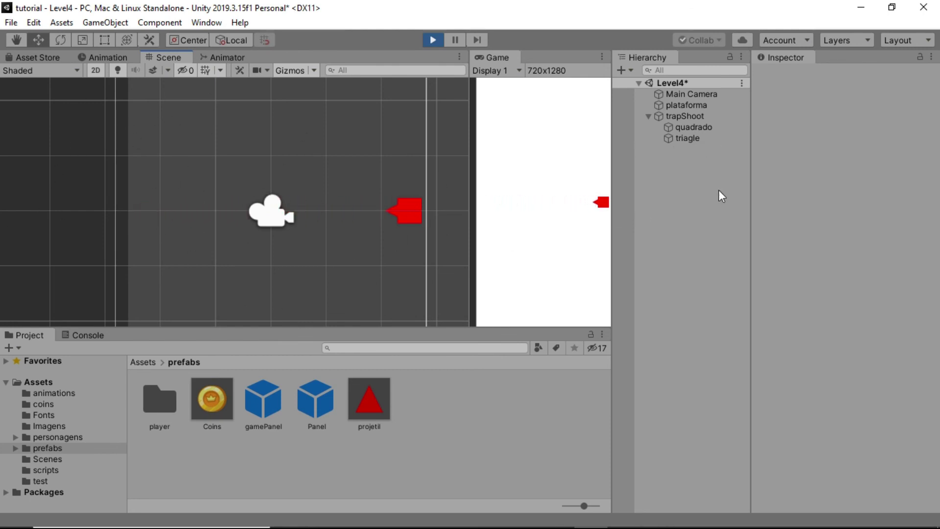
click(433, 39)
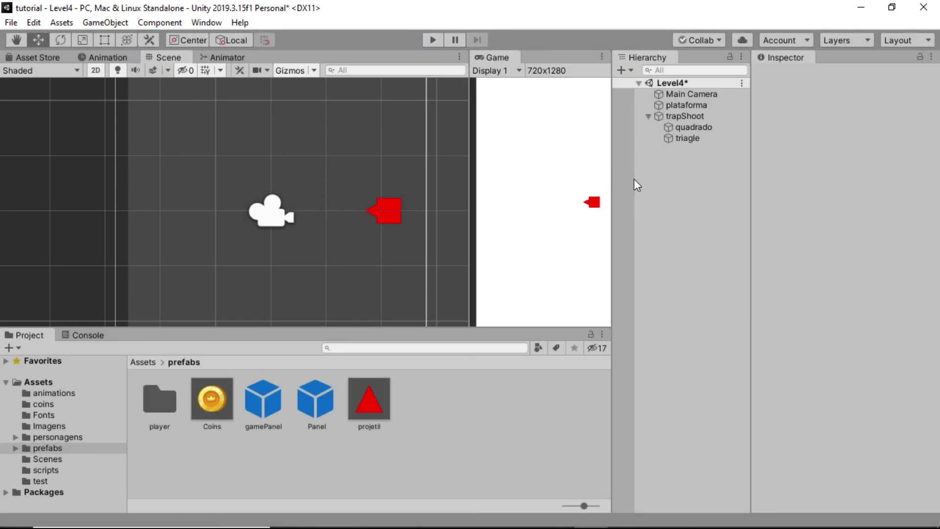
Step: Collapse trapShoot in the Hierarchy to hide quadrado and triagle
click(674, 119)
click(648, 116)
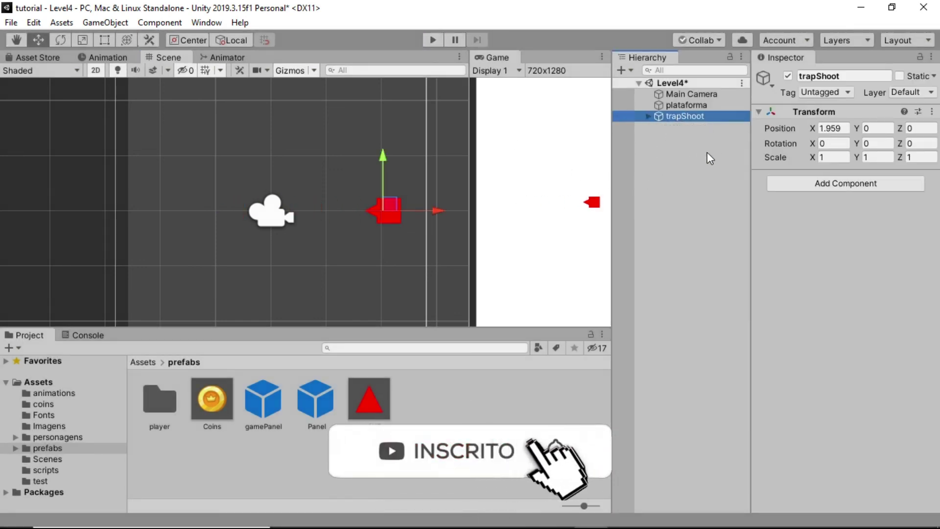